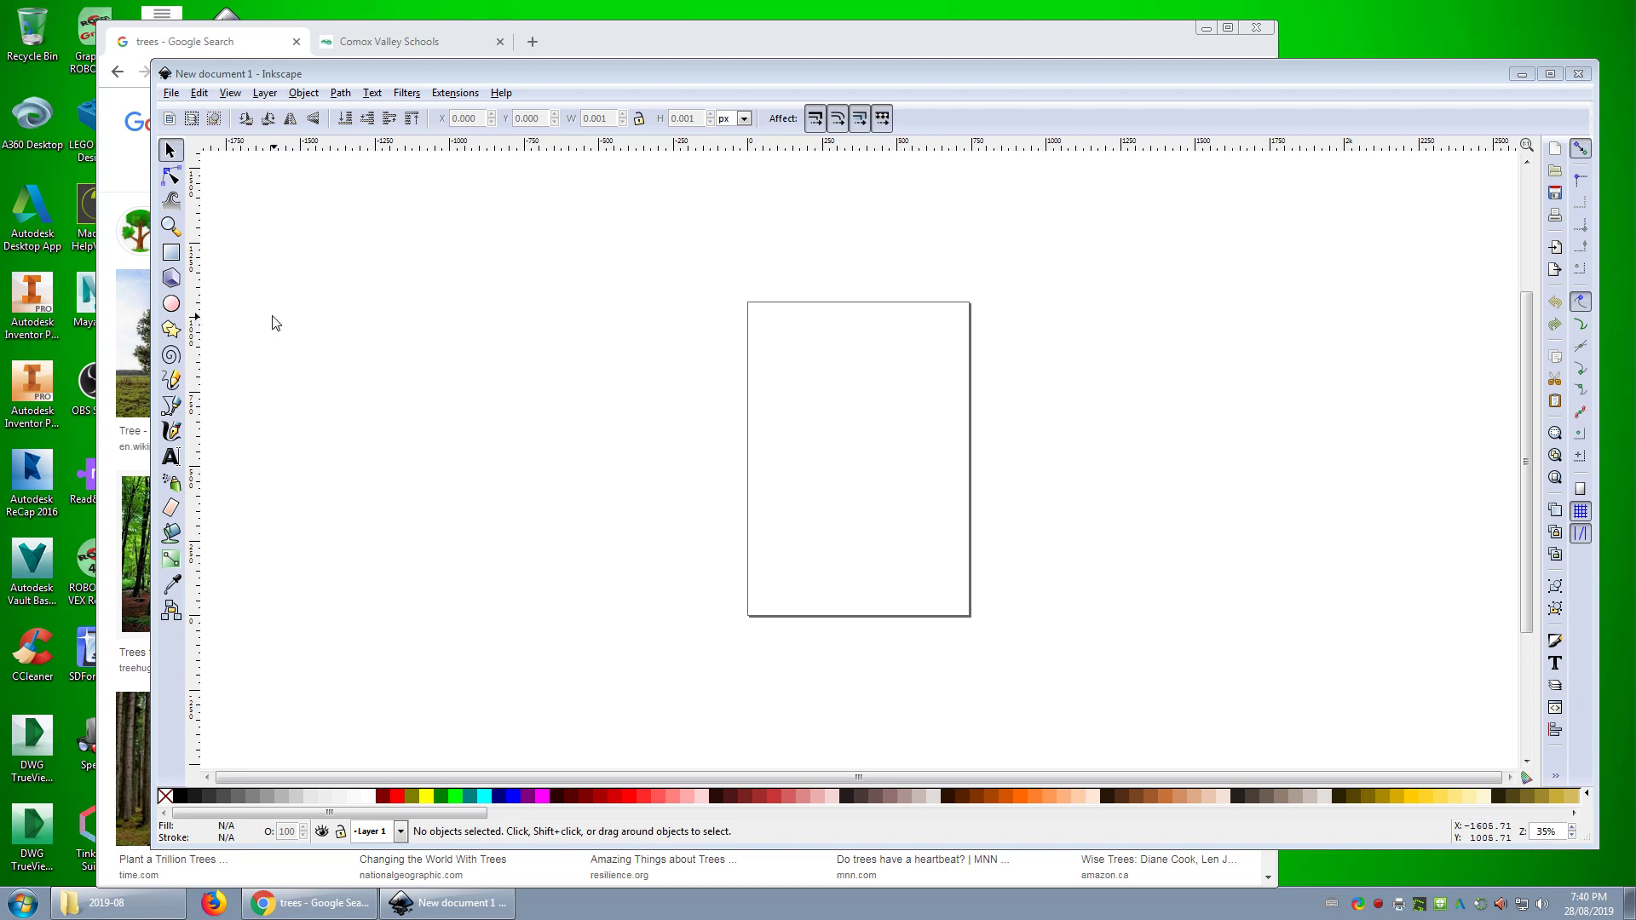
# Open the Template_Lantern.svg file.
pyautogui.click(171, 92)
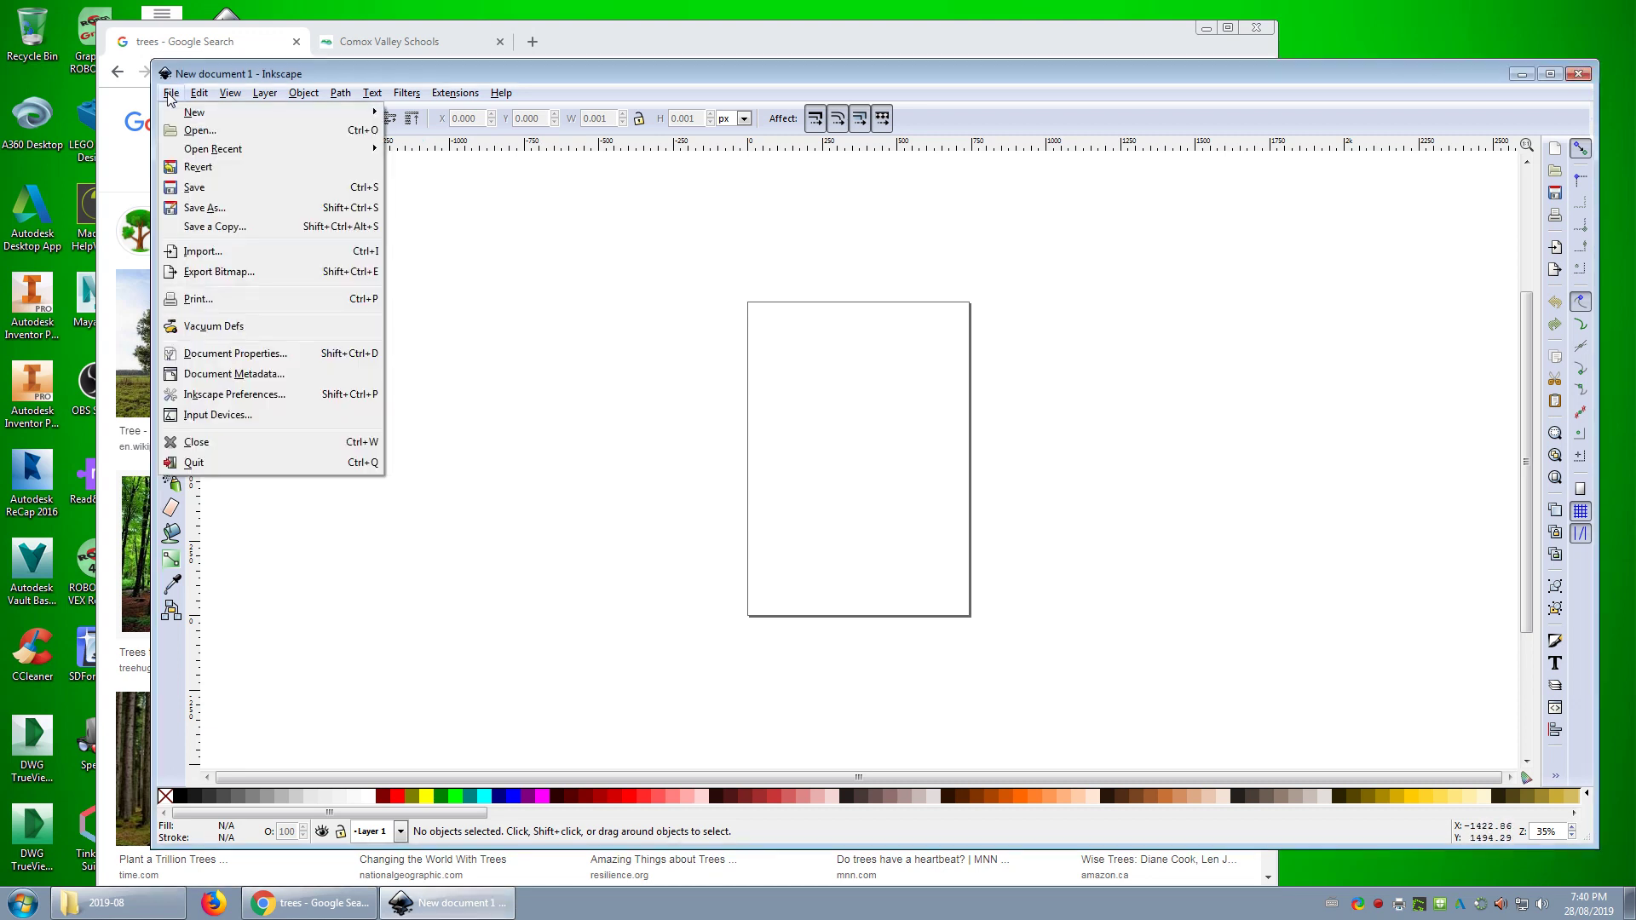
pyautogui.click(196, 130)
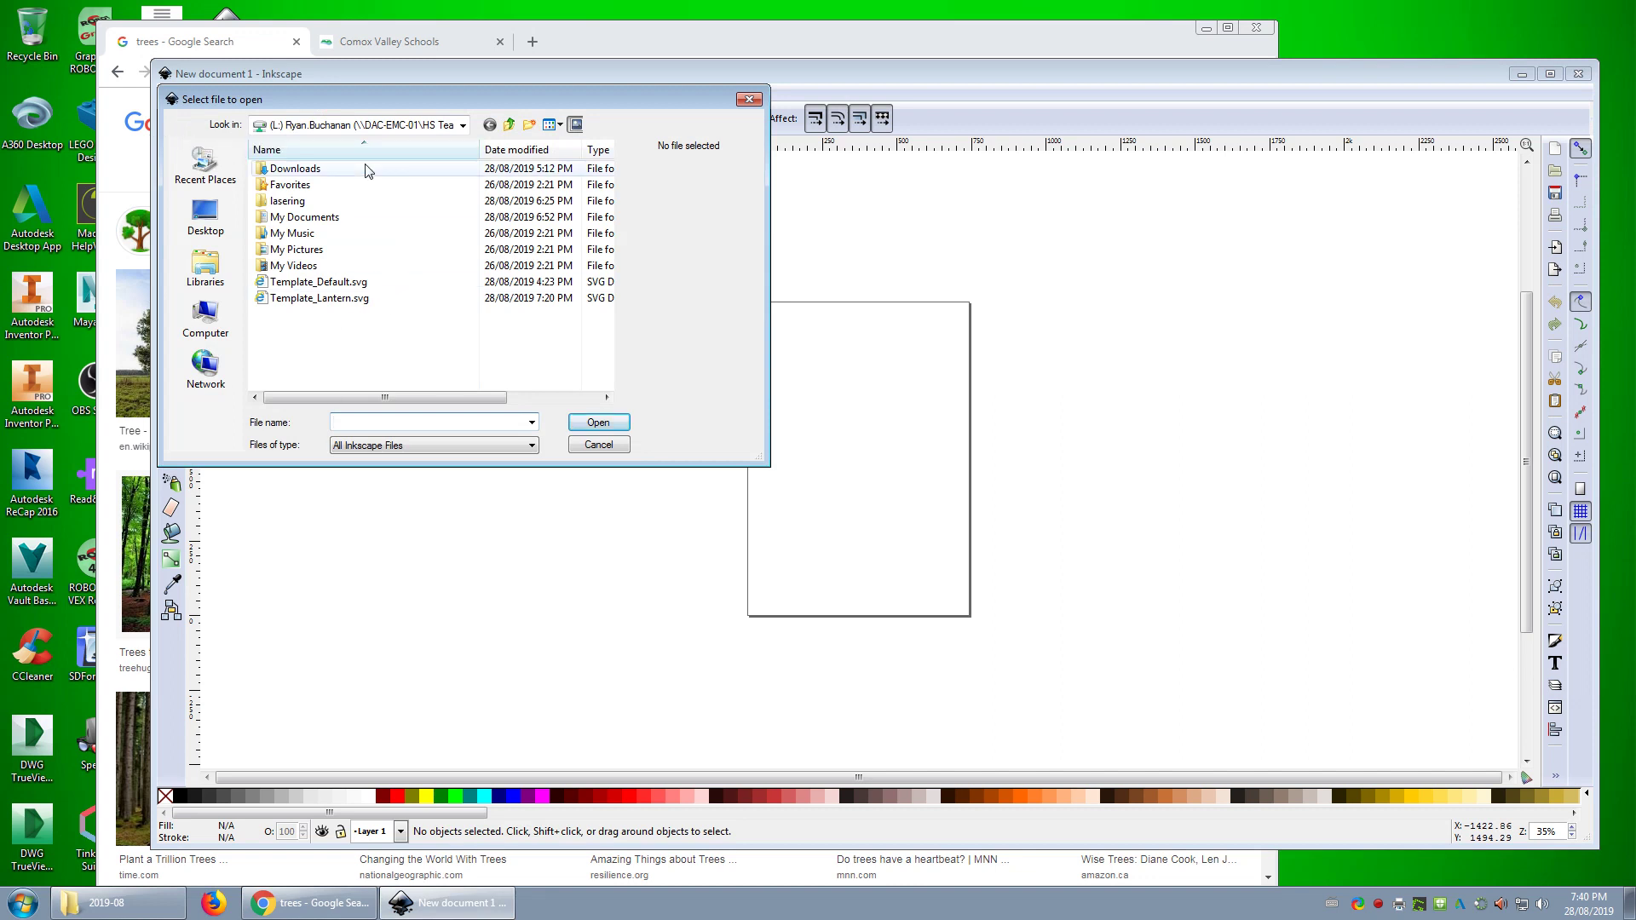
pyautogui.click(304, 300)
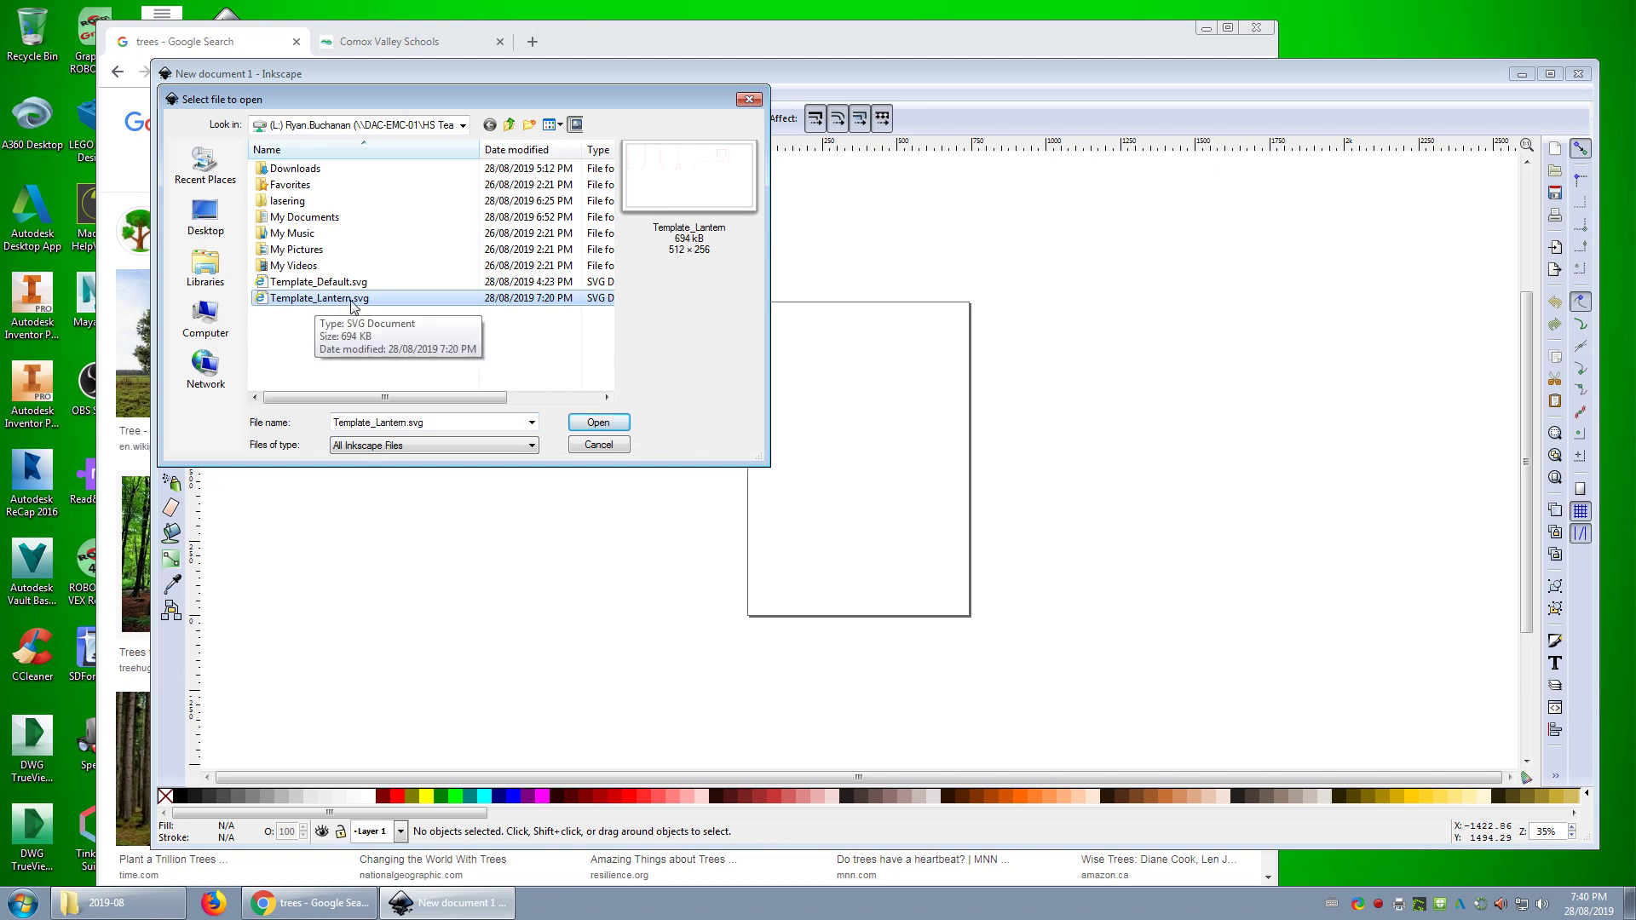
pyautogui.click(598, 421)
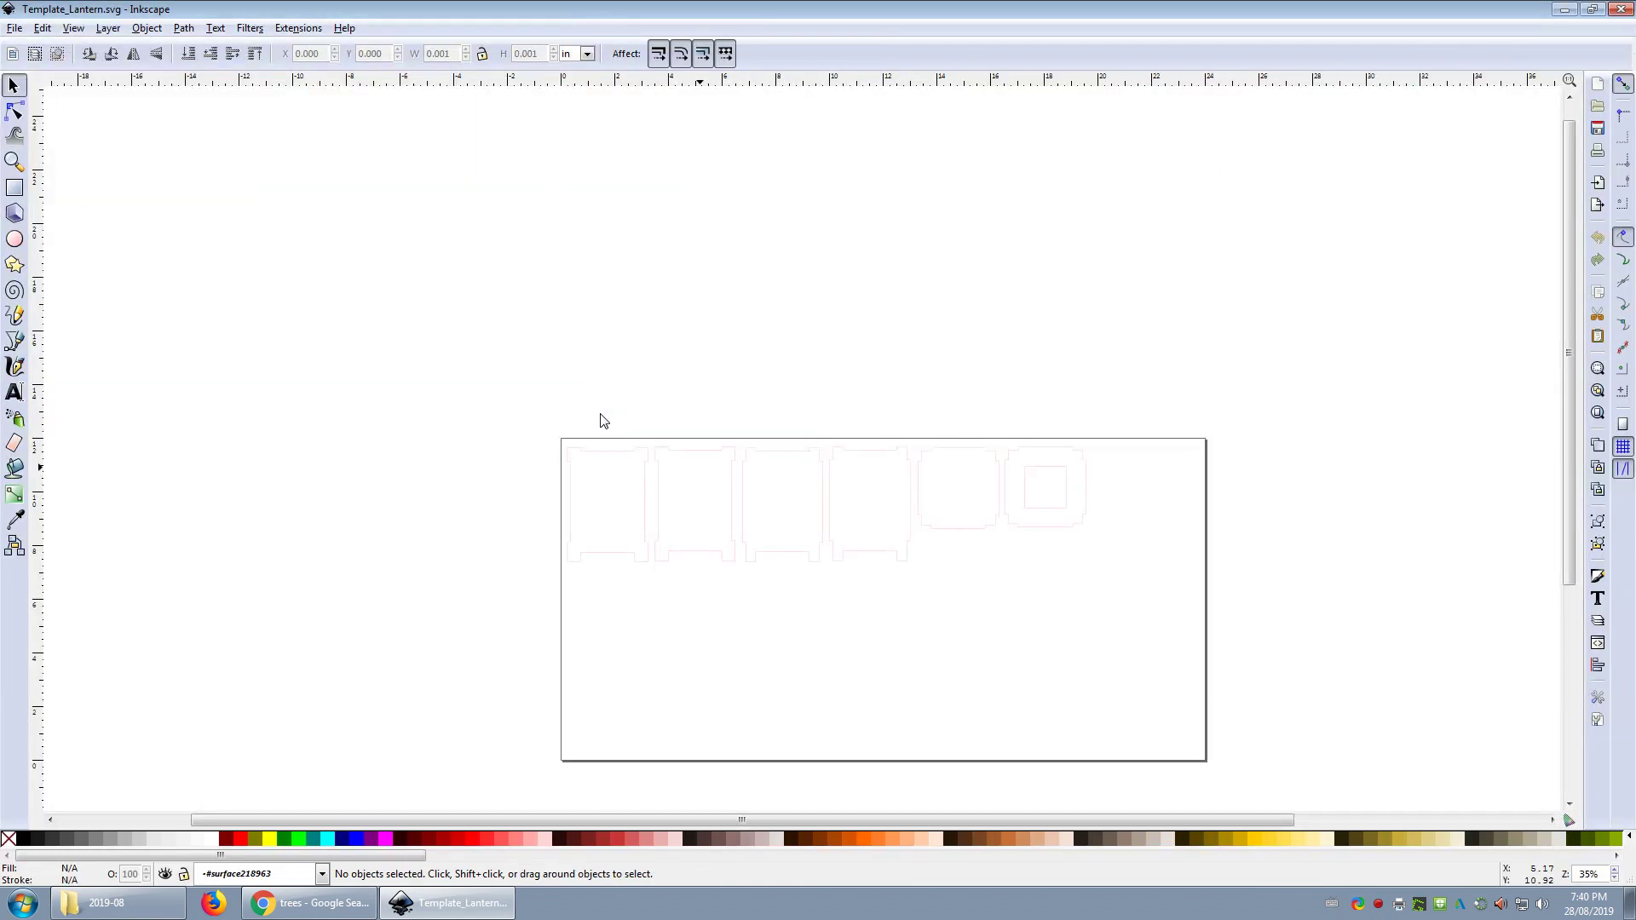
# Examine the six lantern panel outlines laid out along the sheet's upper edge.
pyautogui.scroll(-4, 597, 351)
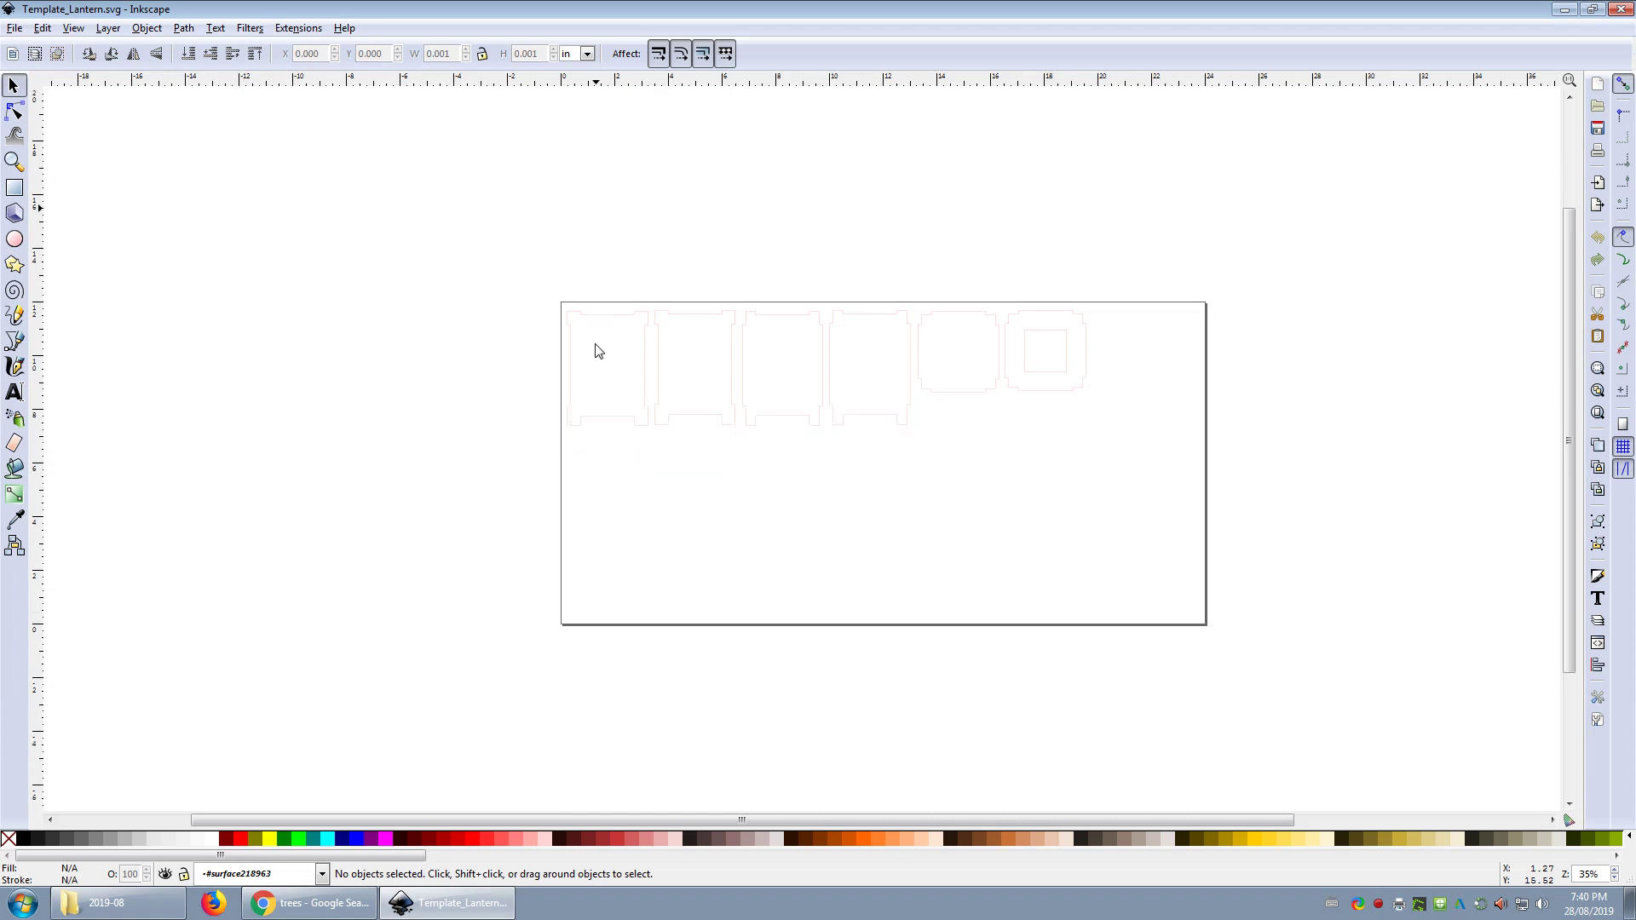
pyautogui.scroll(1, 639, 393)
pyautogui.scroll(1, 639, 393)
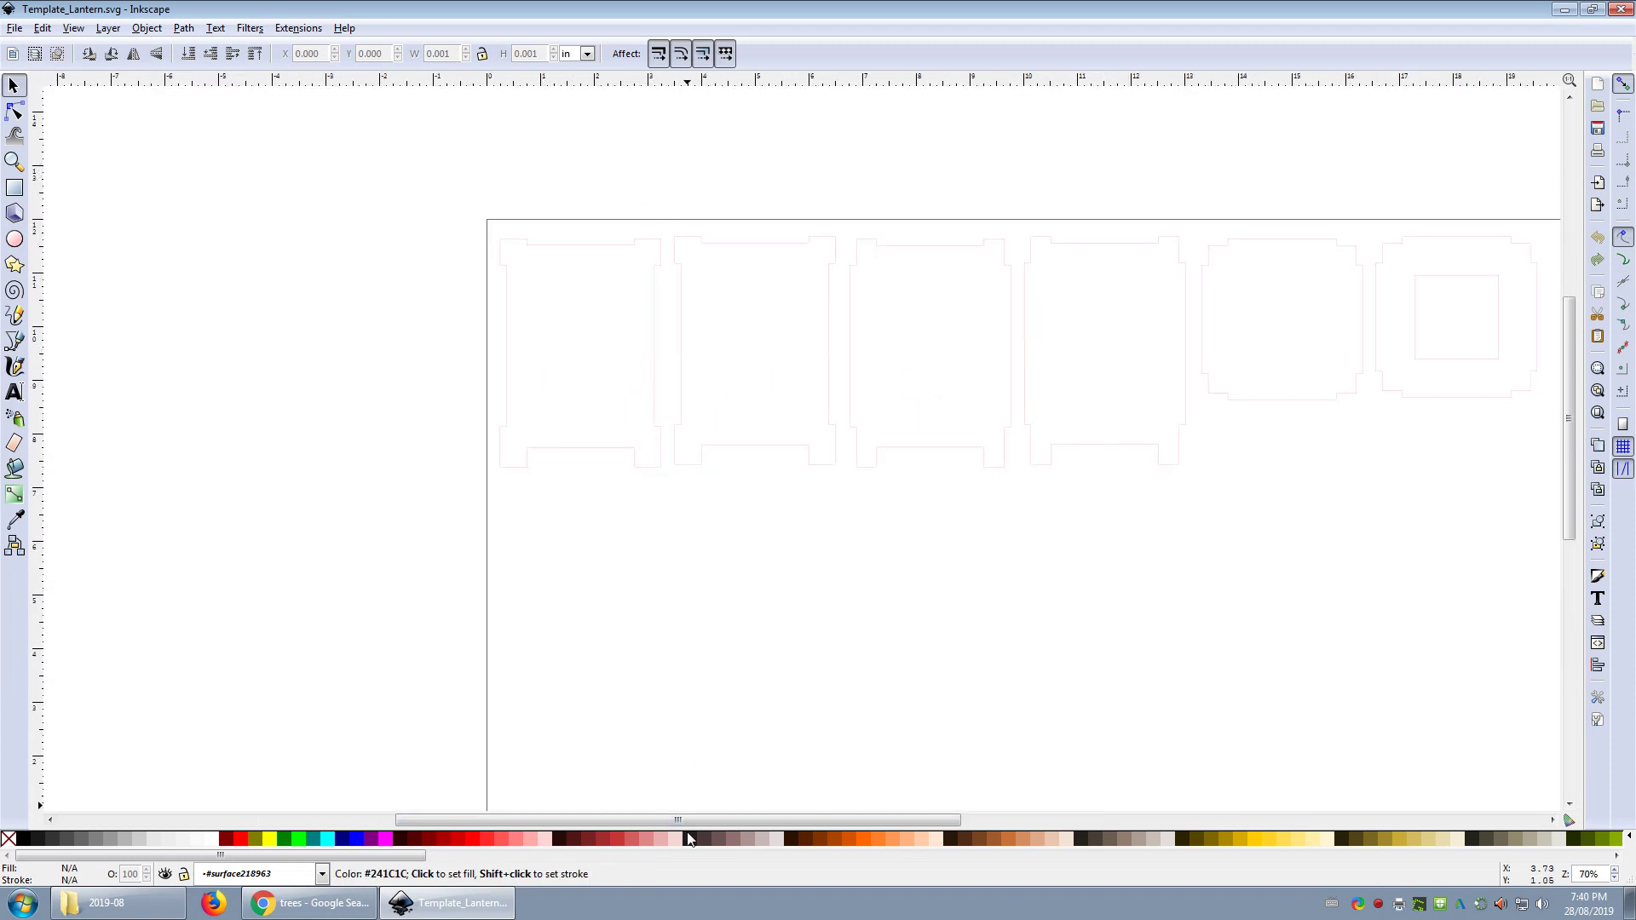
pyautogui.moveTo(680, 820); pyautogui.dragTo(740, 820)
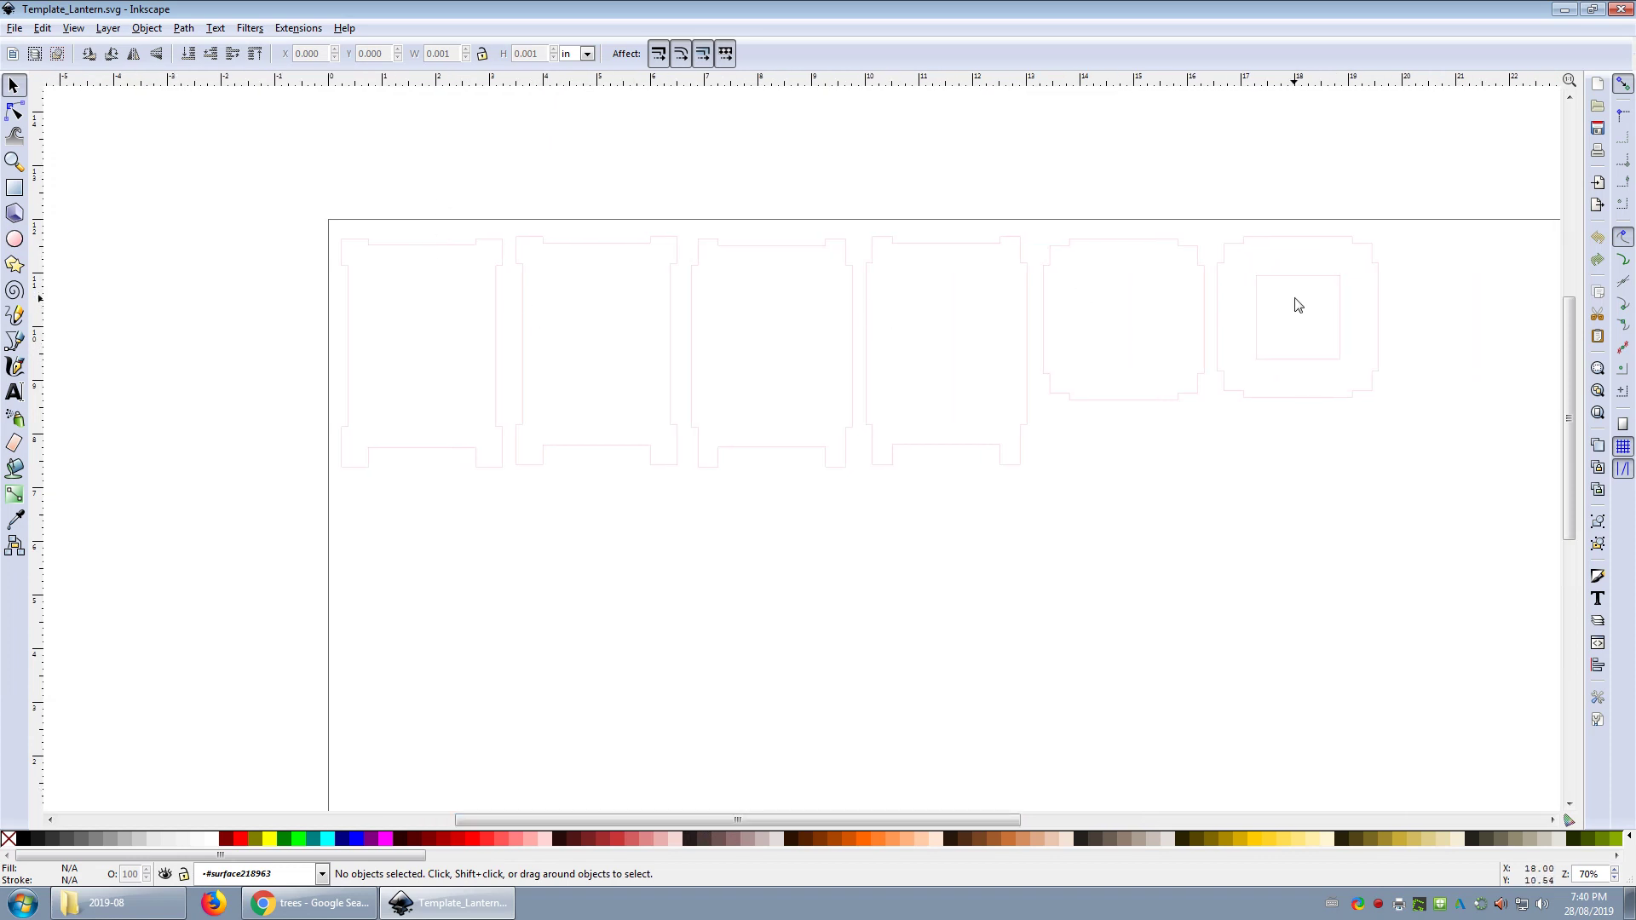
pyautogui.moveTo(281, 189); pyautogui.dragTo(1213, 538)
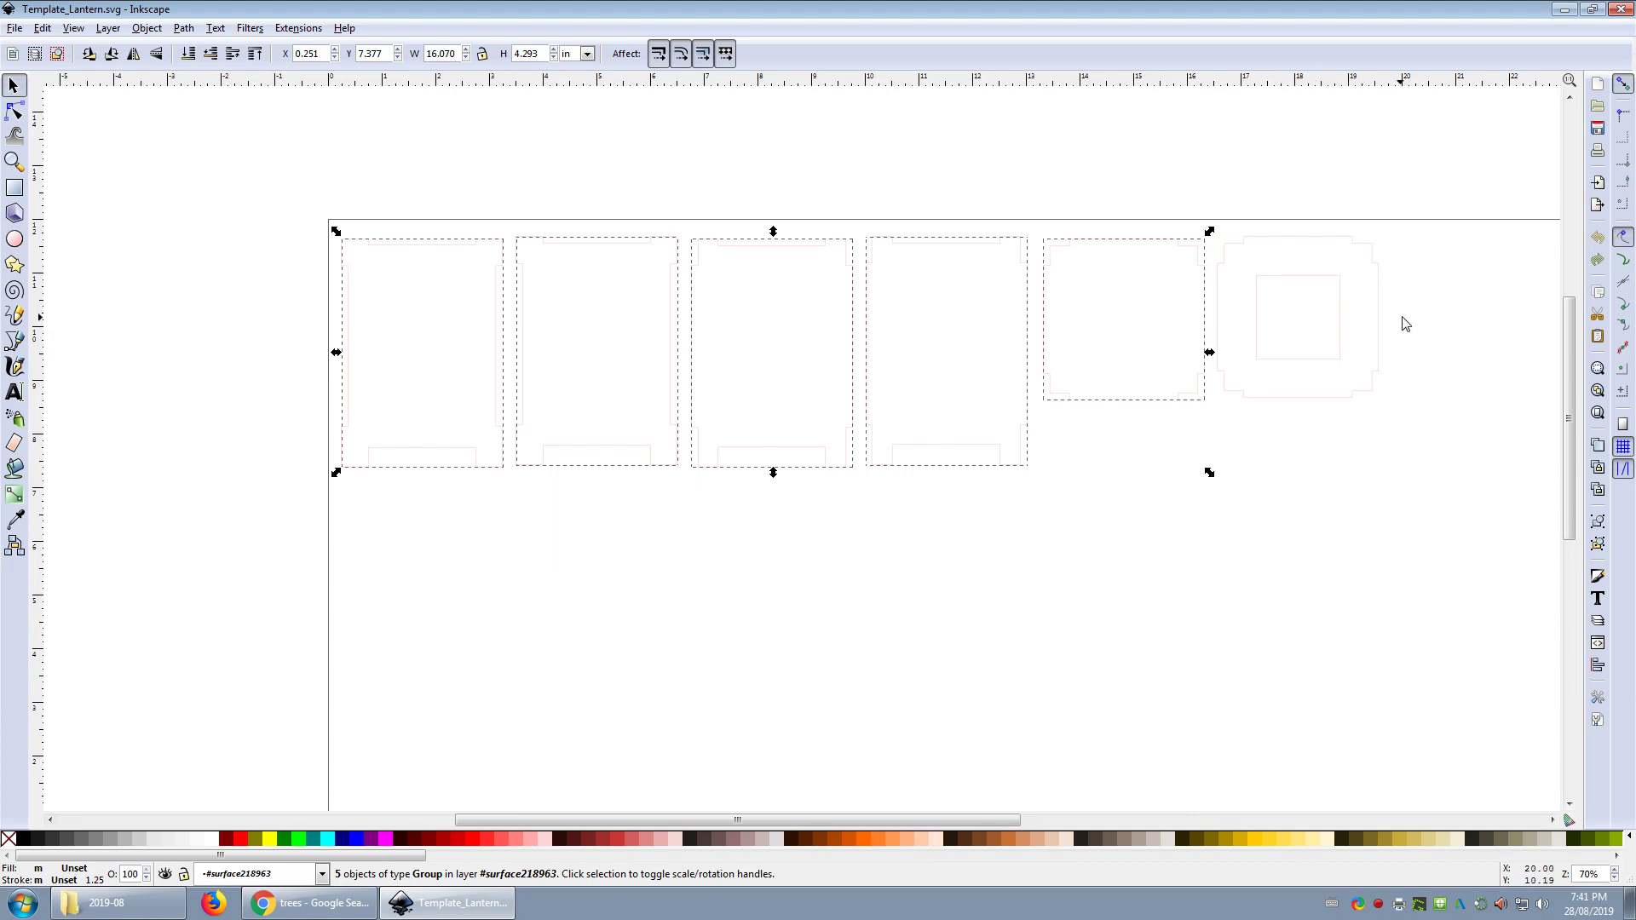
pyautogui.click(1254, 562)
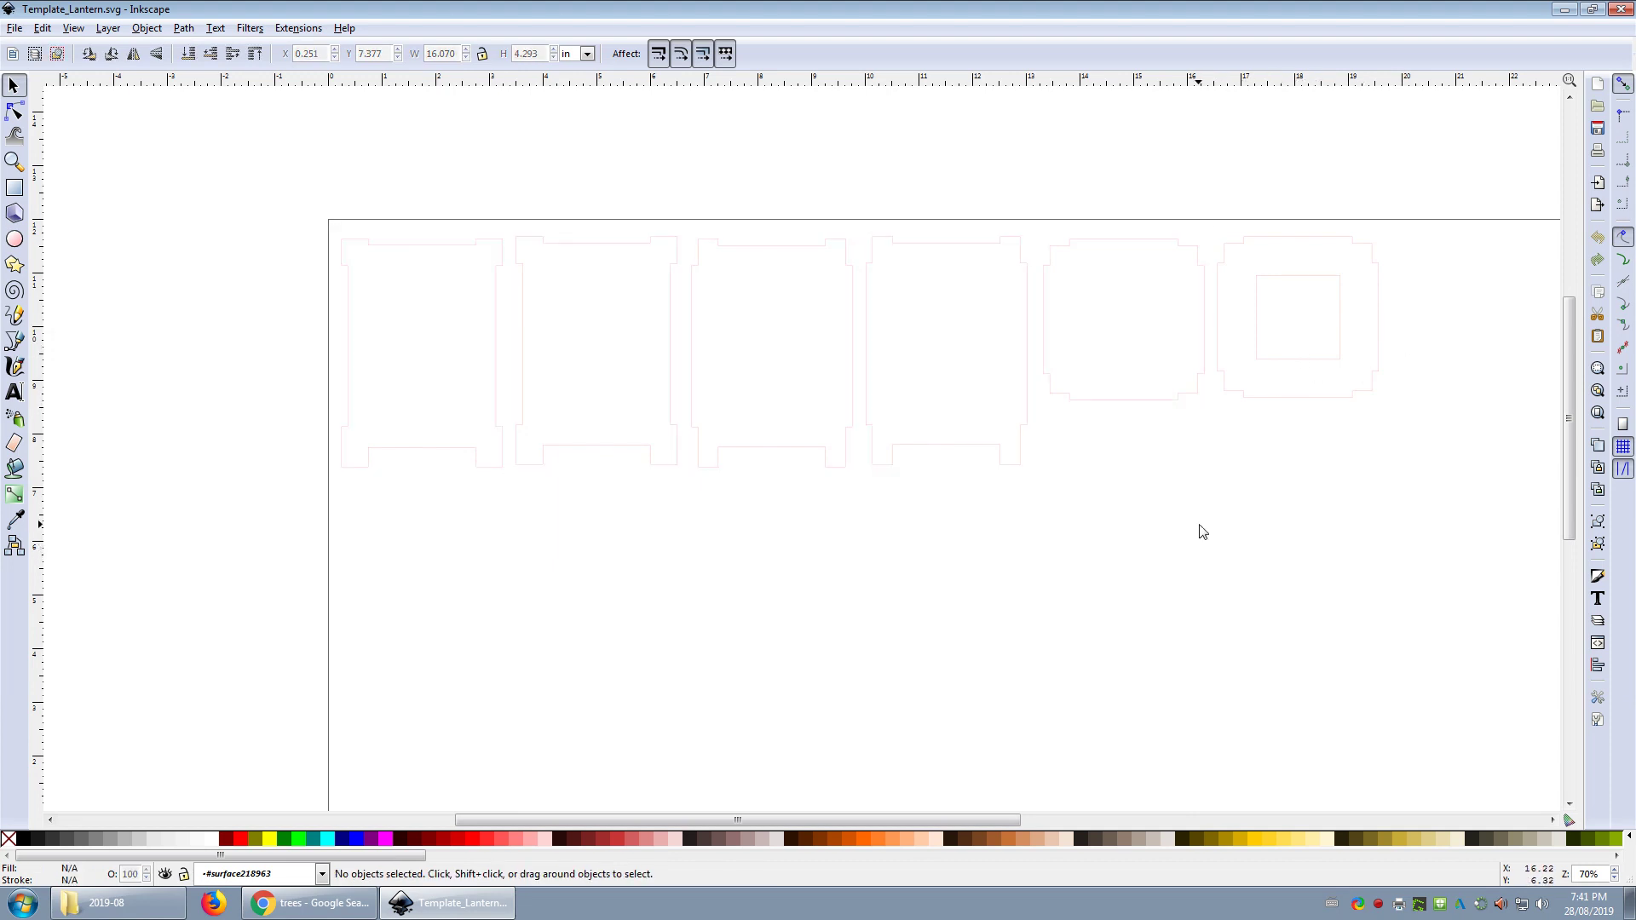
# Move the fourth lantern panel to about X 9.604, Y 6.736 in, overlapping the third panel, and examine the overlapping edges.
pyautogui.click(1027, 400)
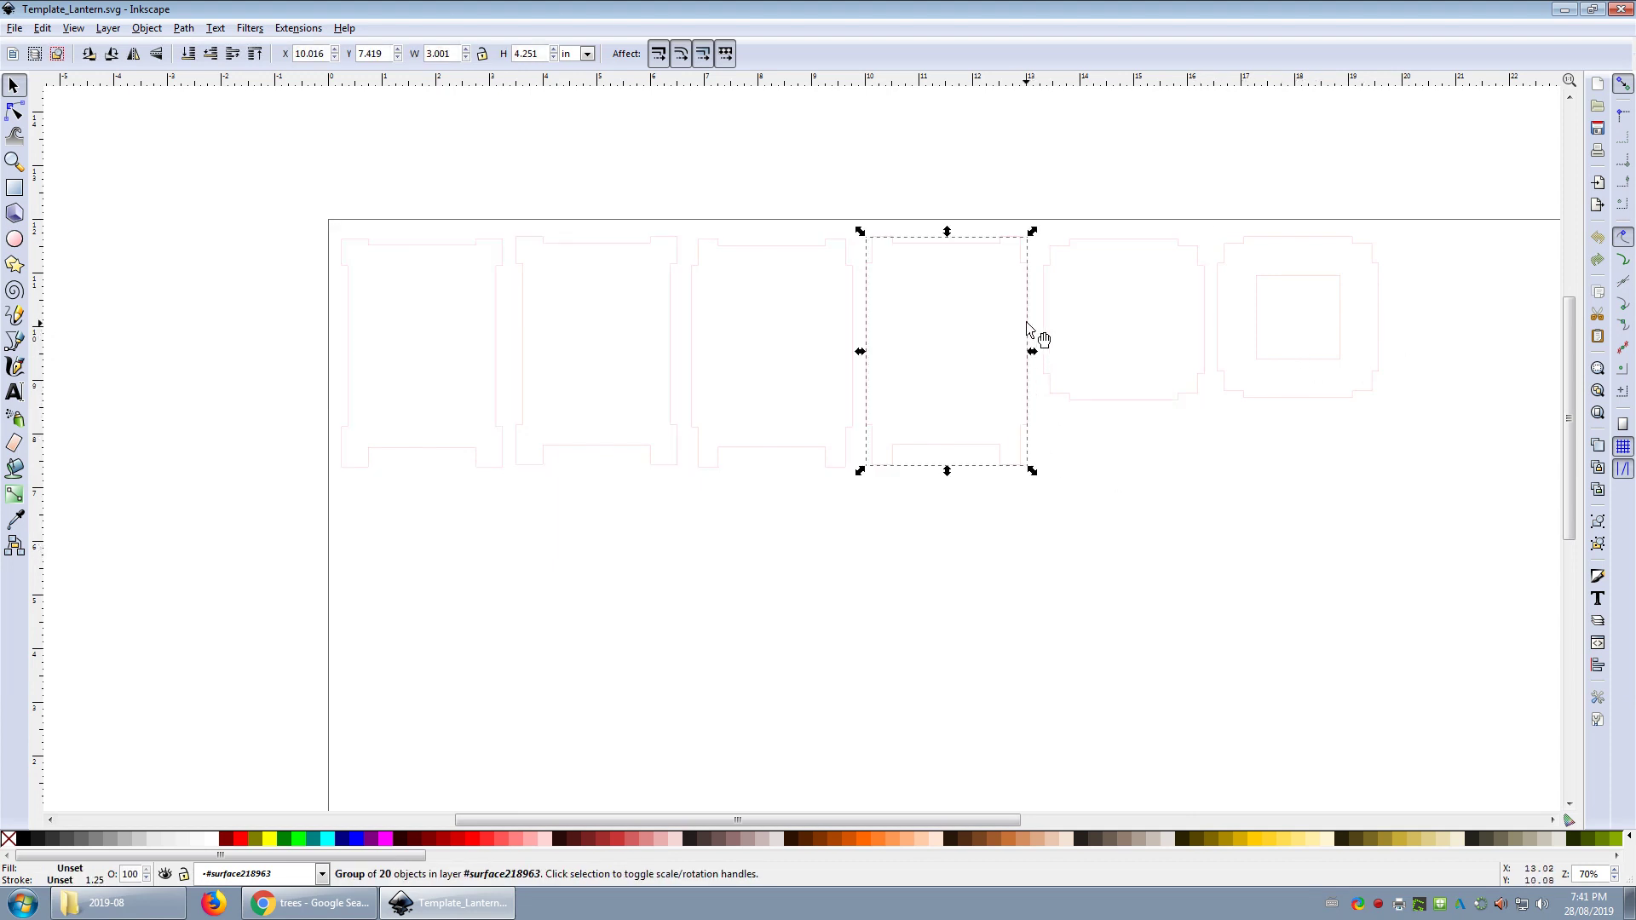
pyautogui.moveTo(1027, 328); pyautogui.dragTo(1011, 373)
pyautogui.click(1091, 470)
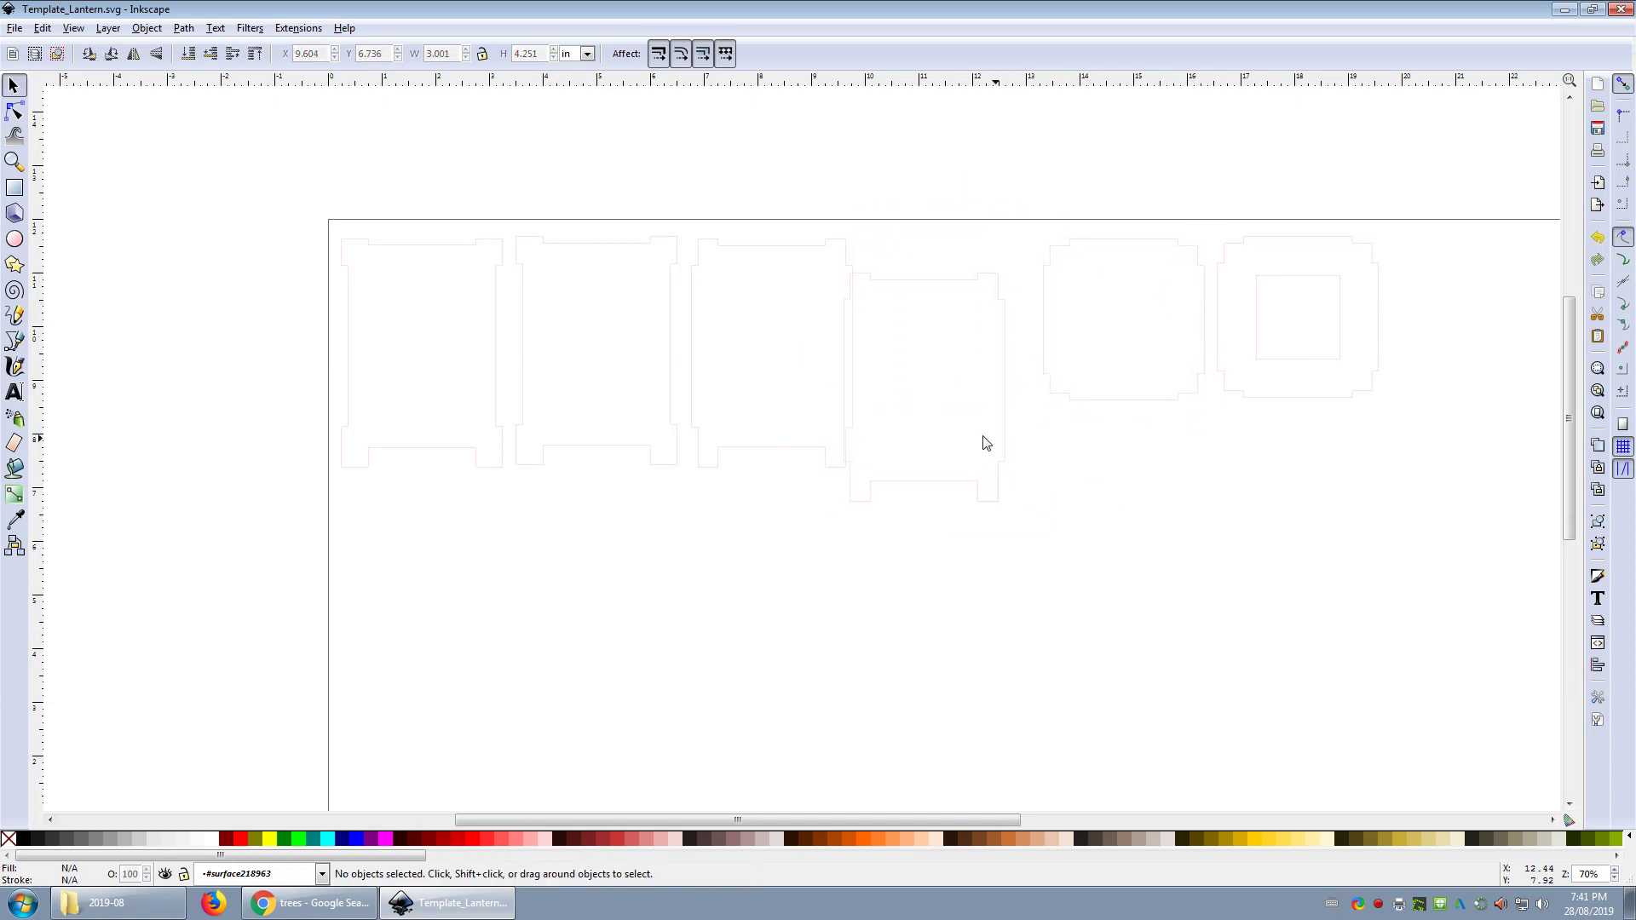
pyautogui.scroll(4, 856, 398)
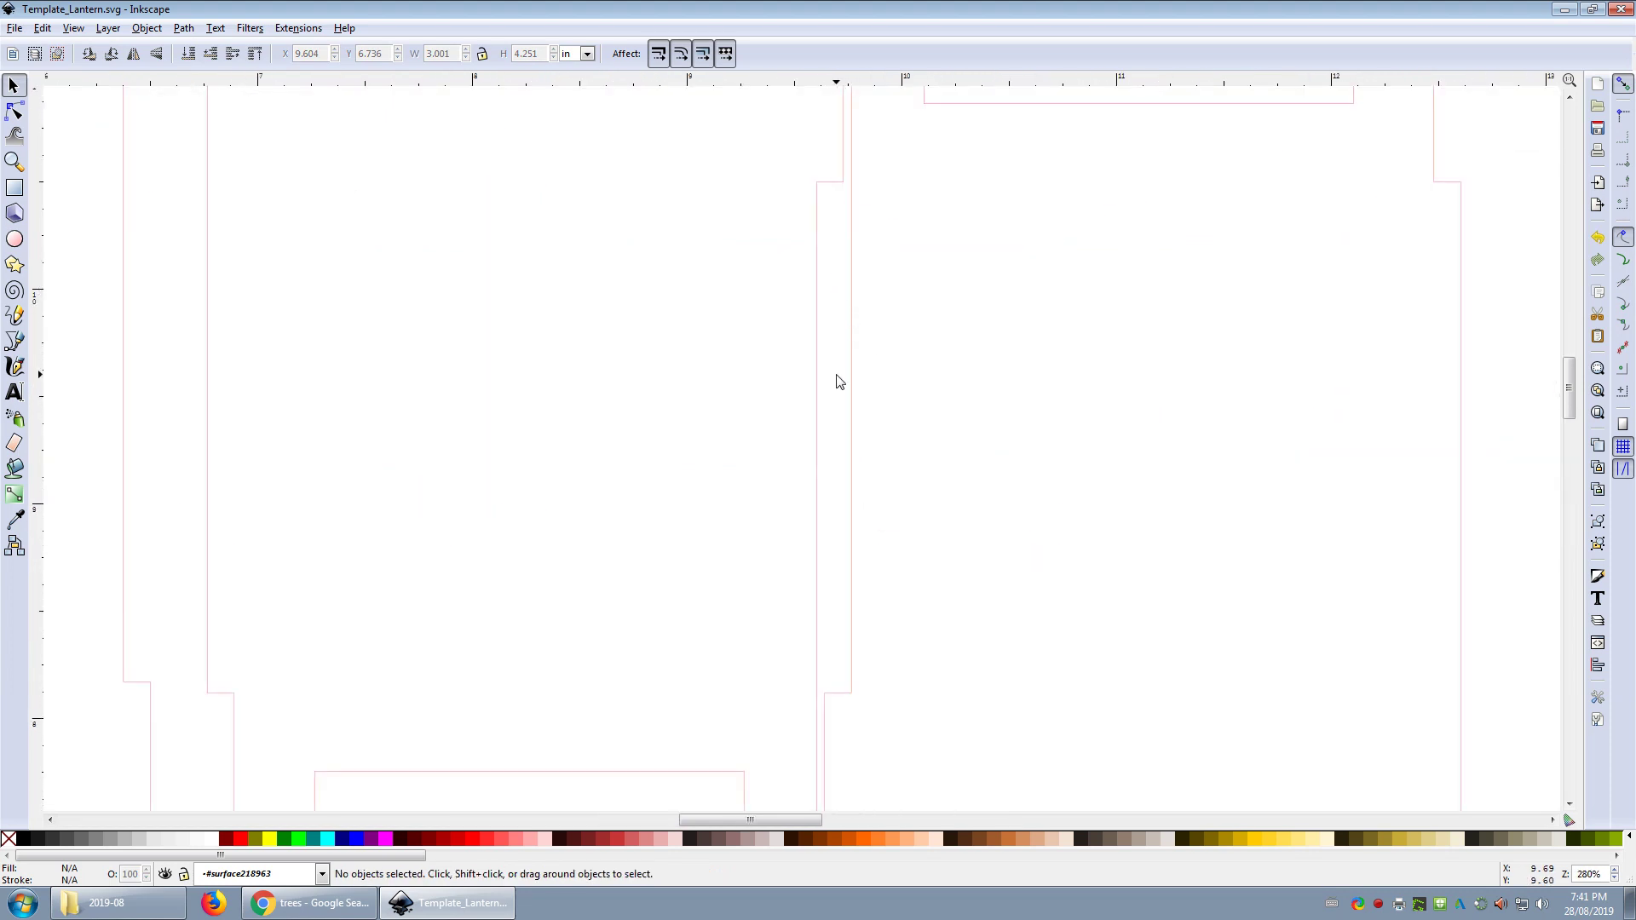
pyautogui.scroll(-10, 836, 382)
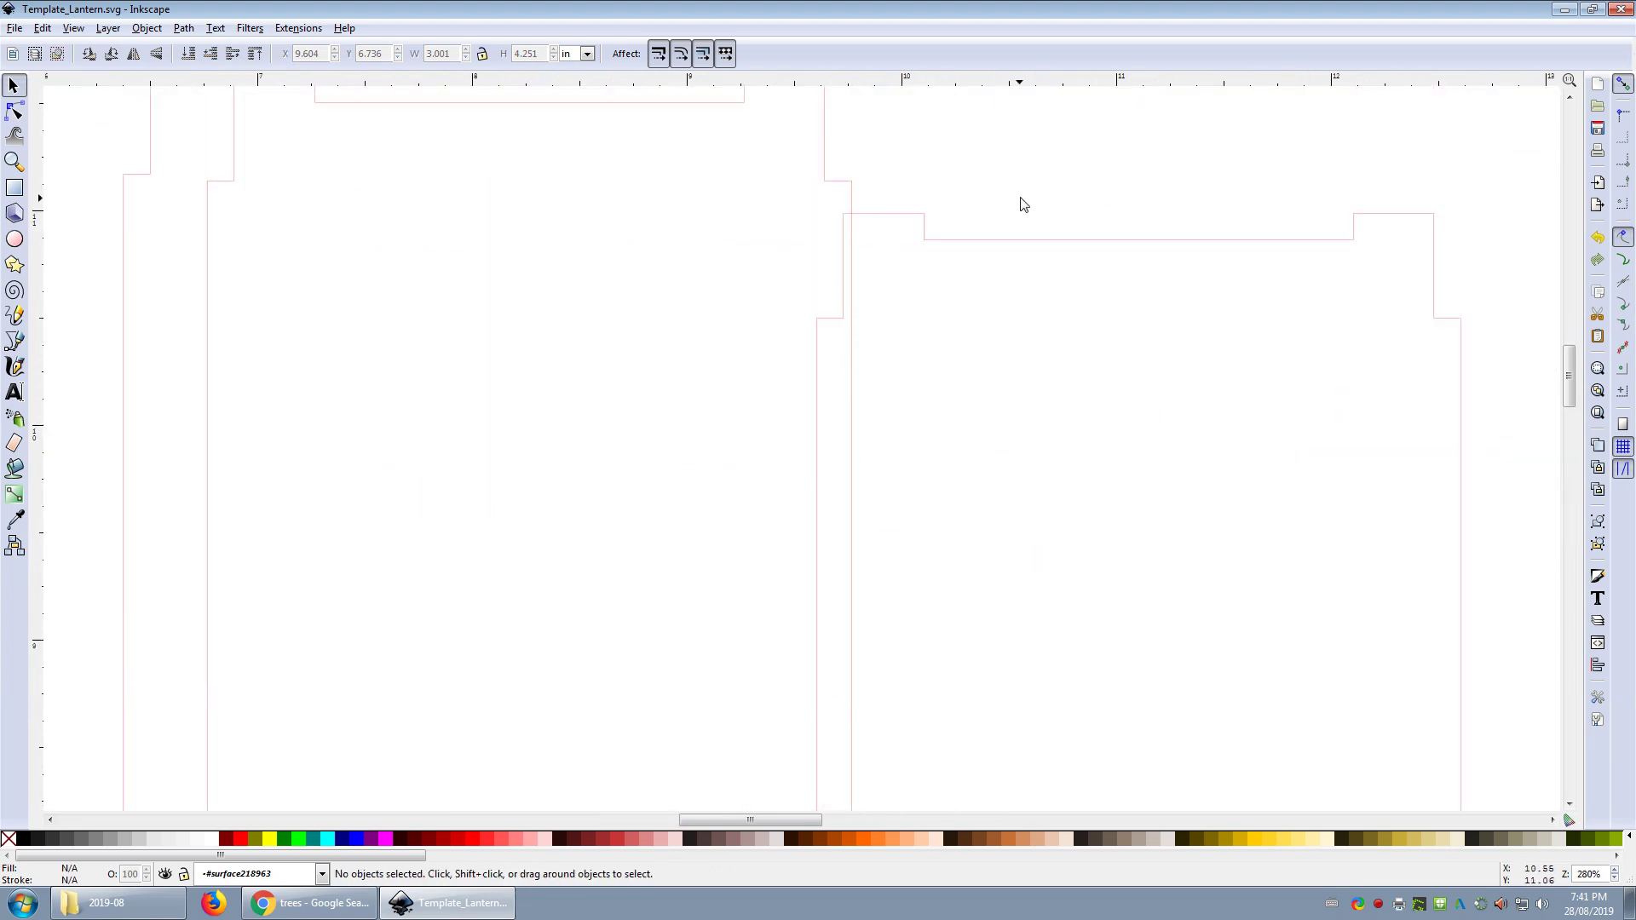
pyautogui.scroll(-4, 811, 373)
pyautogui.scroll(-1, 812, 372)
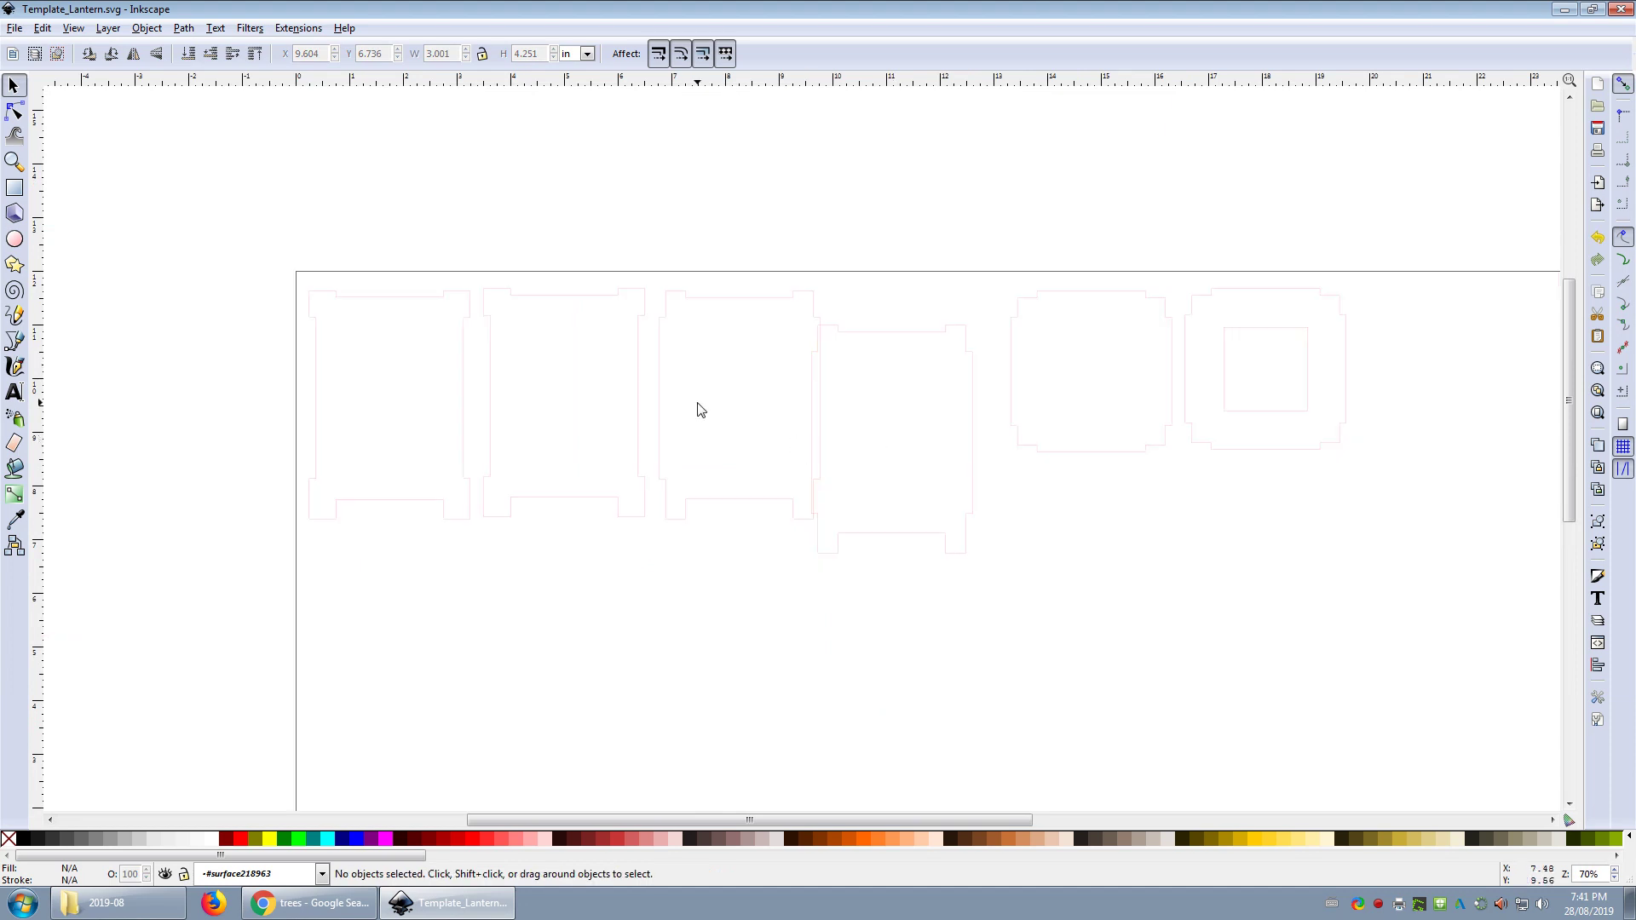
# Move the fourth lantern panel back into the row, clear of the third panel, at about X 10.000, Y 7.371 in.
pyautogui.click(887, 335)
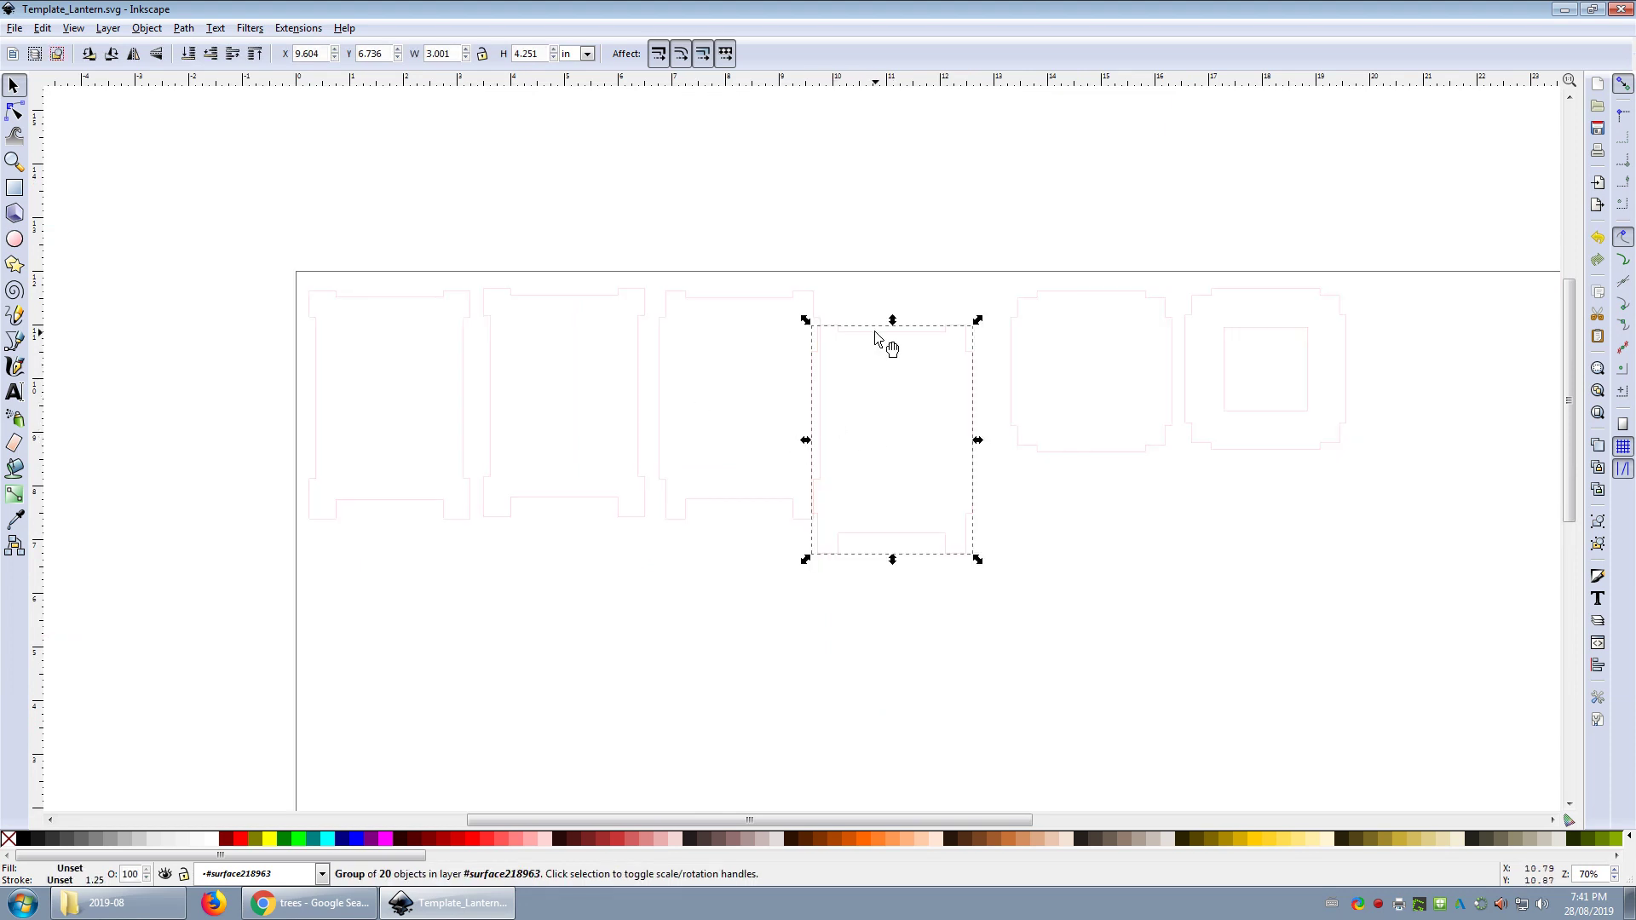
pyautogui.moveTo(898, 330); pyautogui.dragTo(928, 305)
pyautogui.click(930, 208)
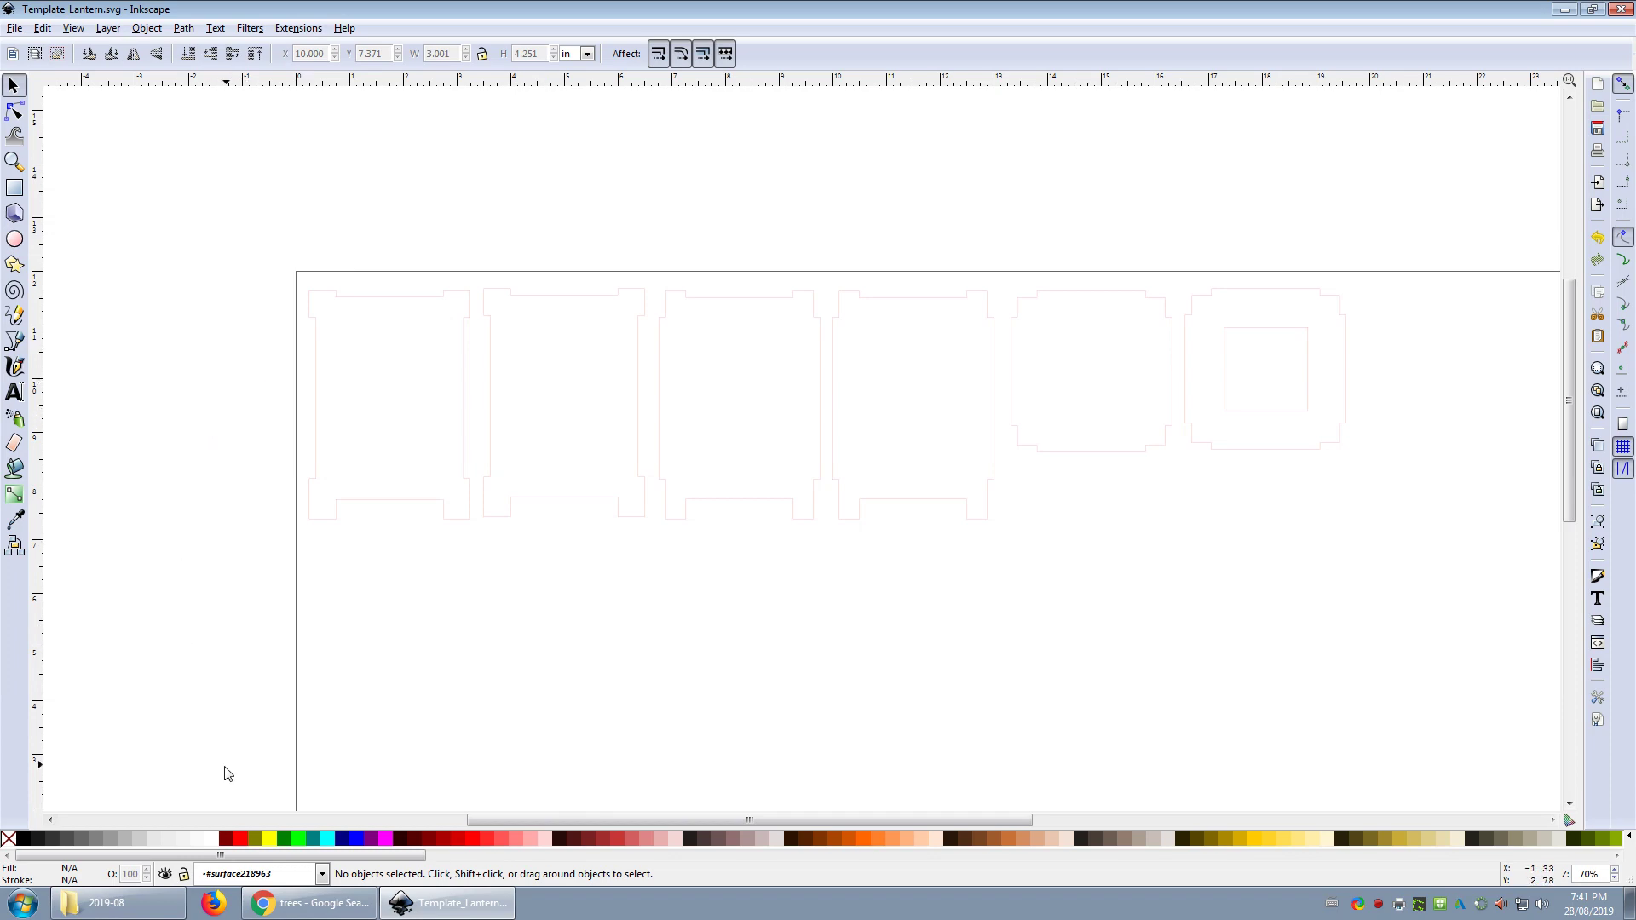
# Switch to the Chrome image search for trees, preview the first black tree silhouettes image under the silhouette filter, and remove that filter.
pyautogui.click(291, 909)
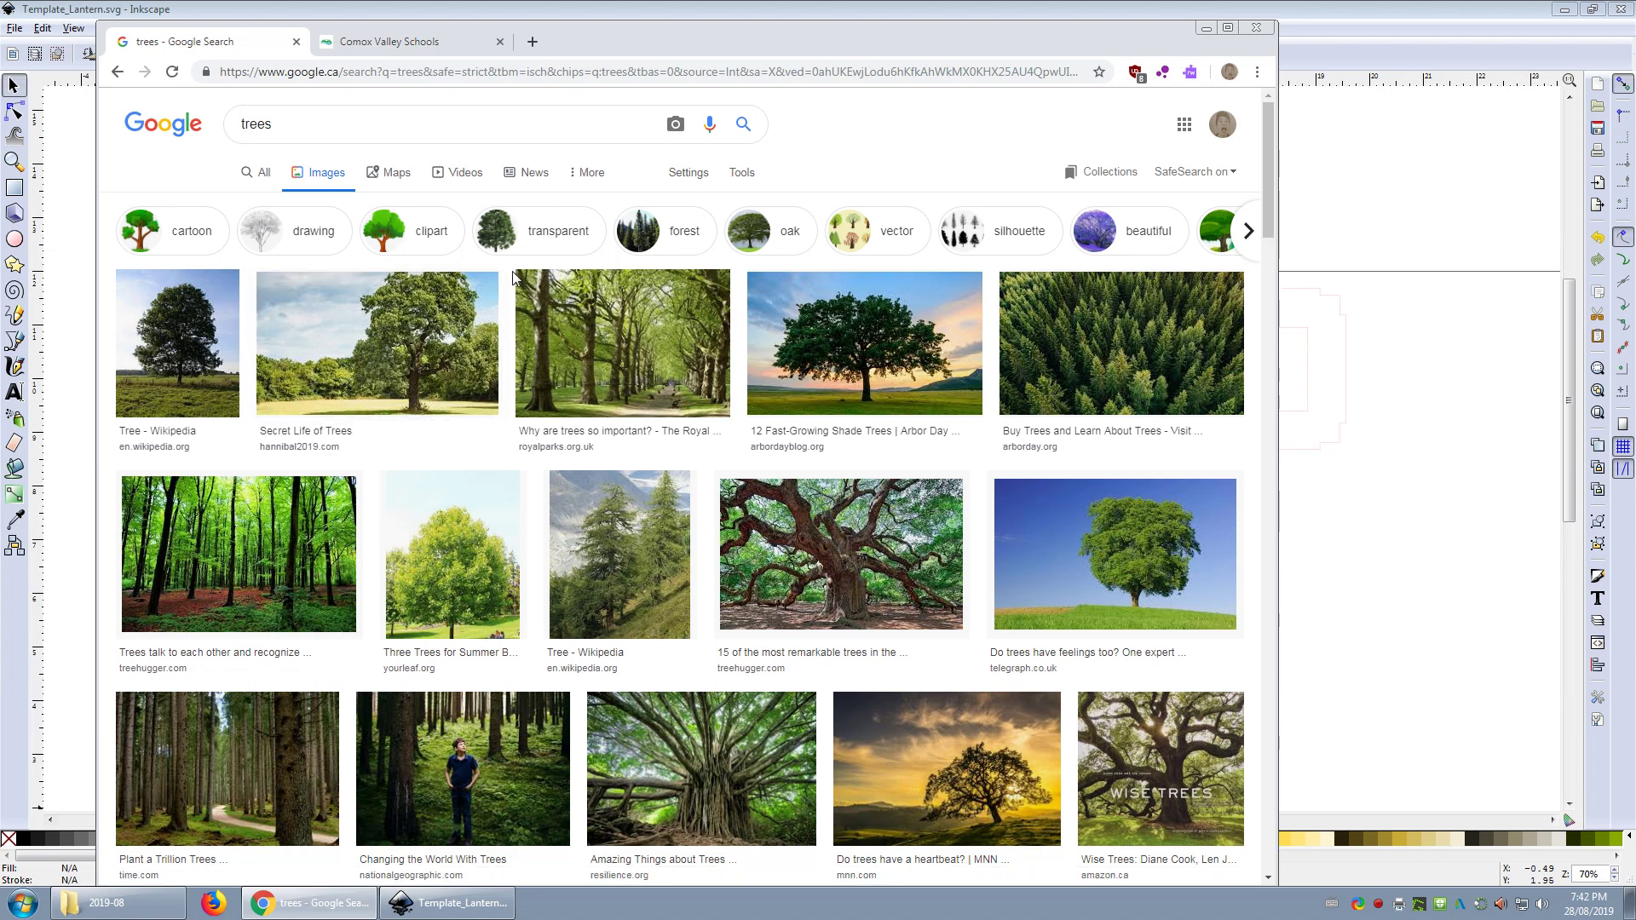
pyautogui.click(999, 235)
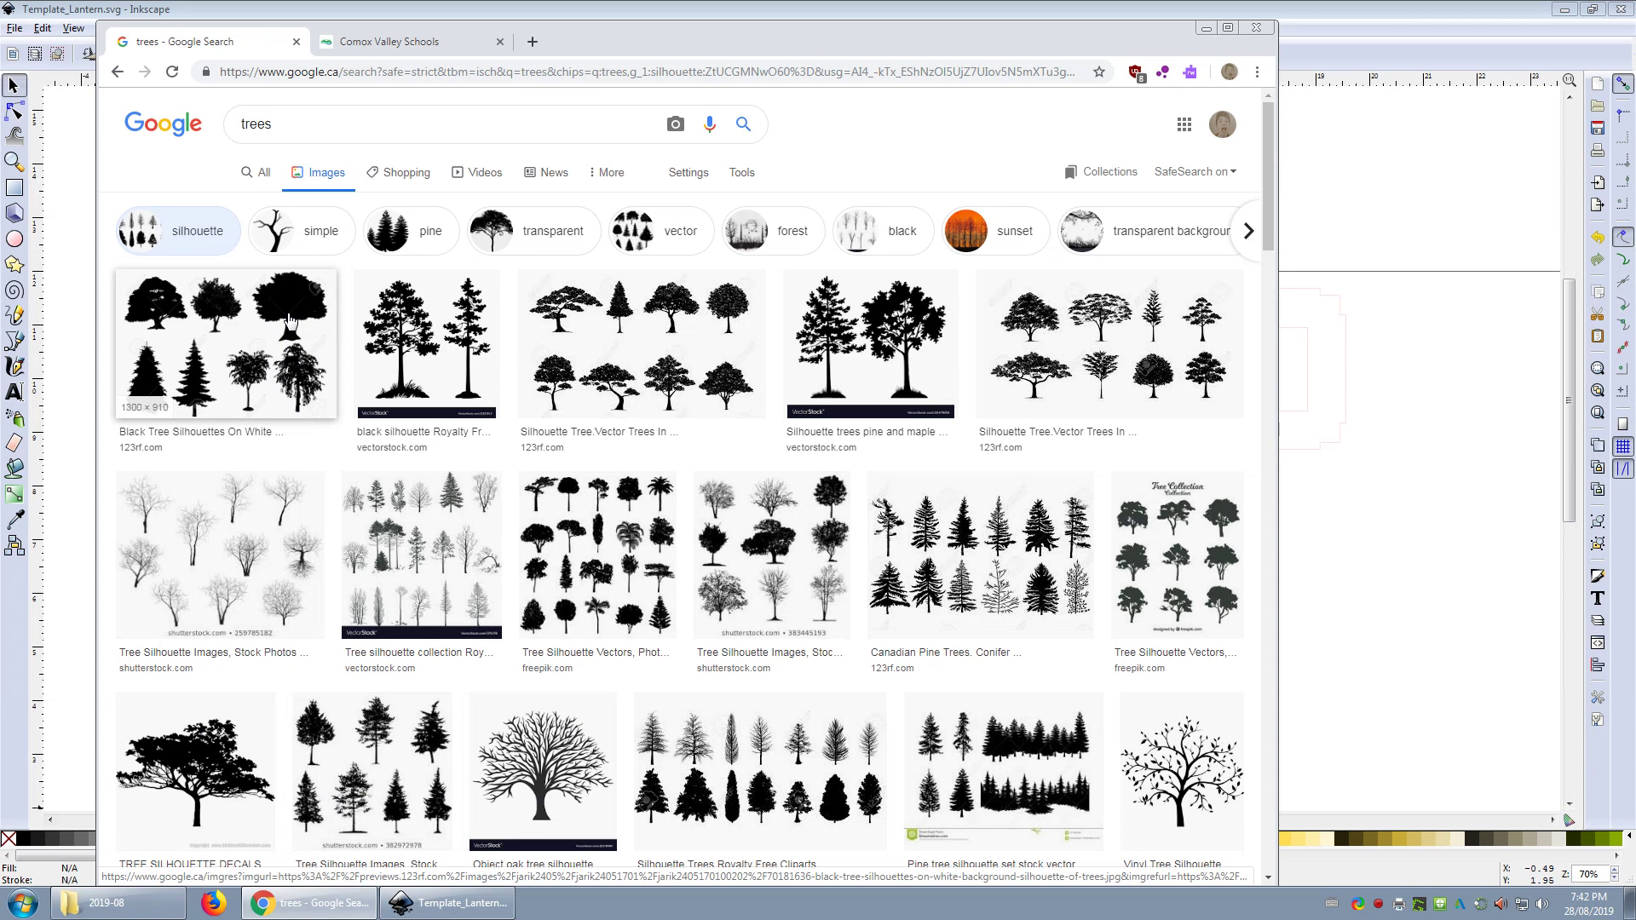
pyautogui.click(294, 392)
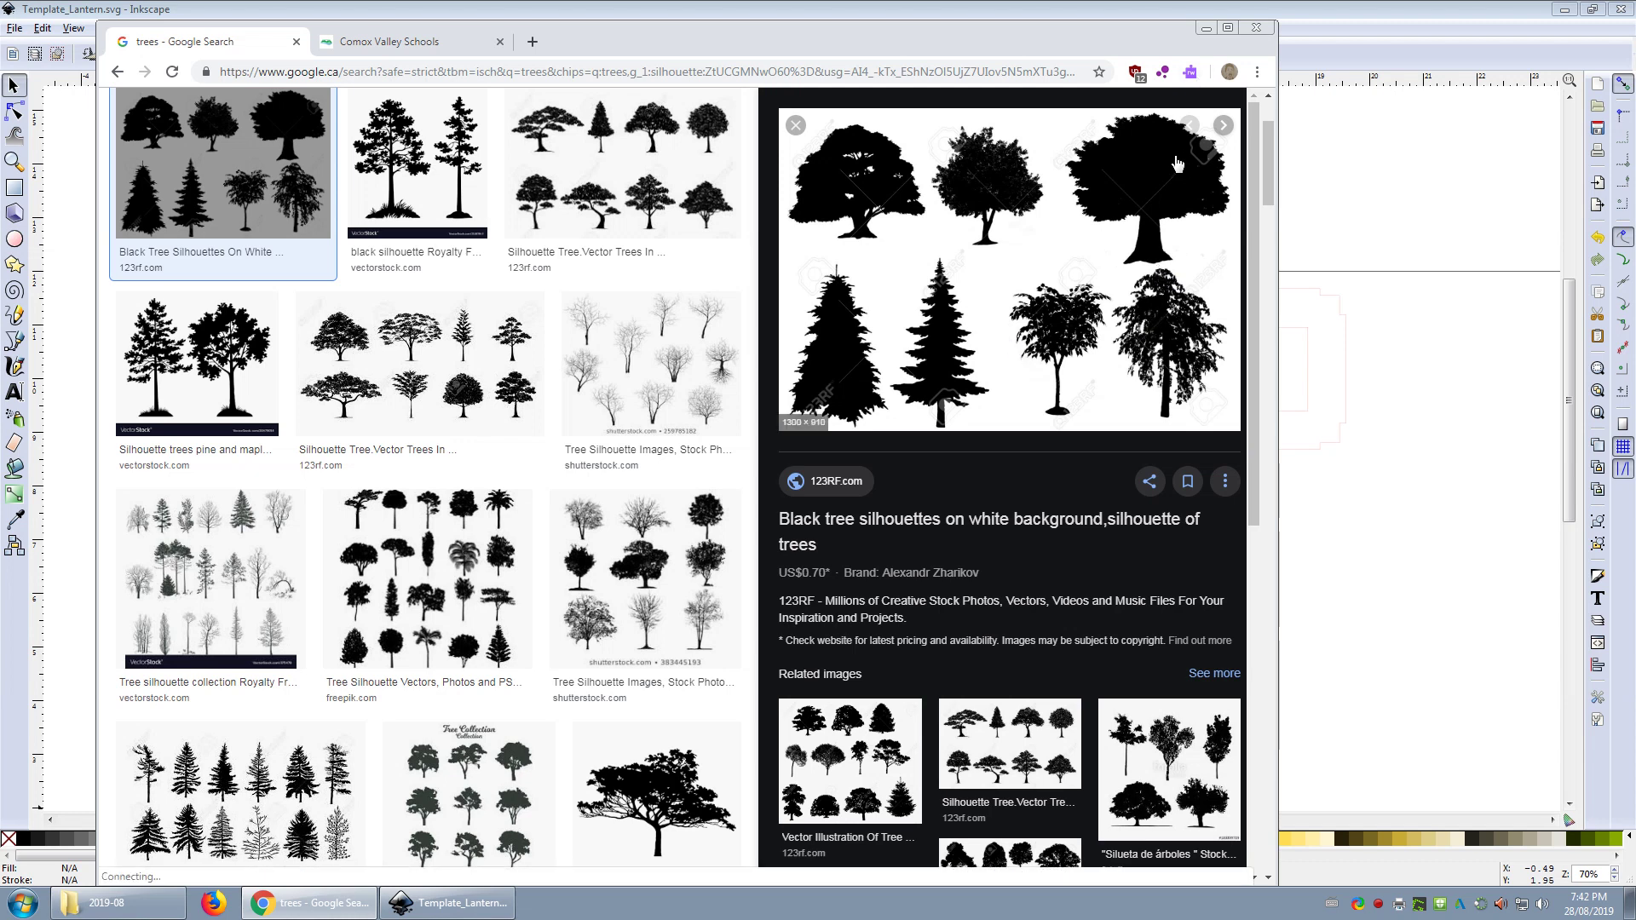
pyautogui.press('Escape')
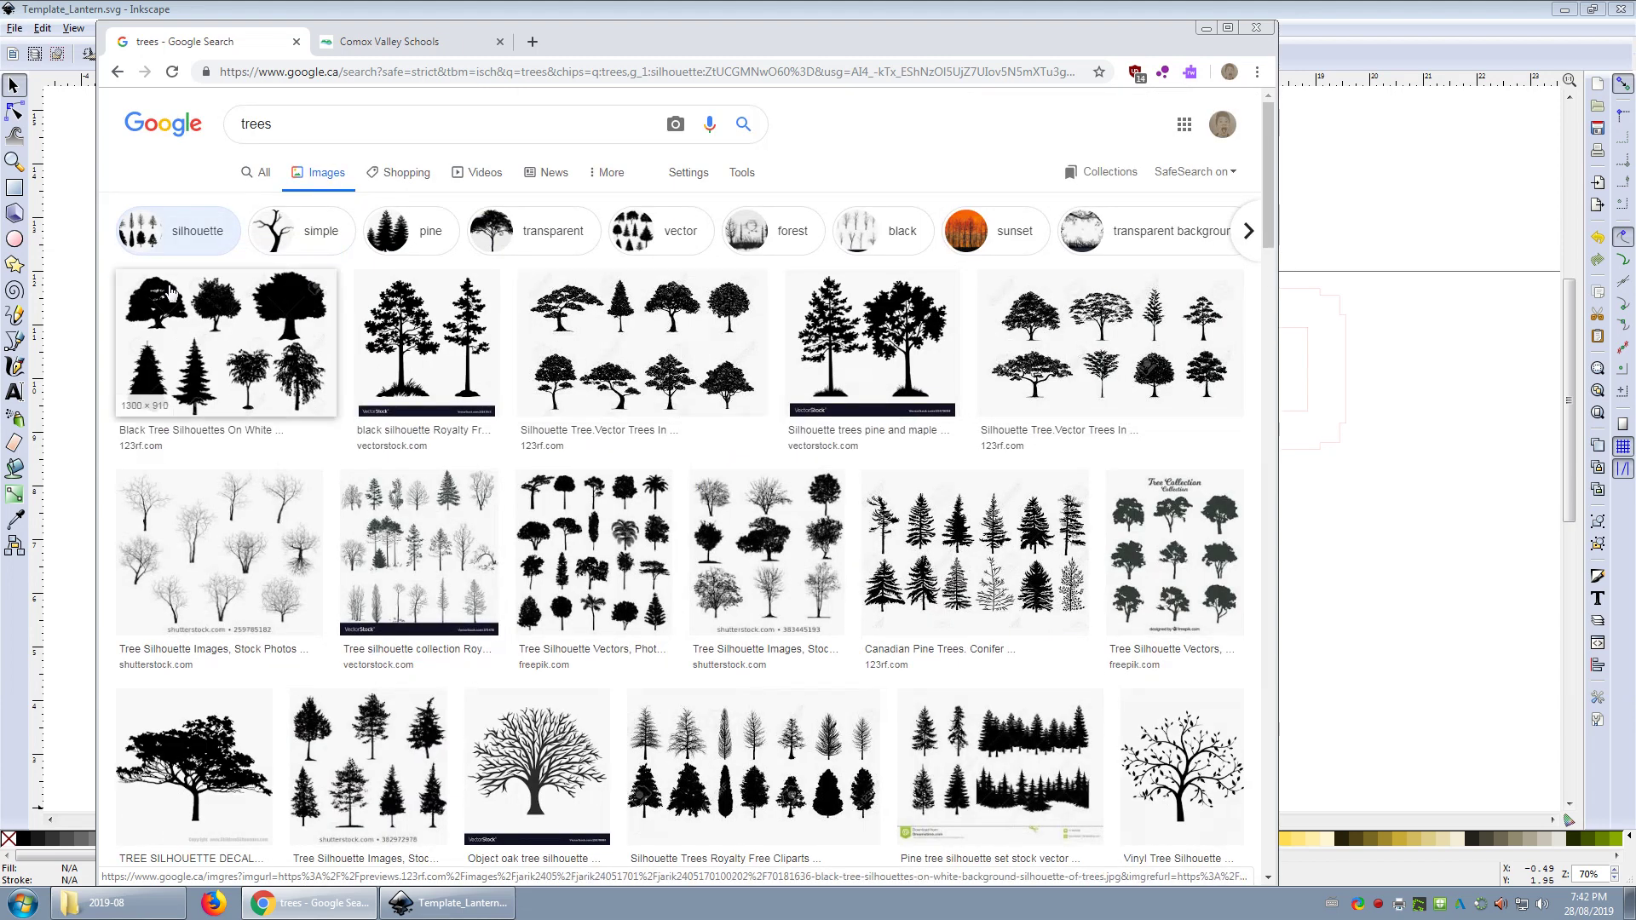
pyautogui.click(191, 231)
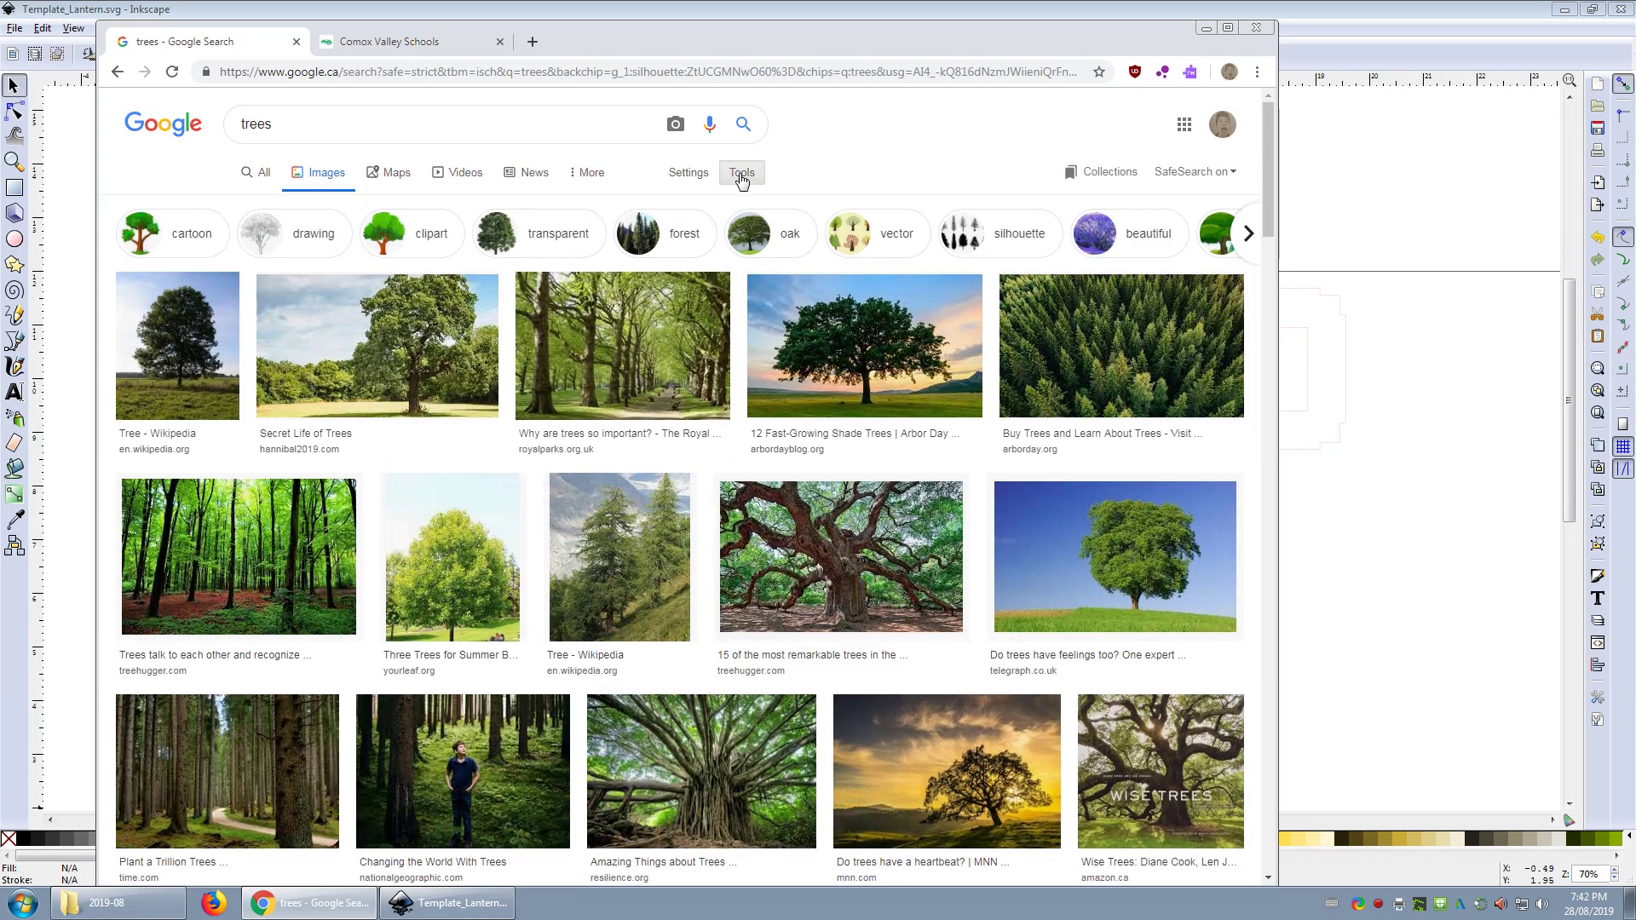
# Filter the tree image results by the Clip art type.
pyautogui.click(742, 174)
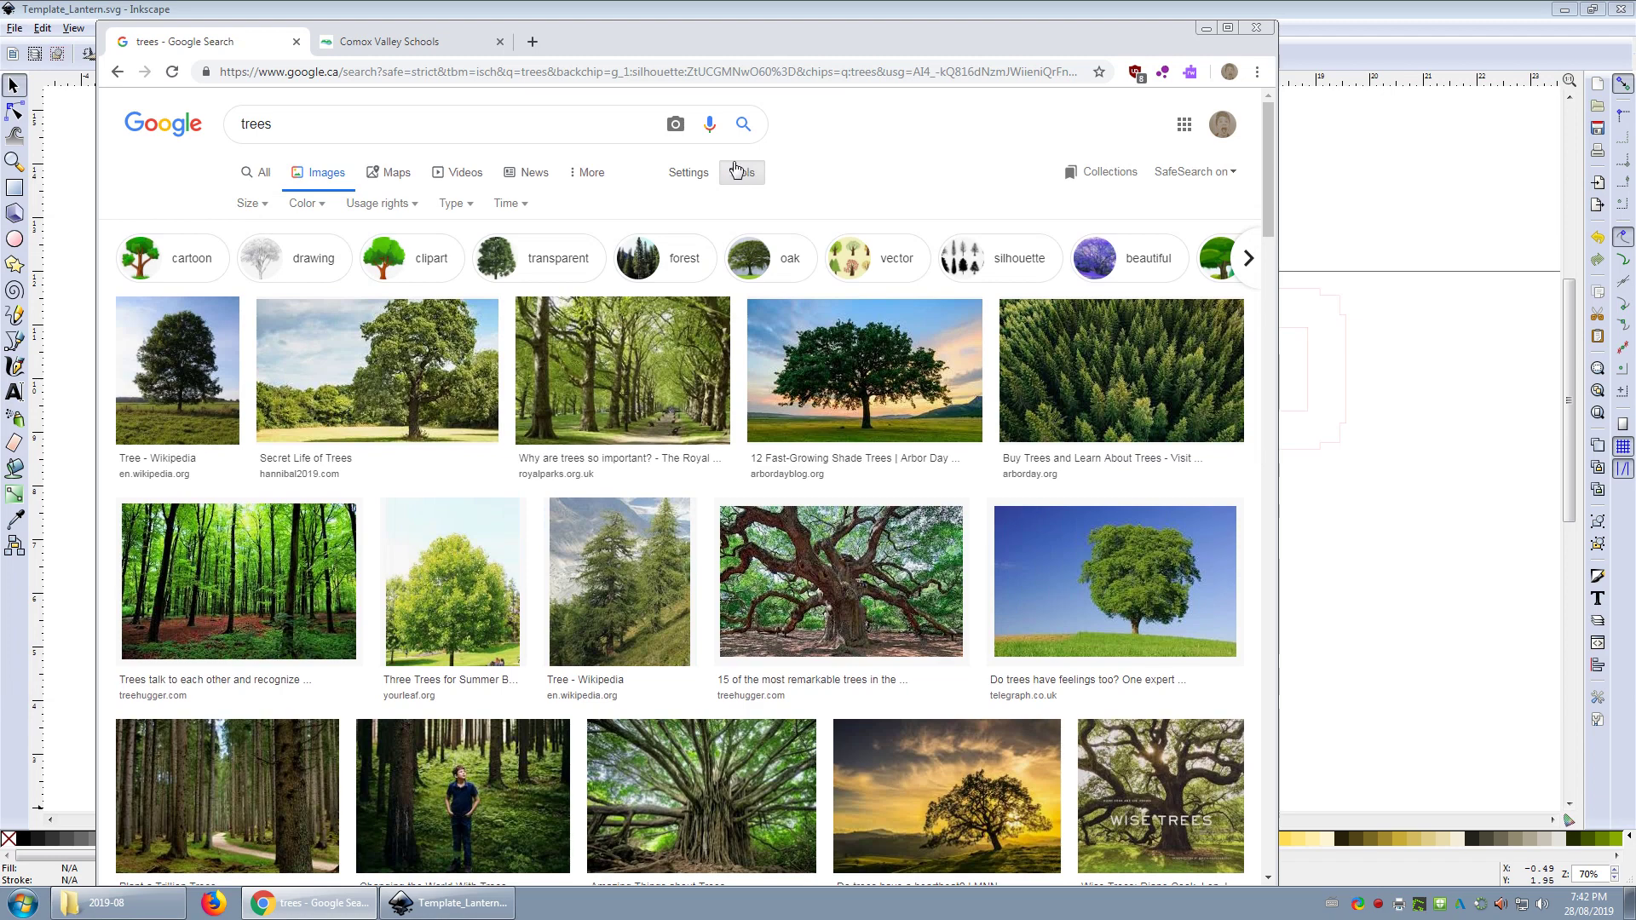
pyautogui.click(467, 206)
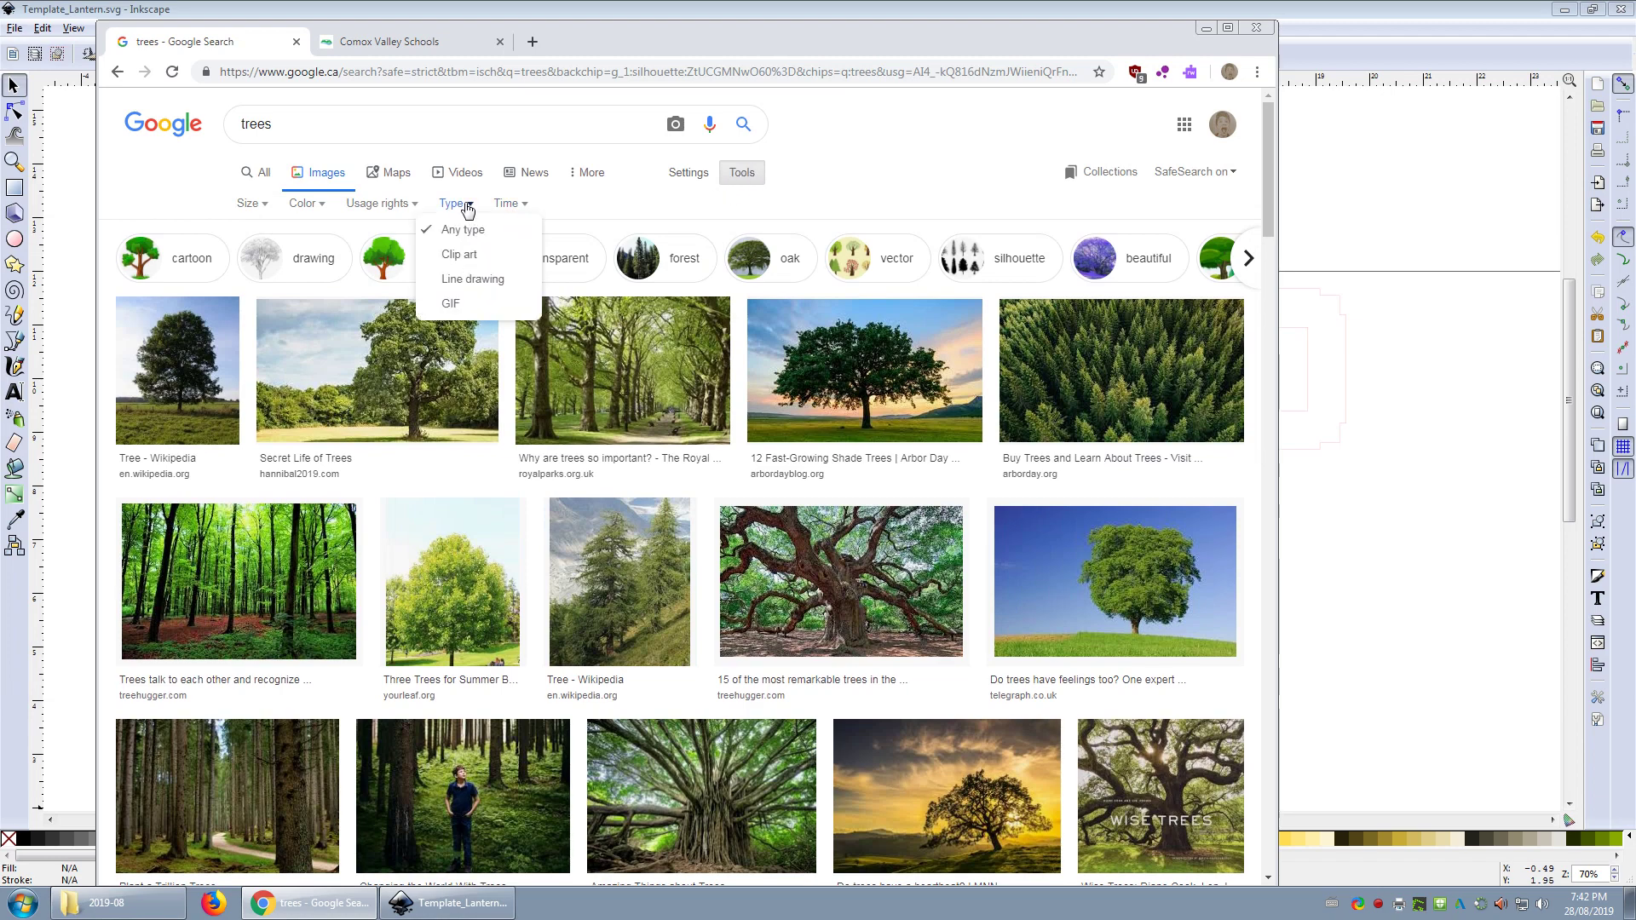
pyautogui.click(455, 254)
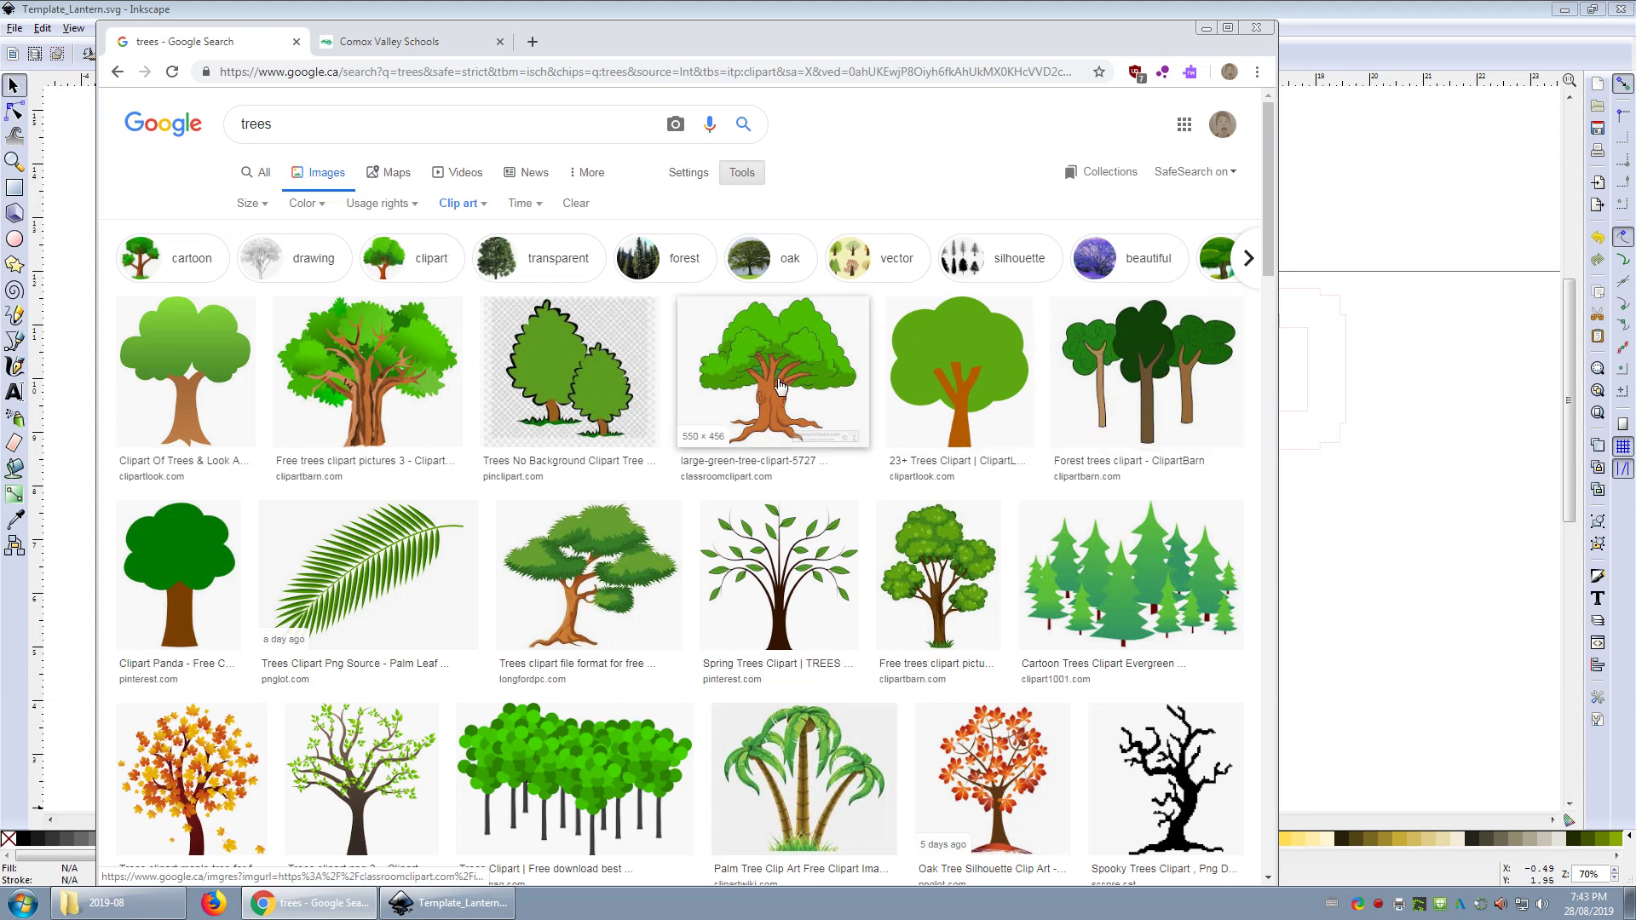
# Preview the first clip art tree from clipartlook.com and copy its image.
pyautogui.click(196, 360)
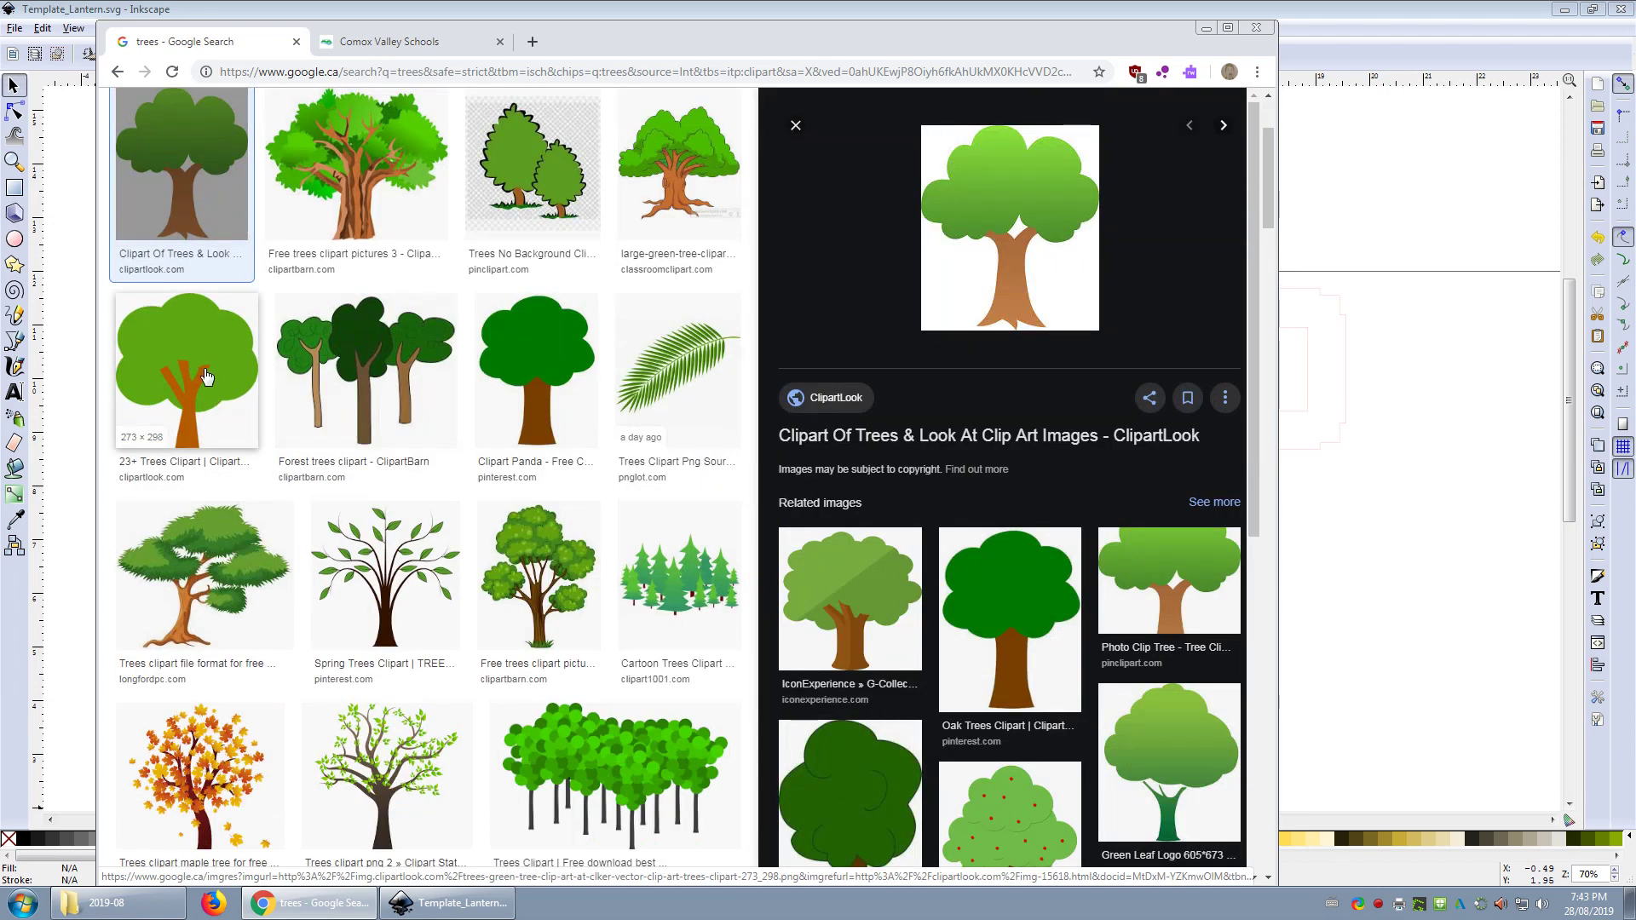
pyautogui.rightClick(991, 224)
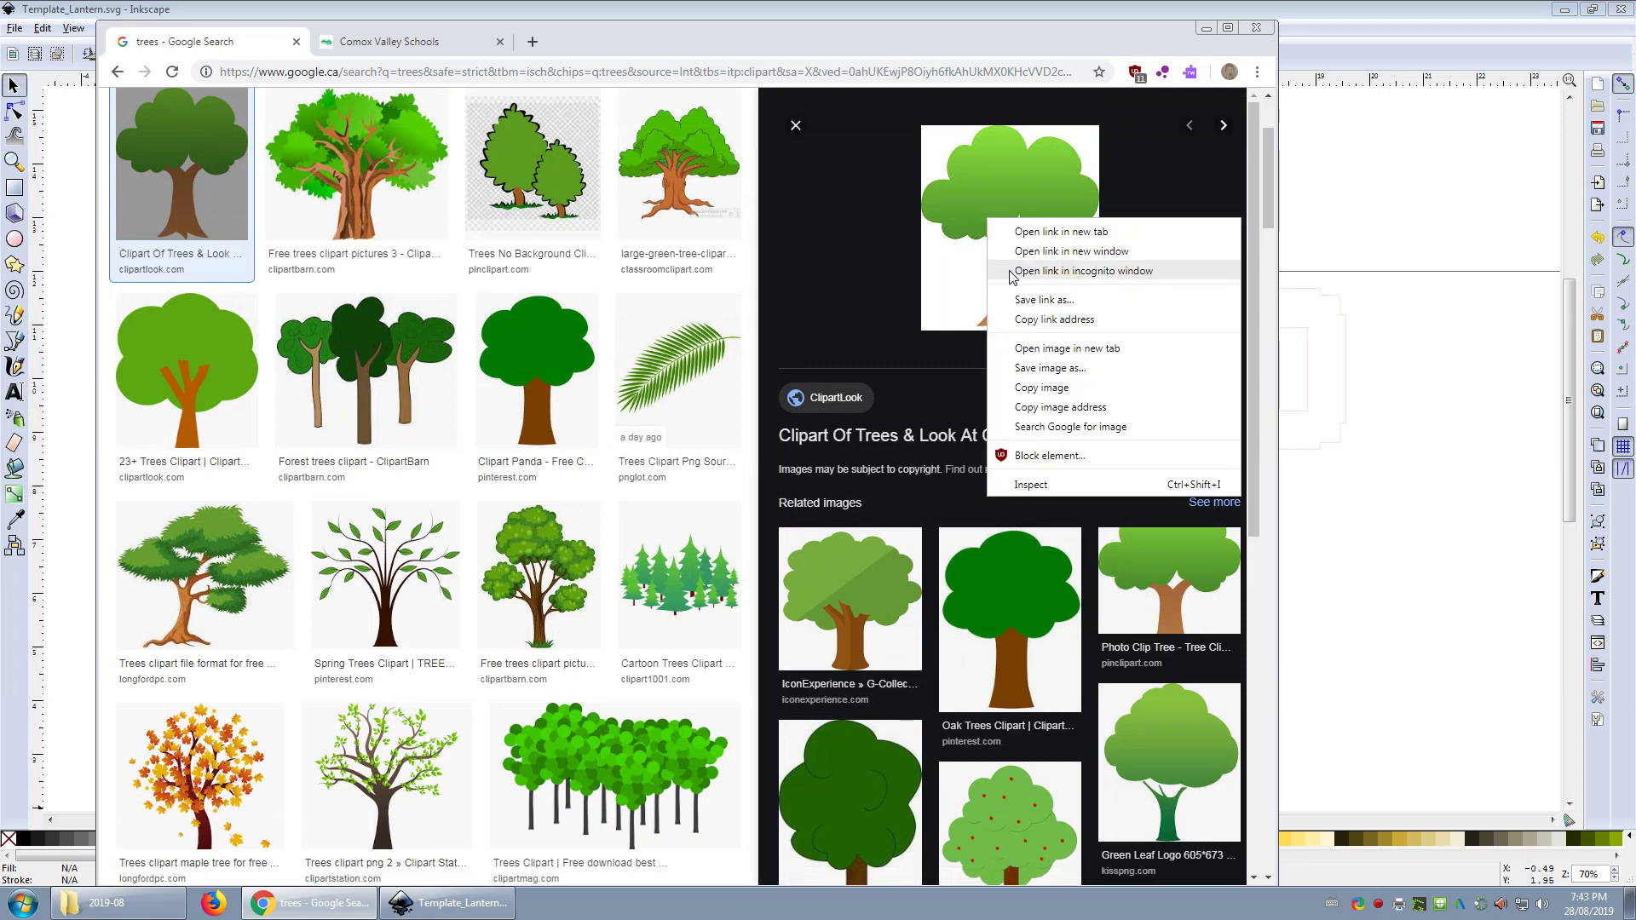
pyautogui.click(1042, 388)
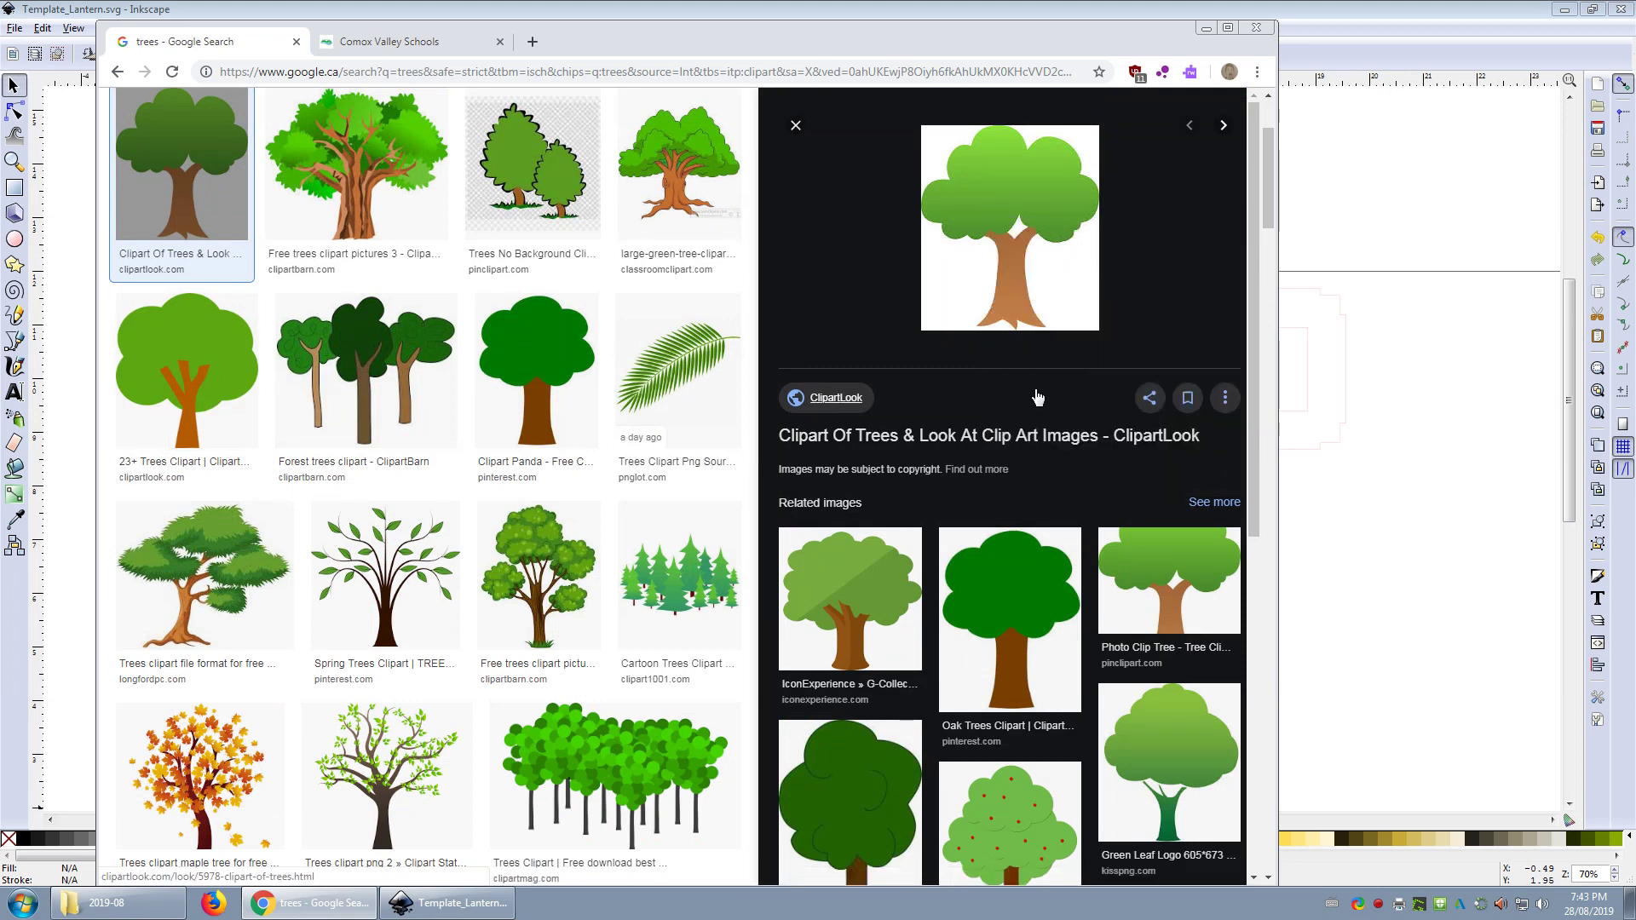
# Switch back to Inkscape, paste the copied tree, and place it below the first two panels at about X 2.998, Y 4.233 in.
pyautogui.click(1333, 54)
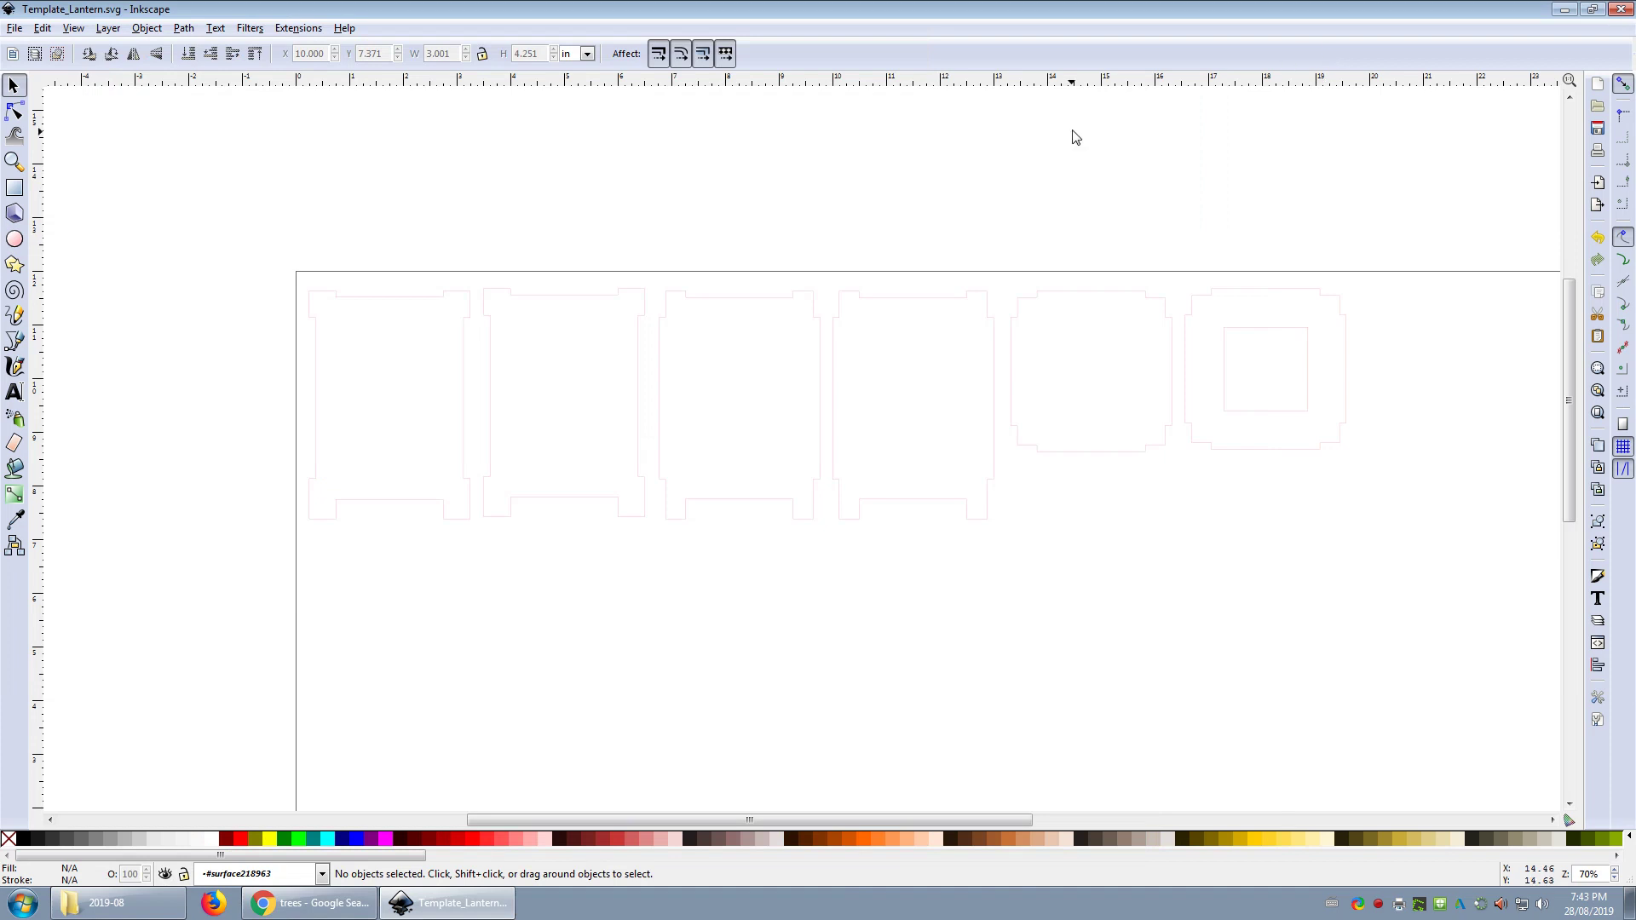
pyautogui.scroll(-4, 668, 259)
pyautogui.rightClick(692, 512)
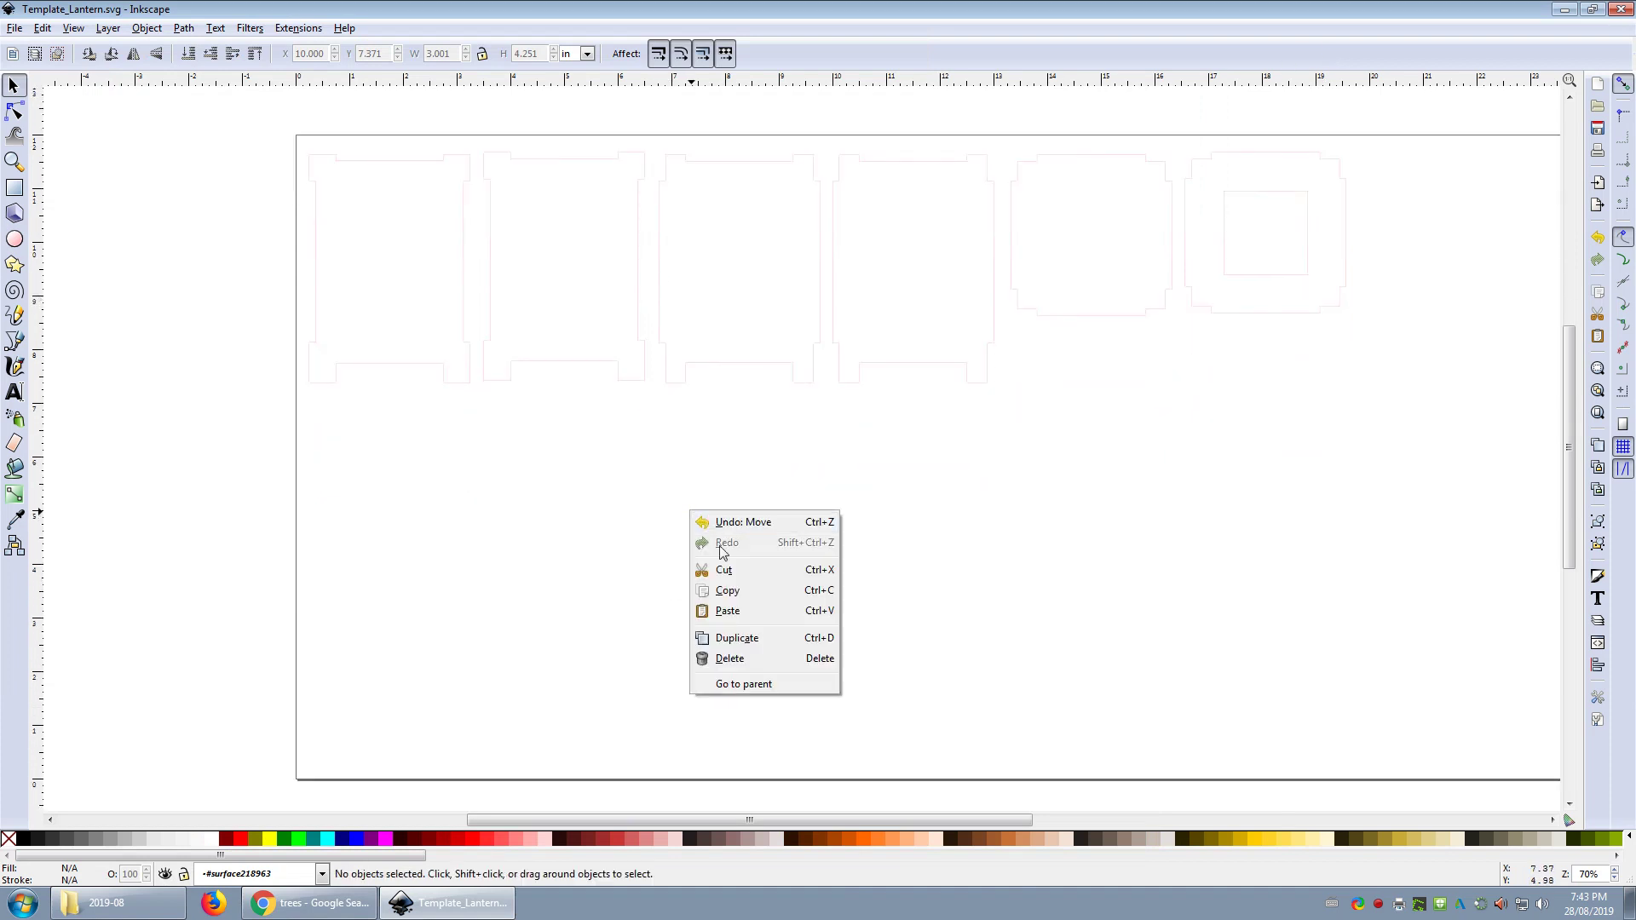
pyautogui.click(731, 610)
pyautogui.moveTo(750, 579); pyautogui.dragTo(530, 447)
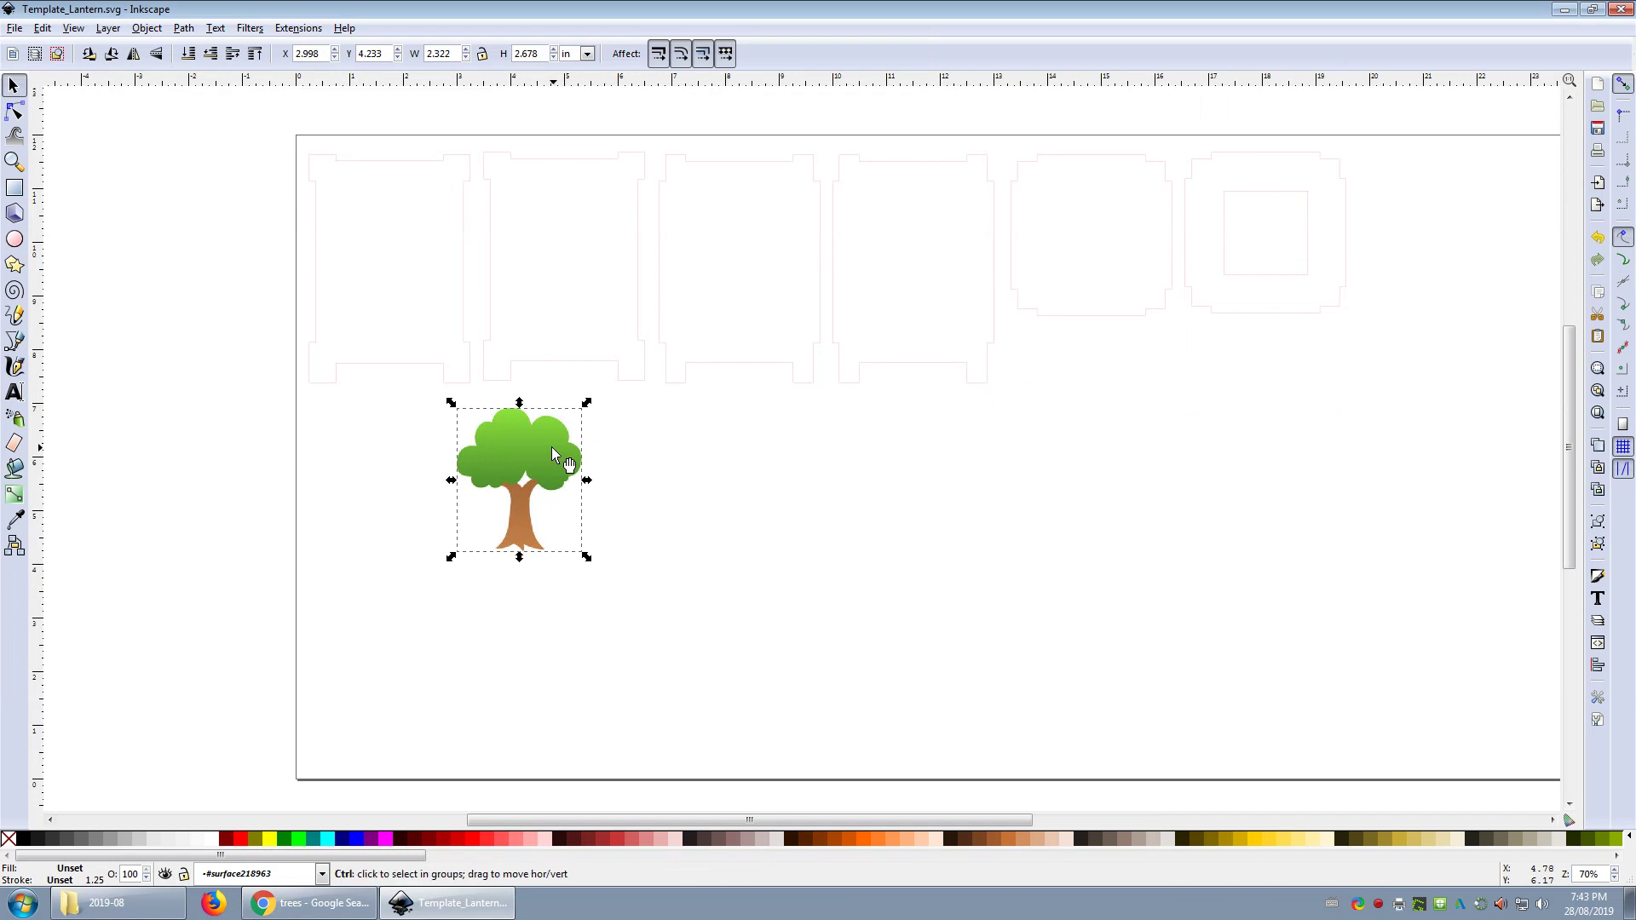
# Paste a second copy of the tree below the third panel and delete it.
pyautogui.hotkey('ctrl', 'v')
pyautogui.moveTo(692, 469); pyautogui.dragTo(730, 473)
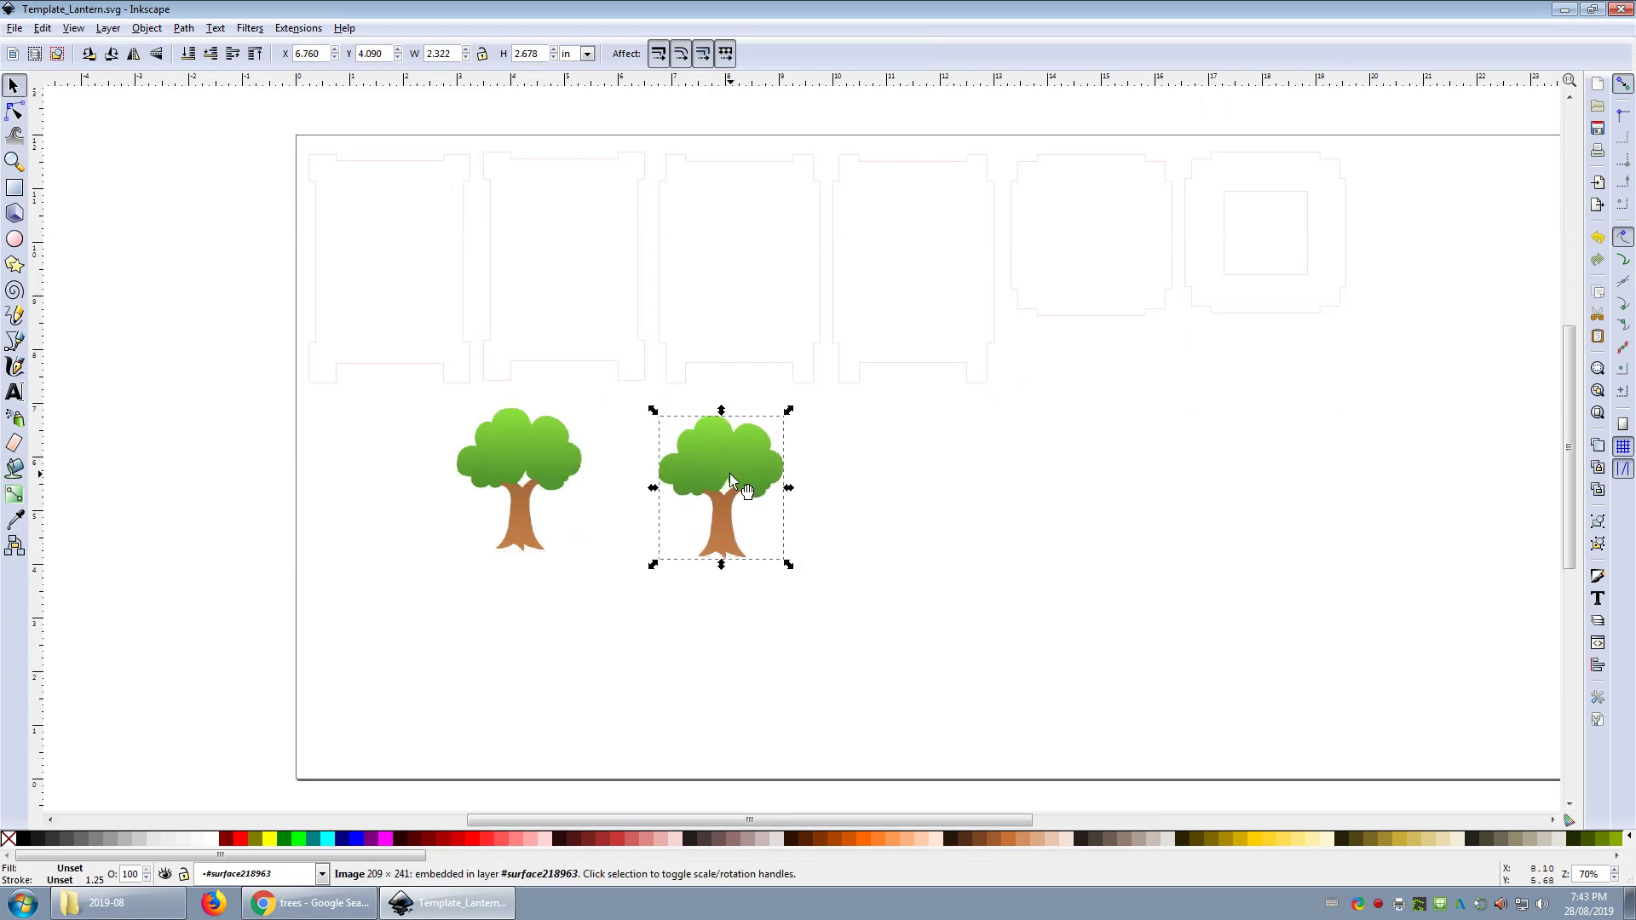
pyautogui.press('Delete')
# Move the tree image inside the first lantern panel, at about X 0.601, Y 8.328 in, and inspect it up close.
pyautogui.click(561, 450)
pyautogui.moveTo(547, 457); pyautogui.dragTo(411, 237)
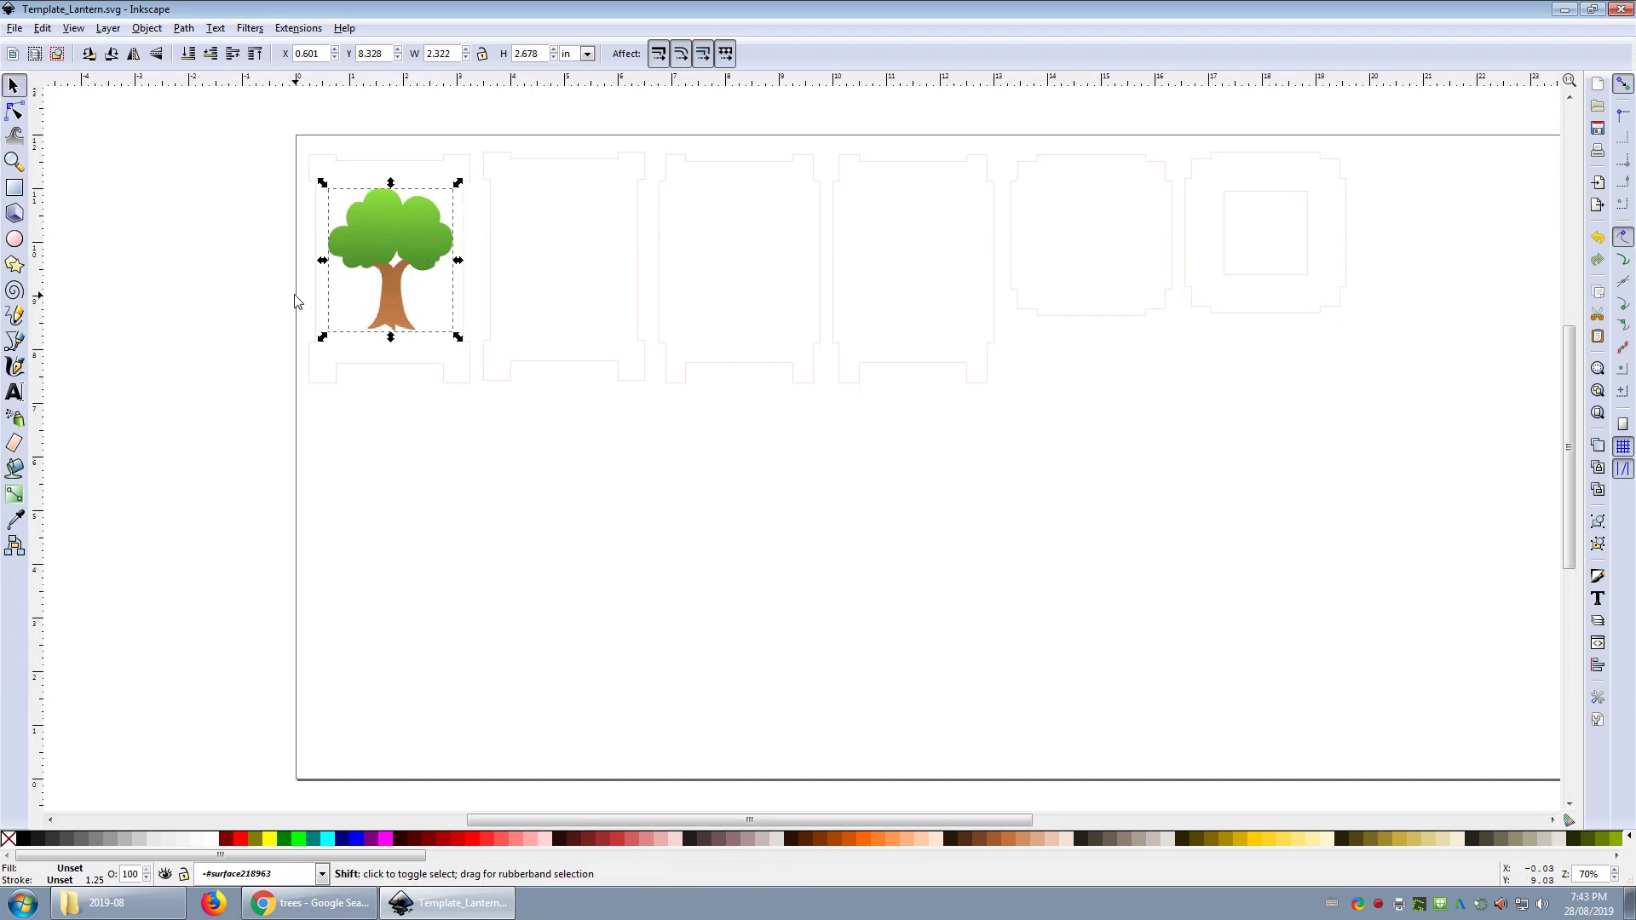
pyautogui.hscroll(-3, 431, 192)
pyautogui.scroll(1, 434, 189)
pyautogui.scroll(3, 433, 189)
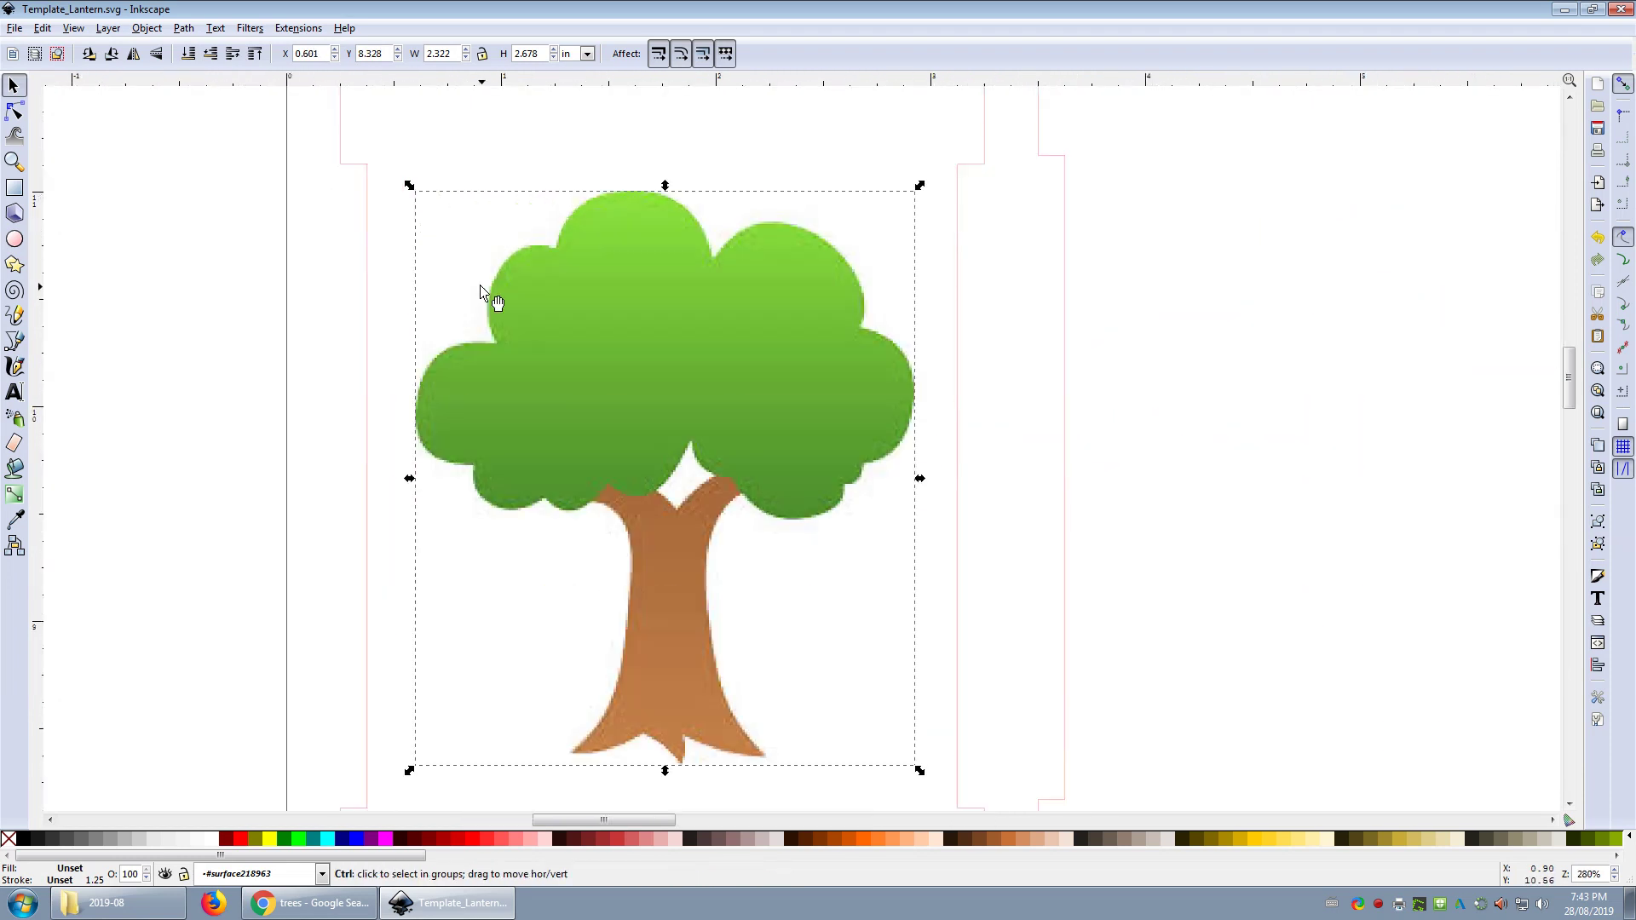
pyautogui.scroll(-2, 563, 486)
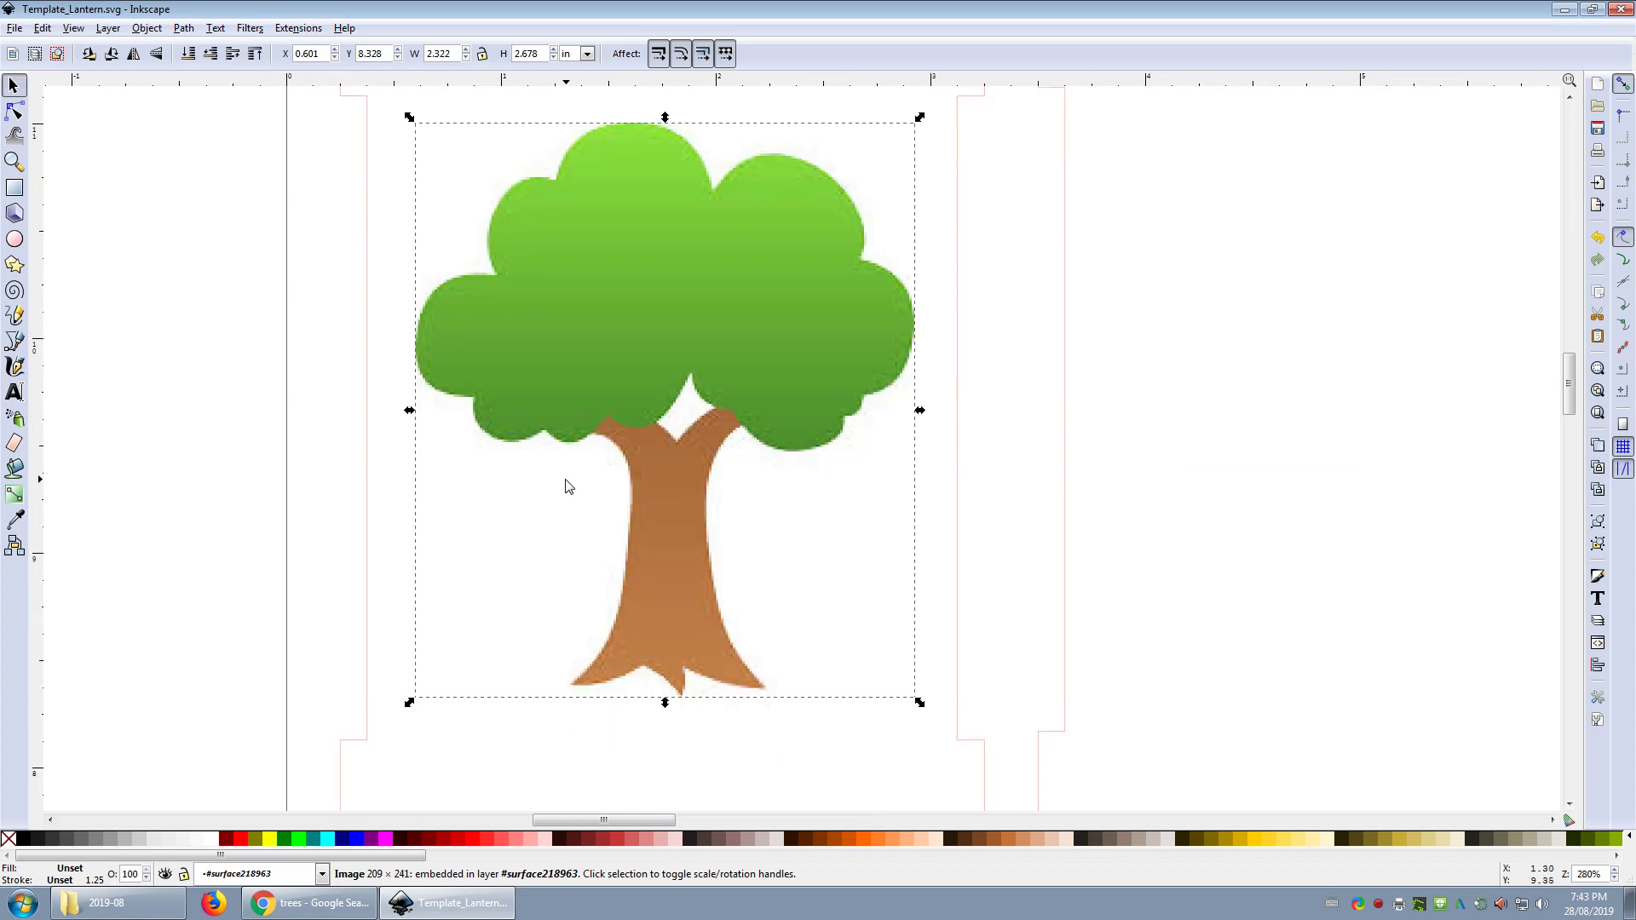
pyautogui.scroll(-1, 581, 452)
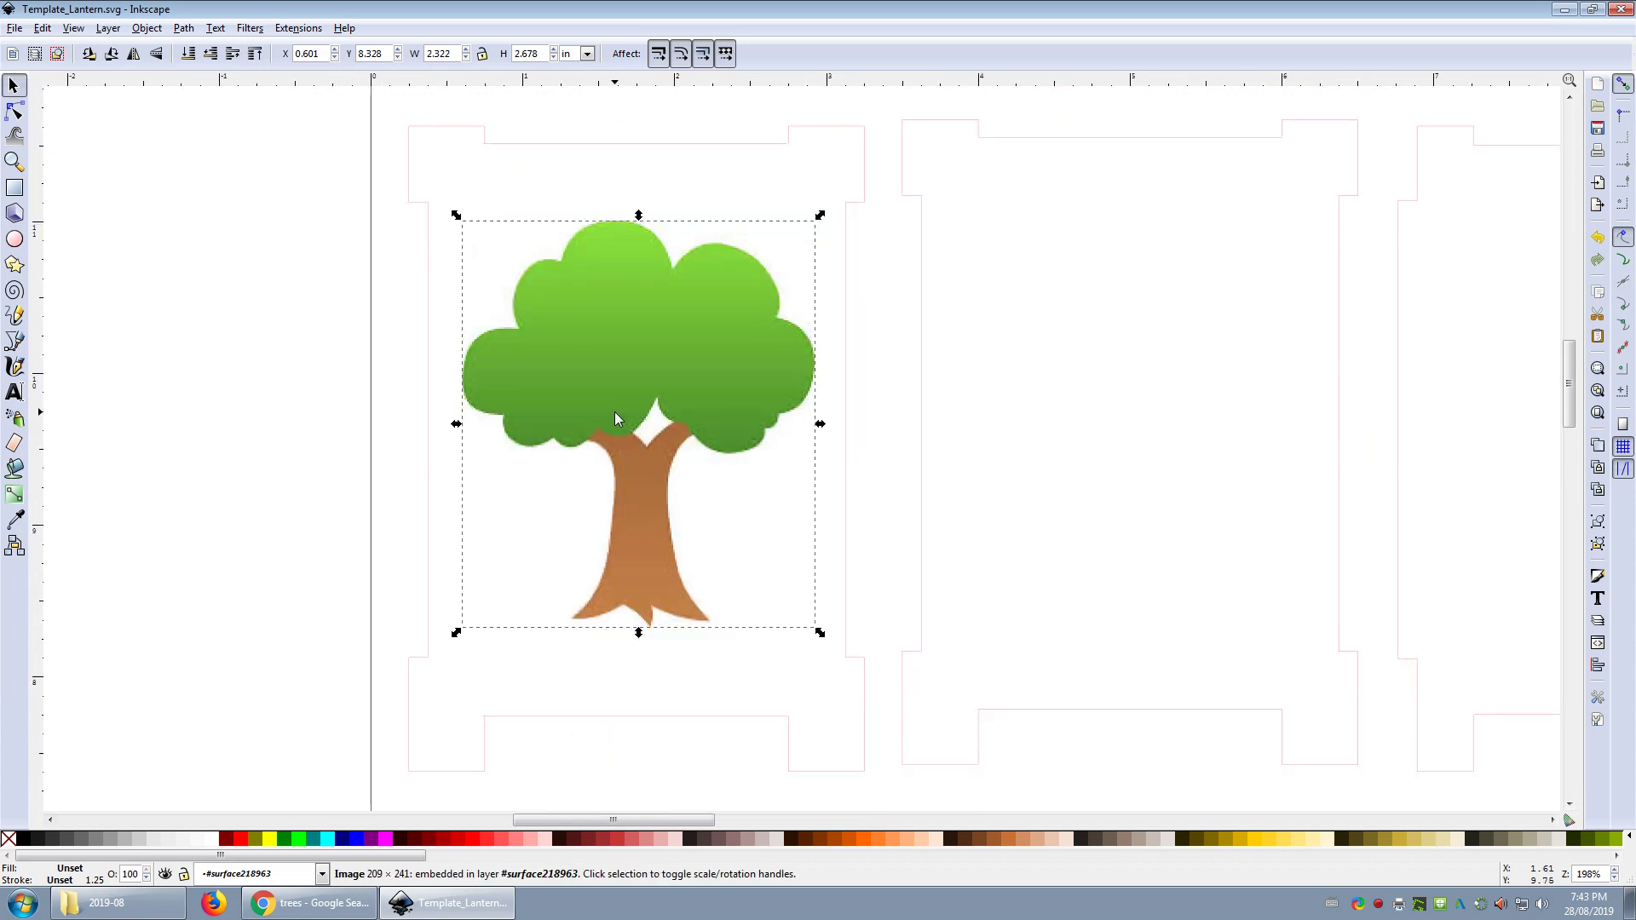
# Select the tree image in the first panel and open Trace Bitmap, placing its dialog clear of the artwork.
pyautogui.click(871, 379)
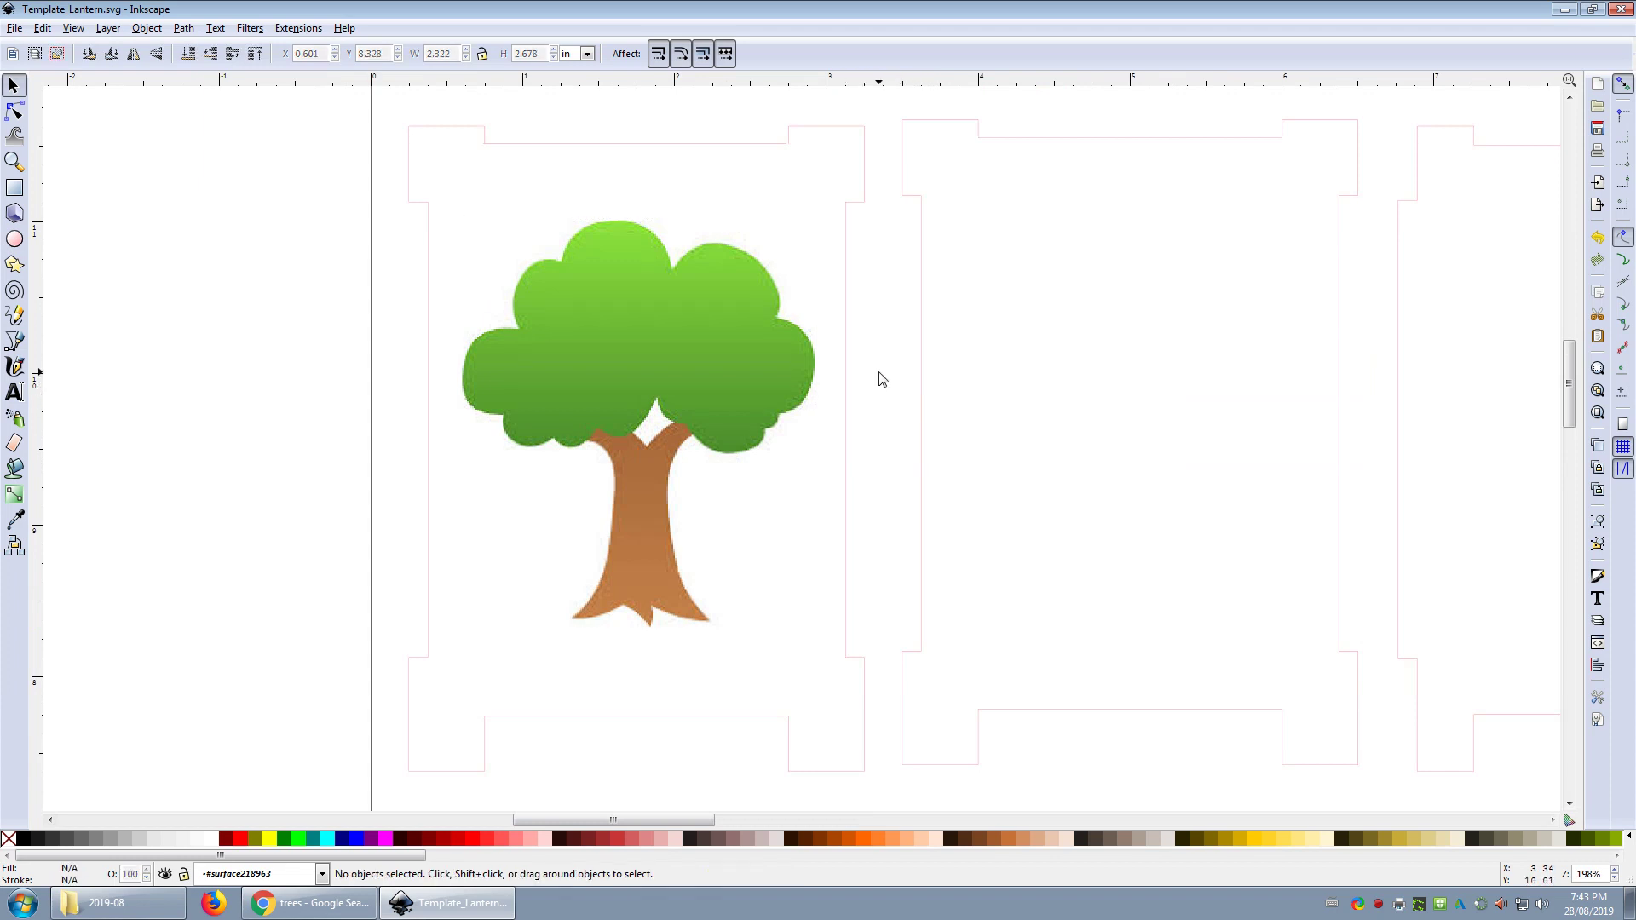
pyautogui.click(683, 366)
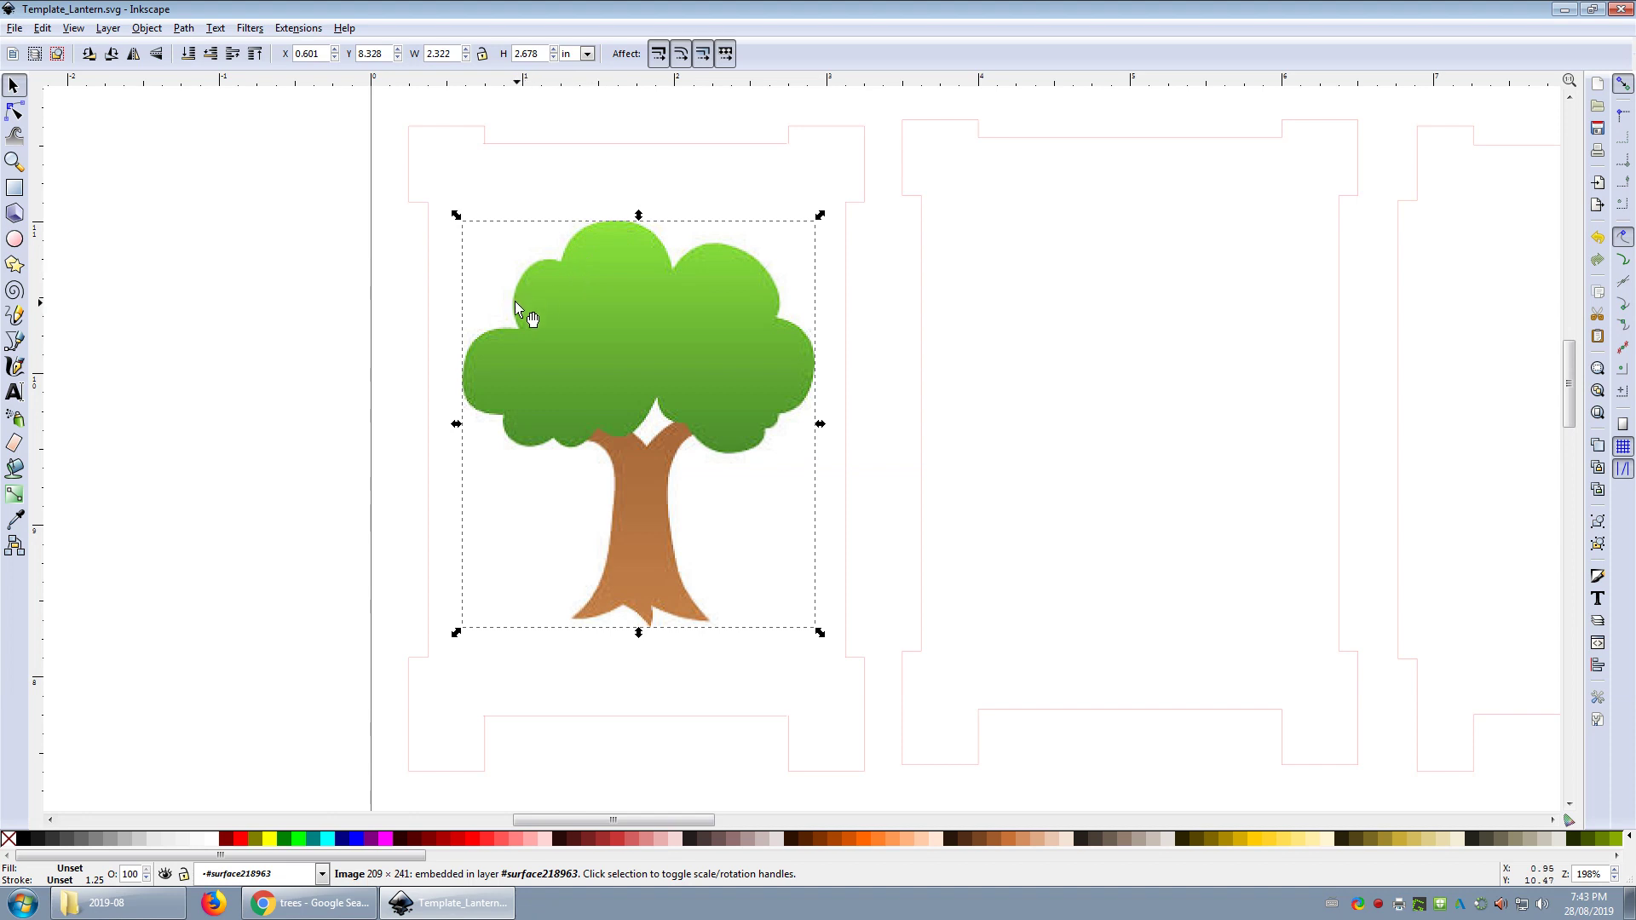
pyautogui.click(252, 453)
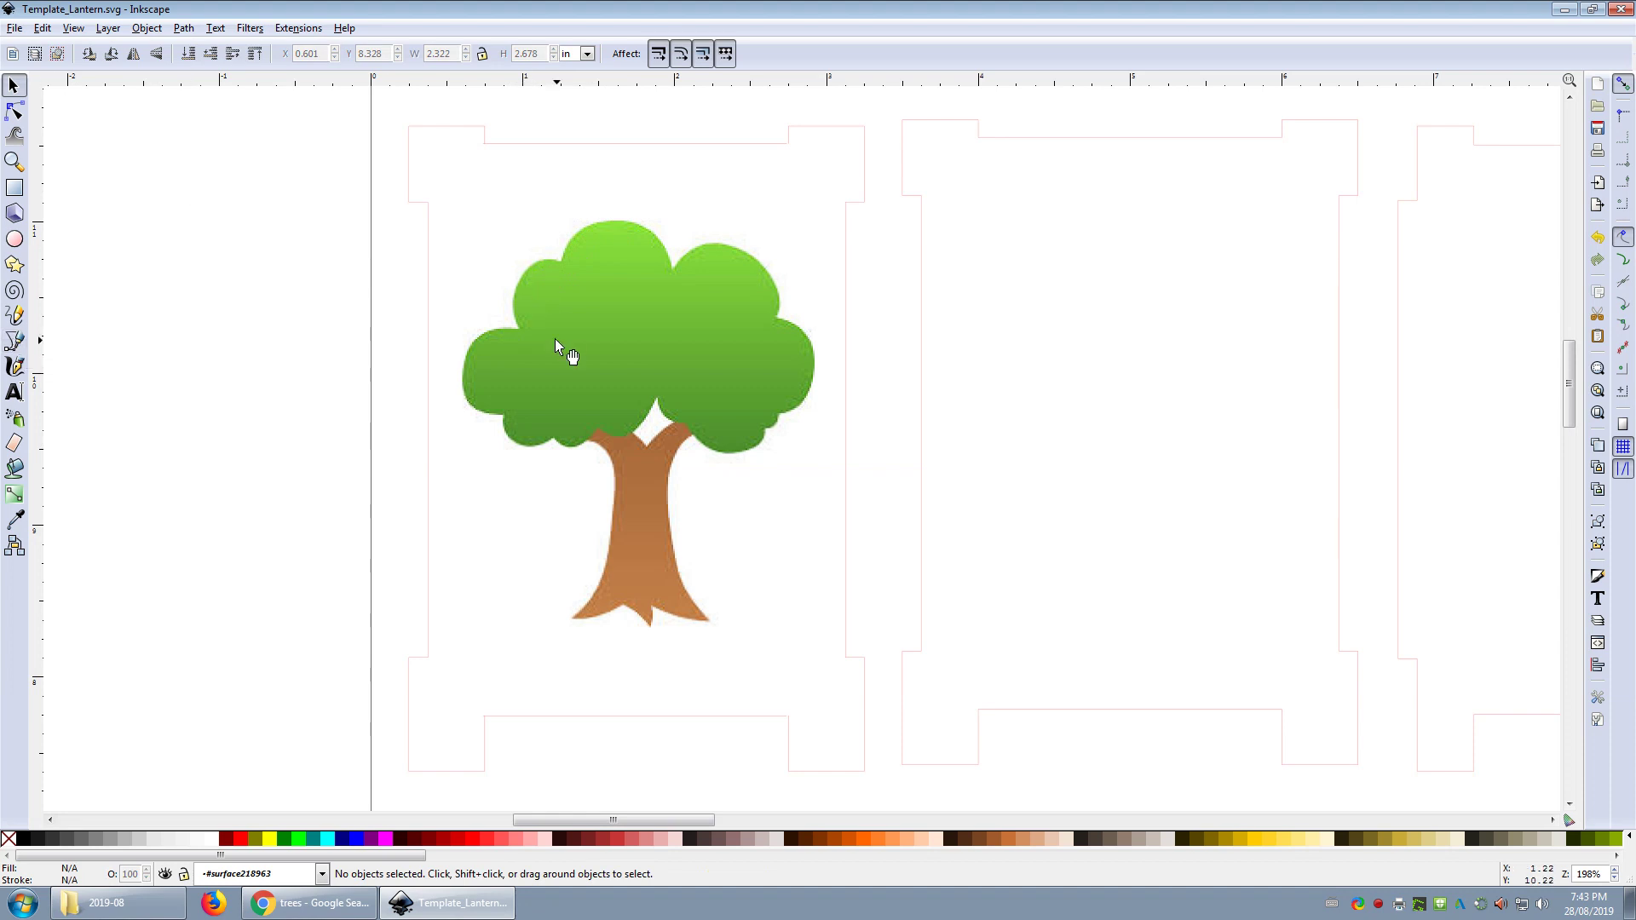
pyautogui.click(606, 353)
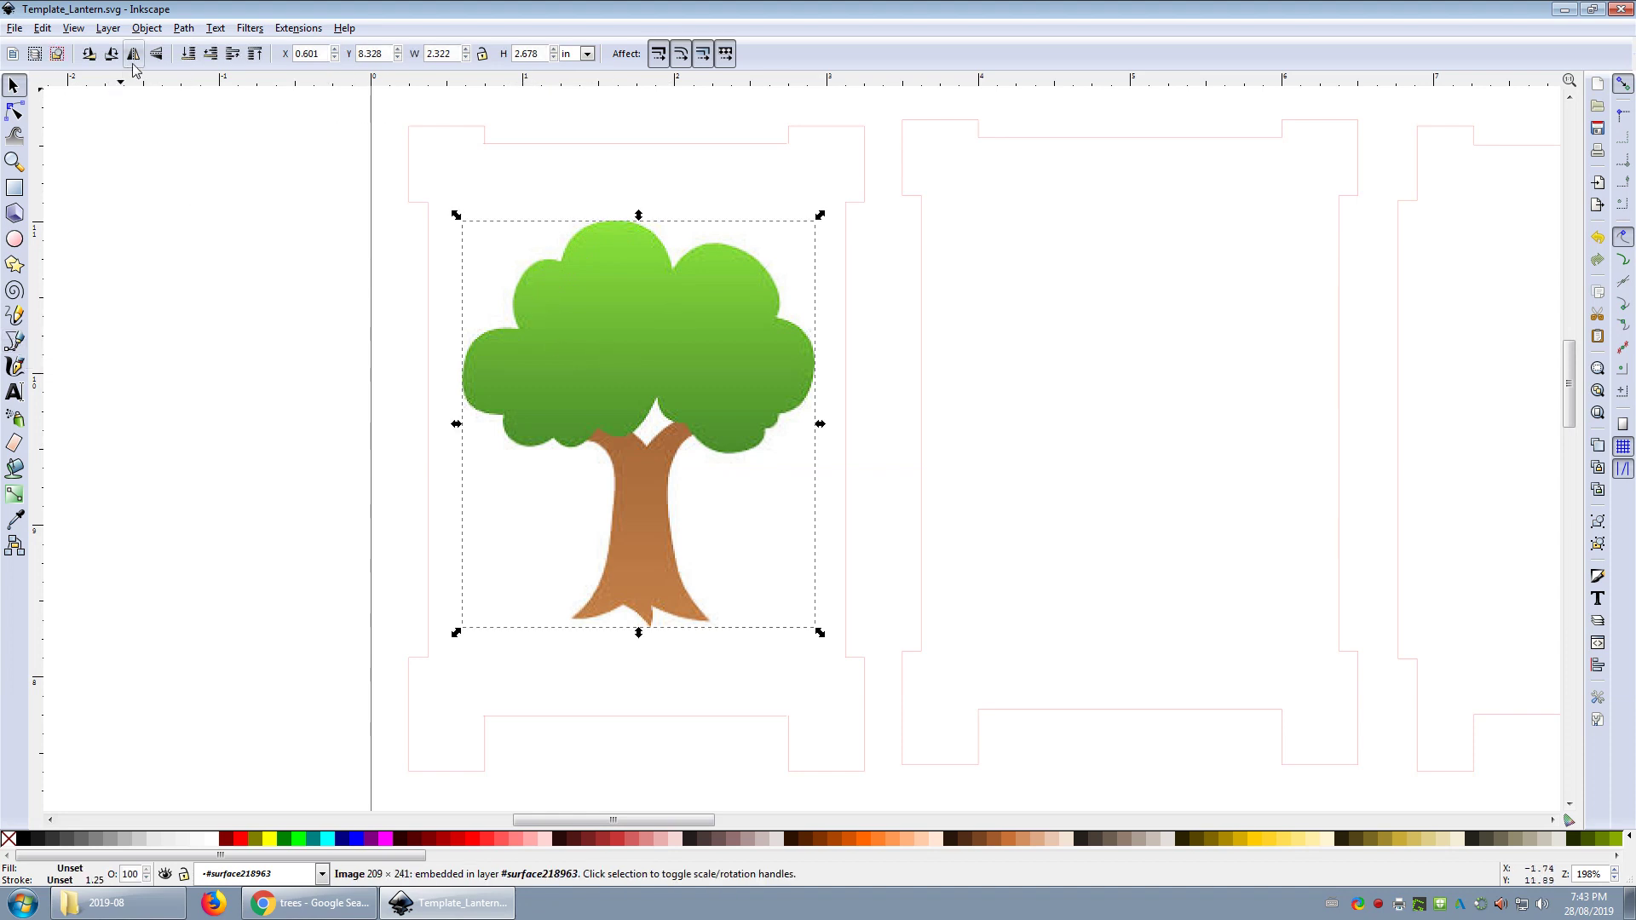
pyautogui.click(185, 29)
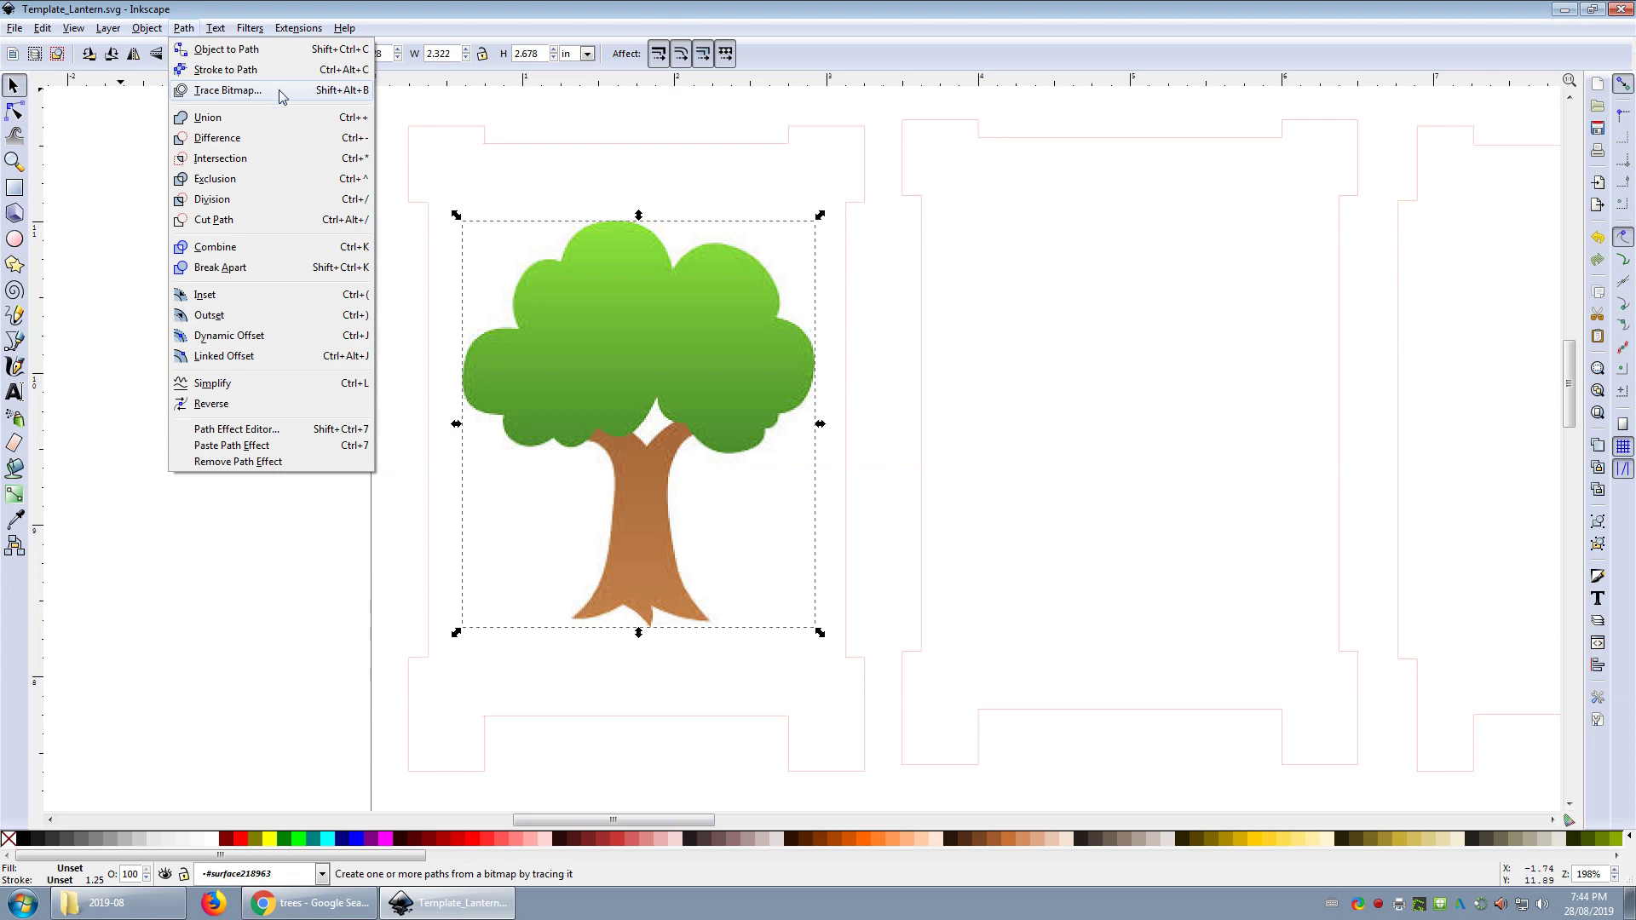
pyautogui.click(243, 93)
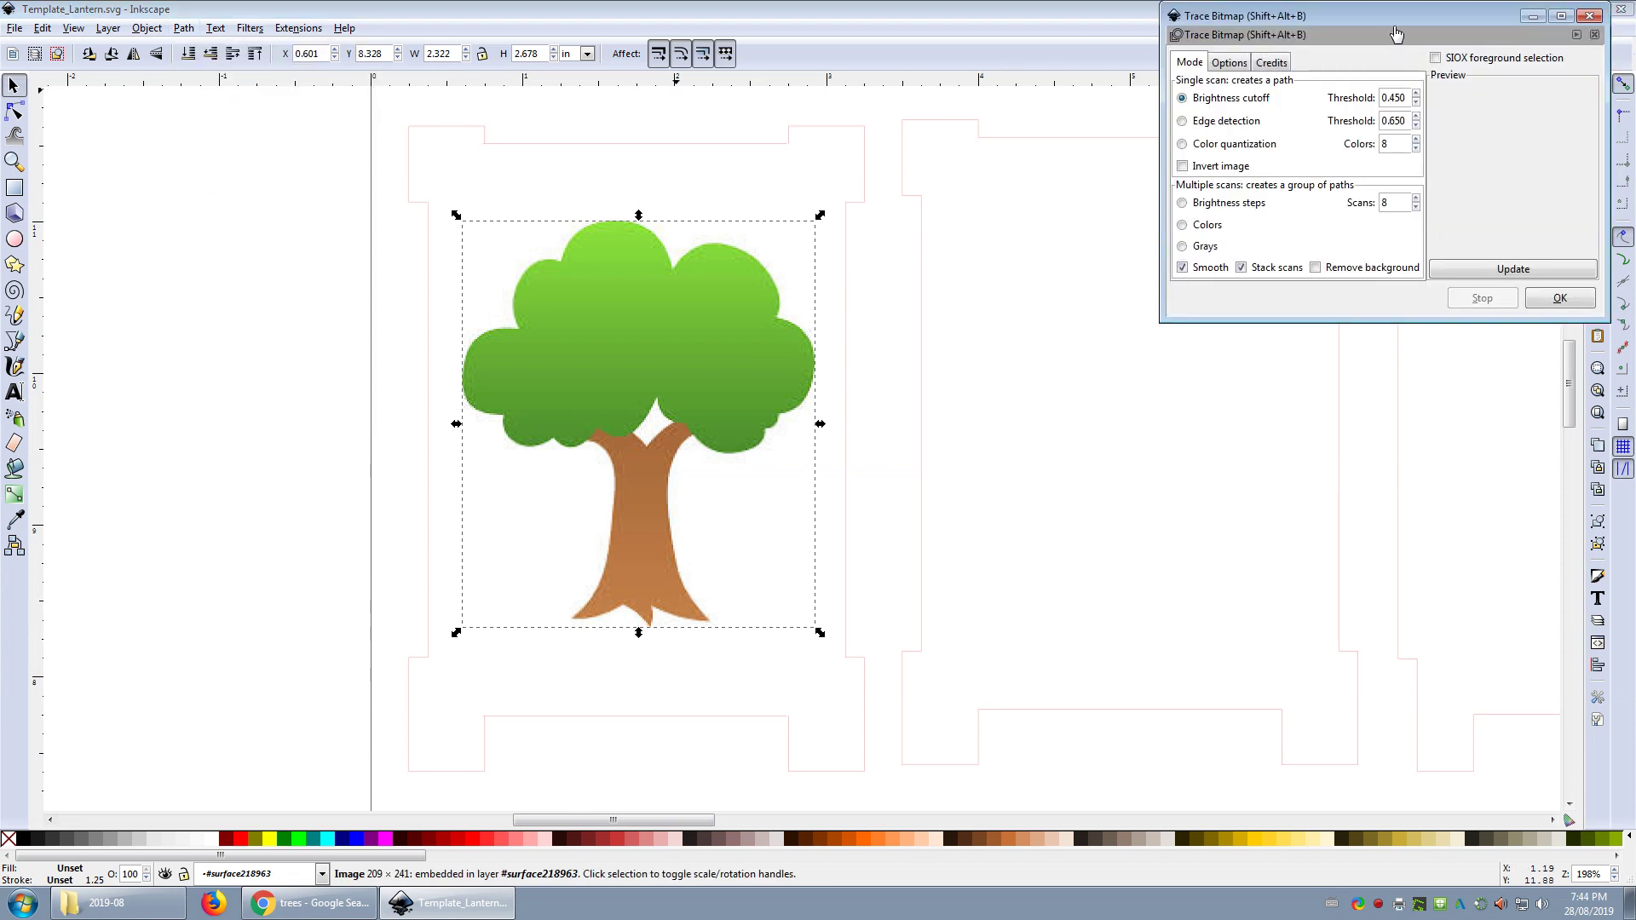
pyautogui.moveTo(1398, 15)
pyautogui.mouseDown()
pyautogui.moveTo(1384, 71)
pyautogui.moveTo(1341, 95)
pyautogui.mouseUp()
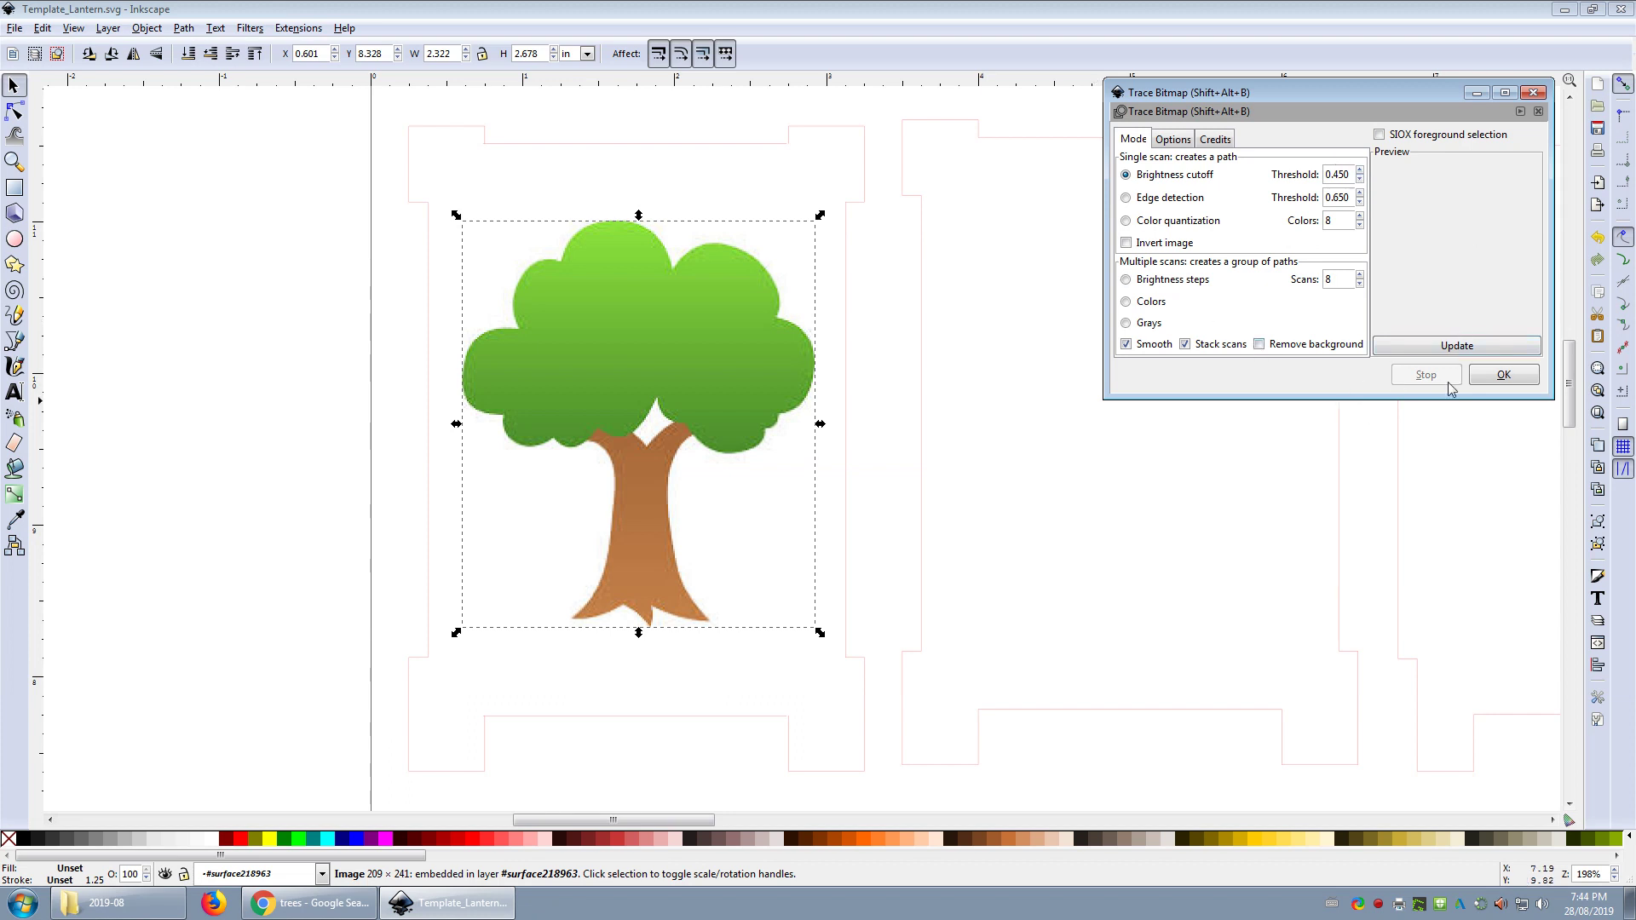
# Try a brightness cutoff trace of the tree at threshold 0.450, and delete the traced path.
pyautogui.click(1493, 383)
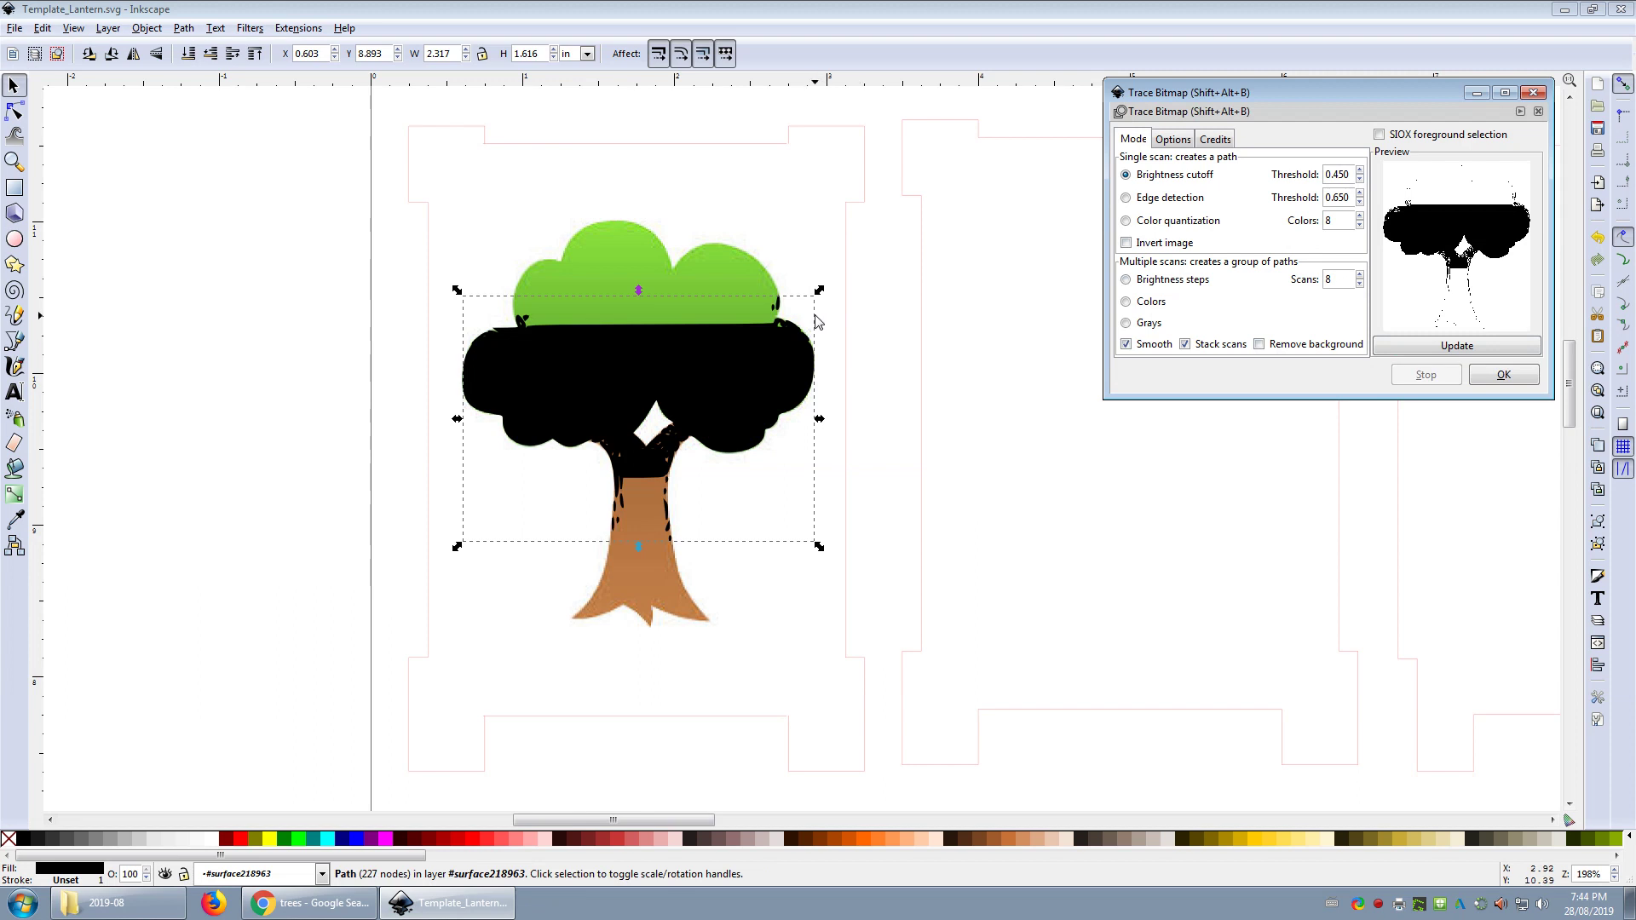
pyautogui.scroll(3, 627, 465)
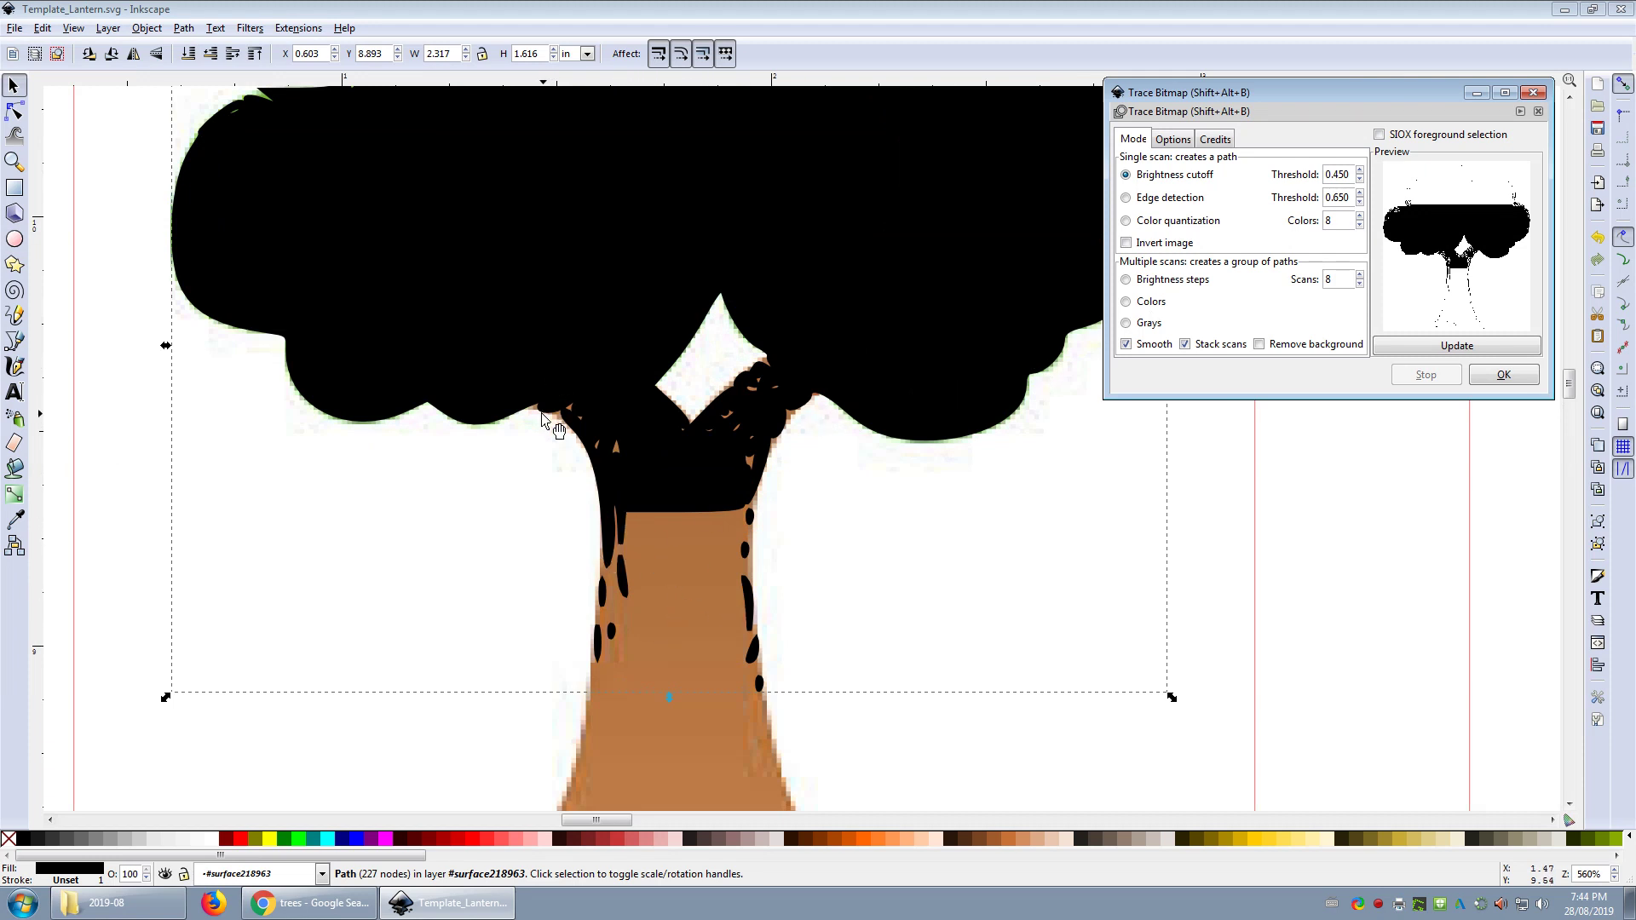
pyautogui.keyDown('ctrl'); pyautogui.scroll(-3, 550, 401); pyautogui.keyUp('ctrl')
pyautogui.moveTo(484, 402)
pyautogui.mouseDown()
pyautogui.moveTo(248, 406)
pyautogui.moveTo(193, 370)
pyautogui.mouseUp()
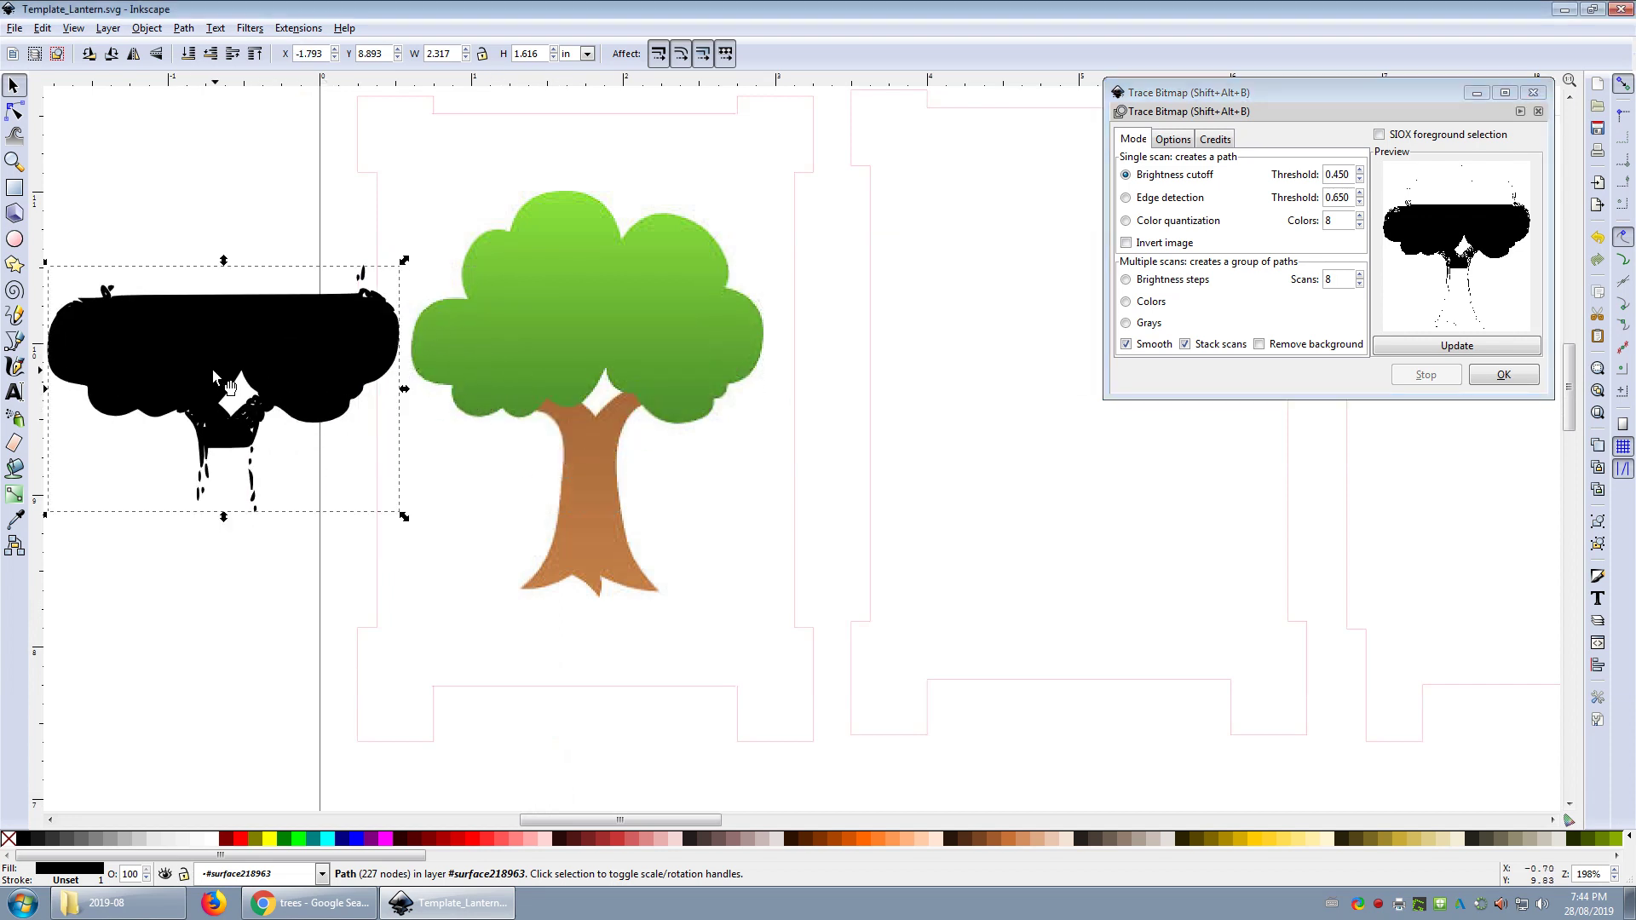
pyautogui.press('Delete')
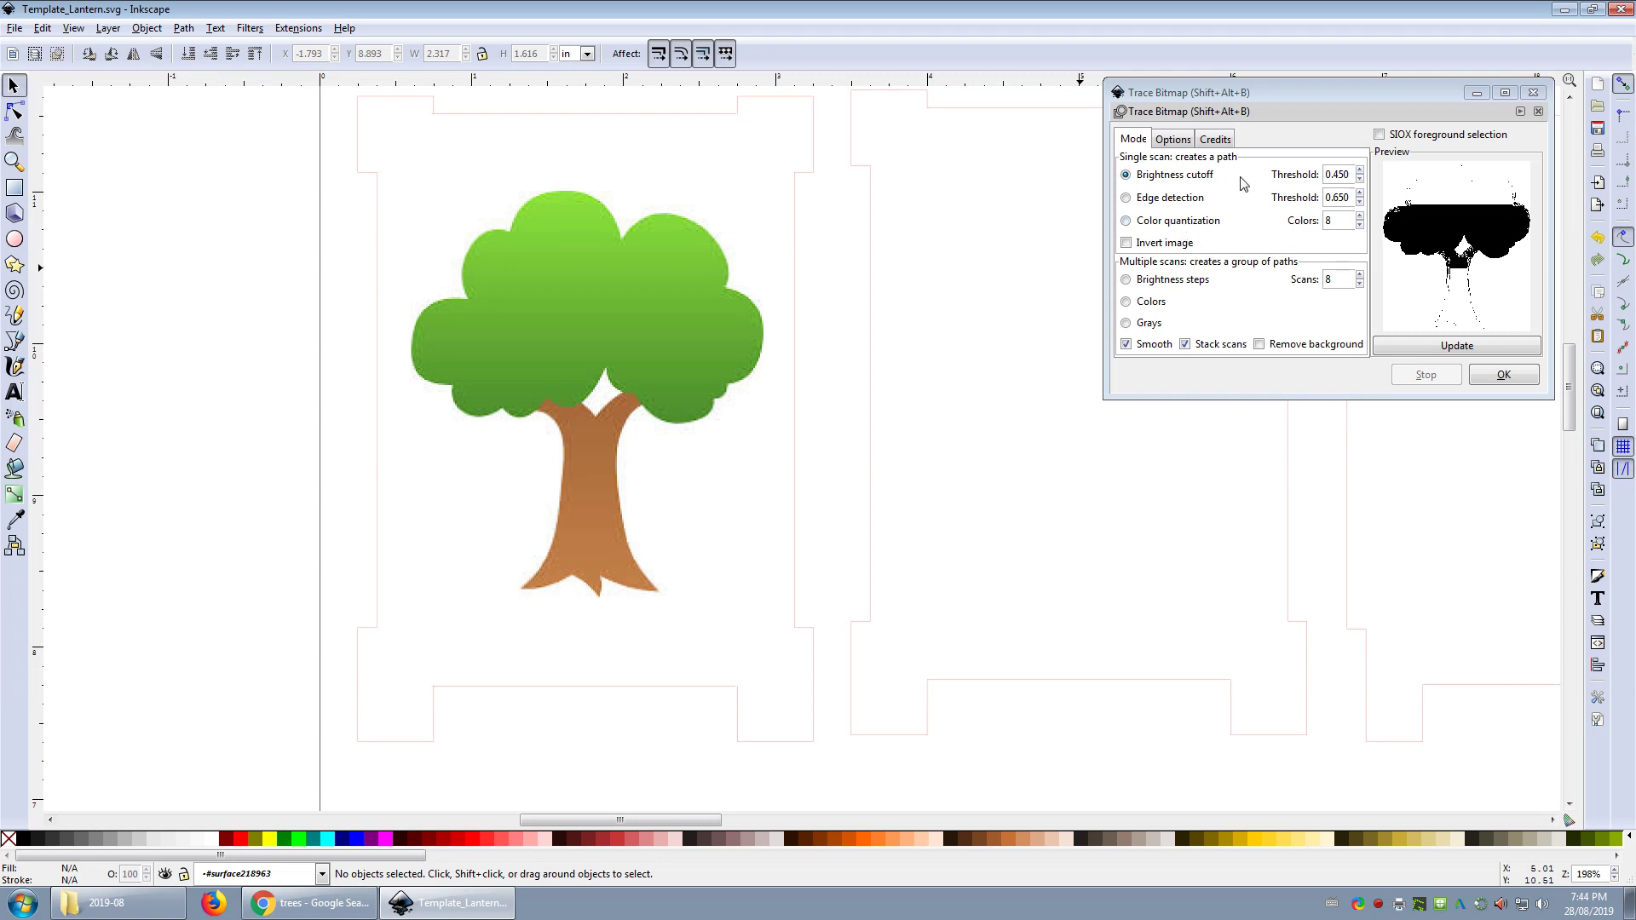
# Set the brightness cutoff threshold to 0.300 and trace the tree image.
pyautogui.click(1349, 176)
pyautogui.press('BackSpace')
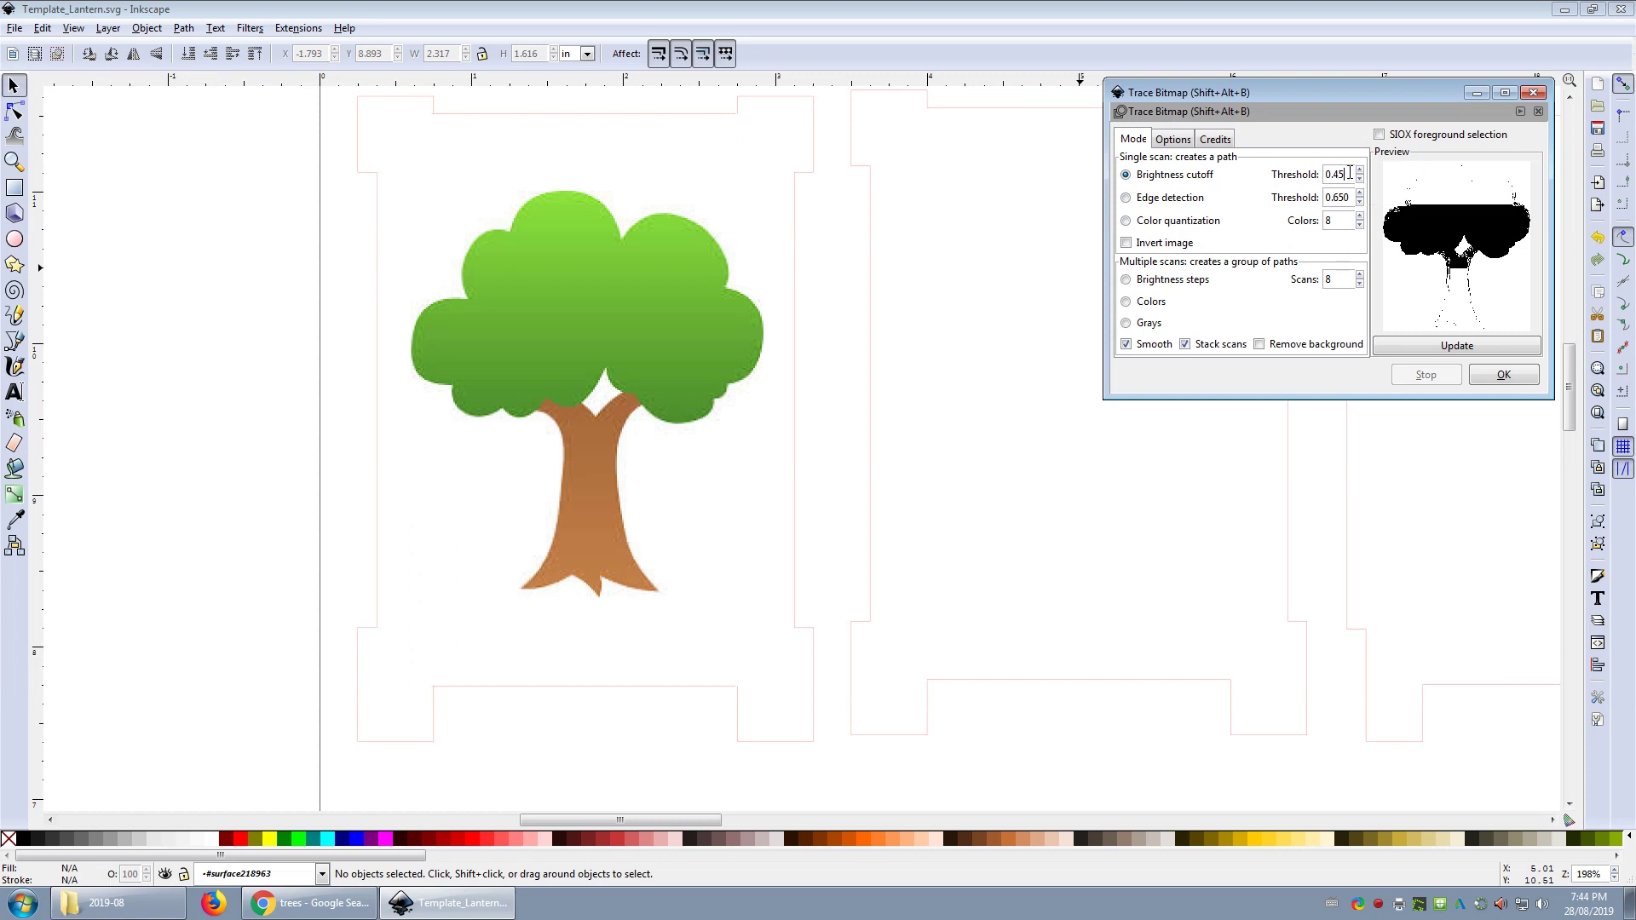
pyautogui.press('BackSpace')
pyautogui.press('BackSpace')
pyautogui.click(1503, 375)
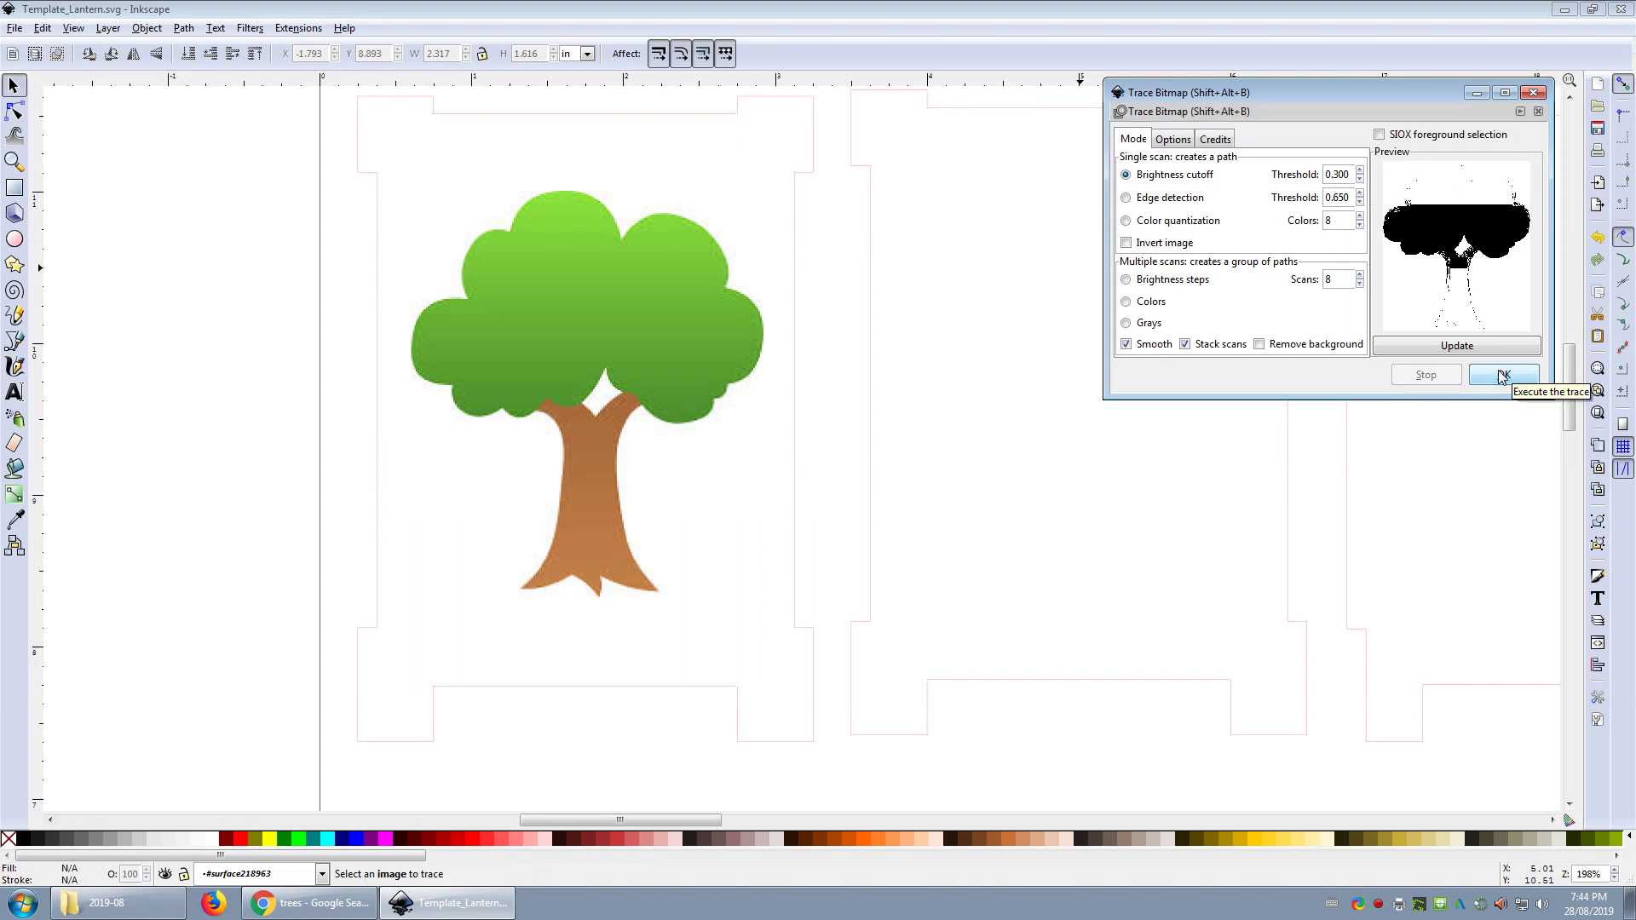
pyautogui.click(633, 335)
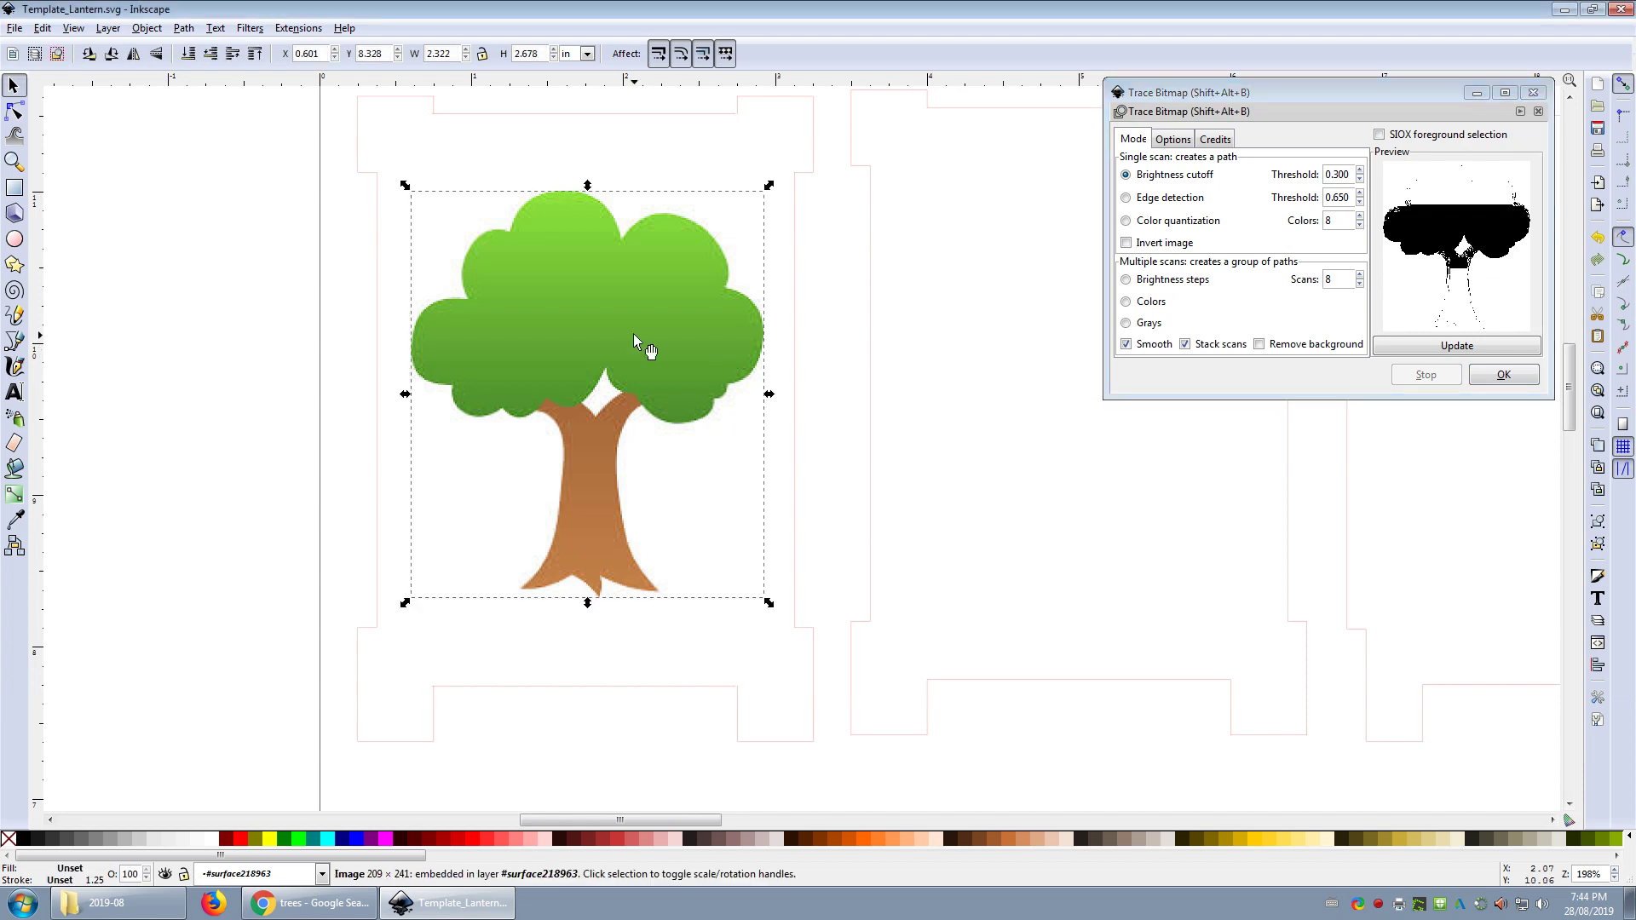
pyautogui.click(1487, 375)
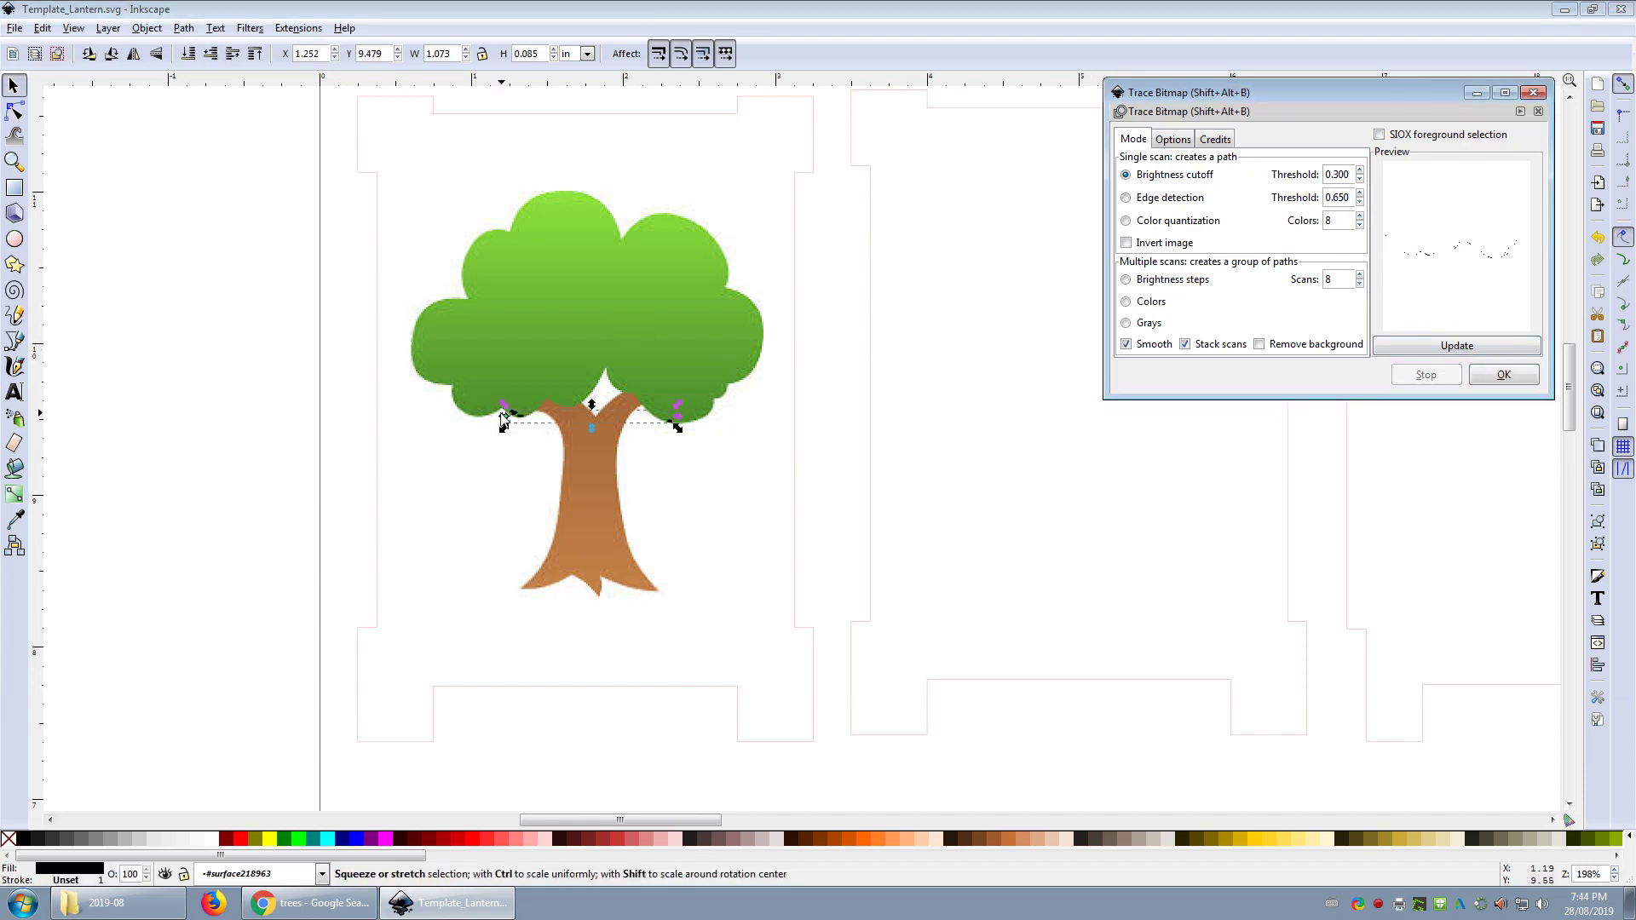
# Examine the traced path pieces along the underside of the canopy against the tree image's pixels.
pyautogui.scroll(3, 511, 423)
pyautogui.scroll(1, 626, 430)
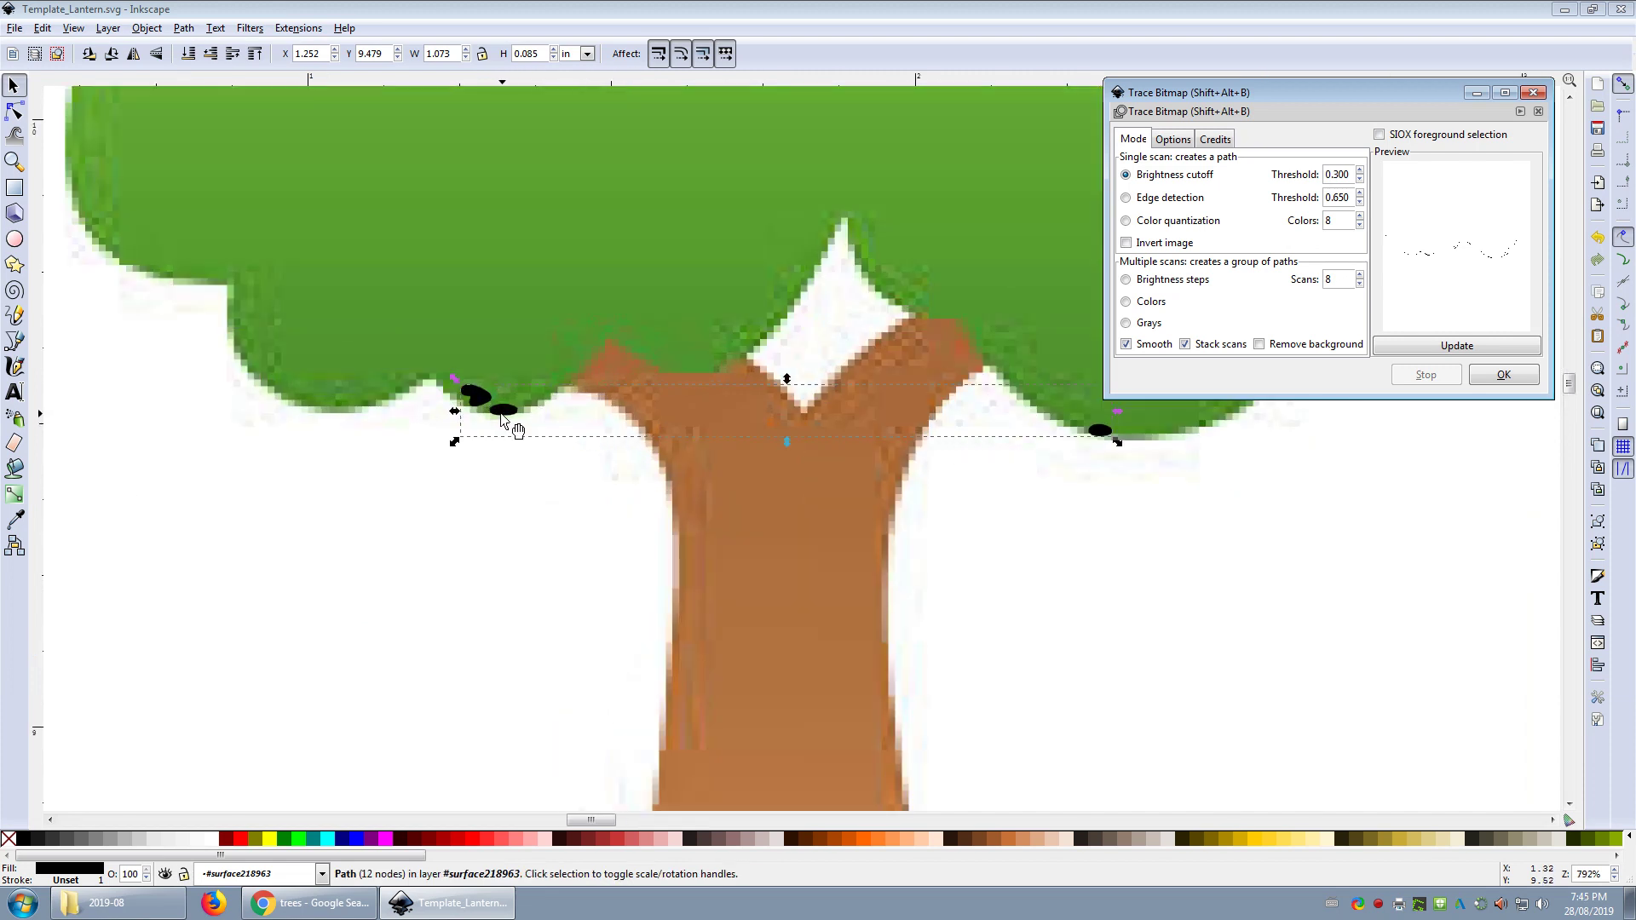
pyautogui.scroll(4, 515, 427)
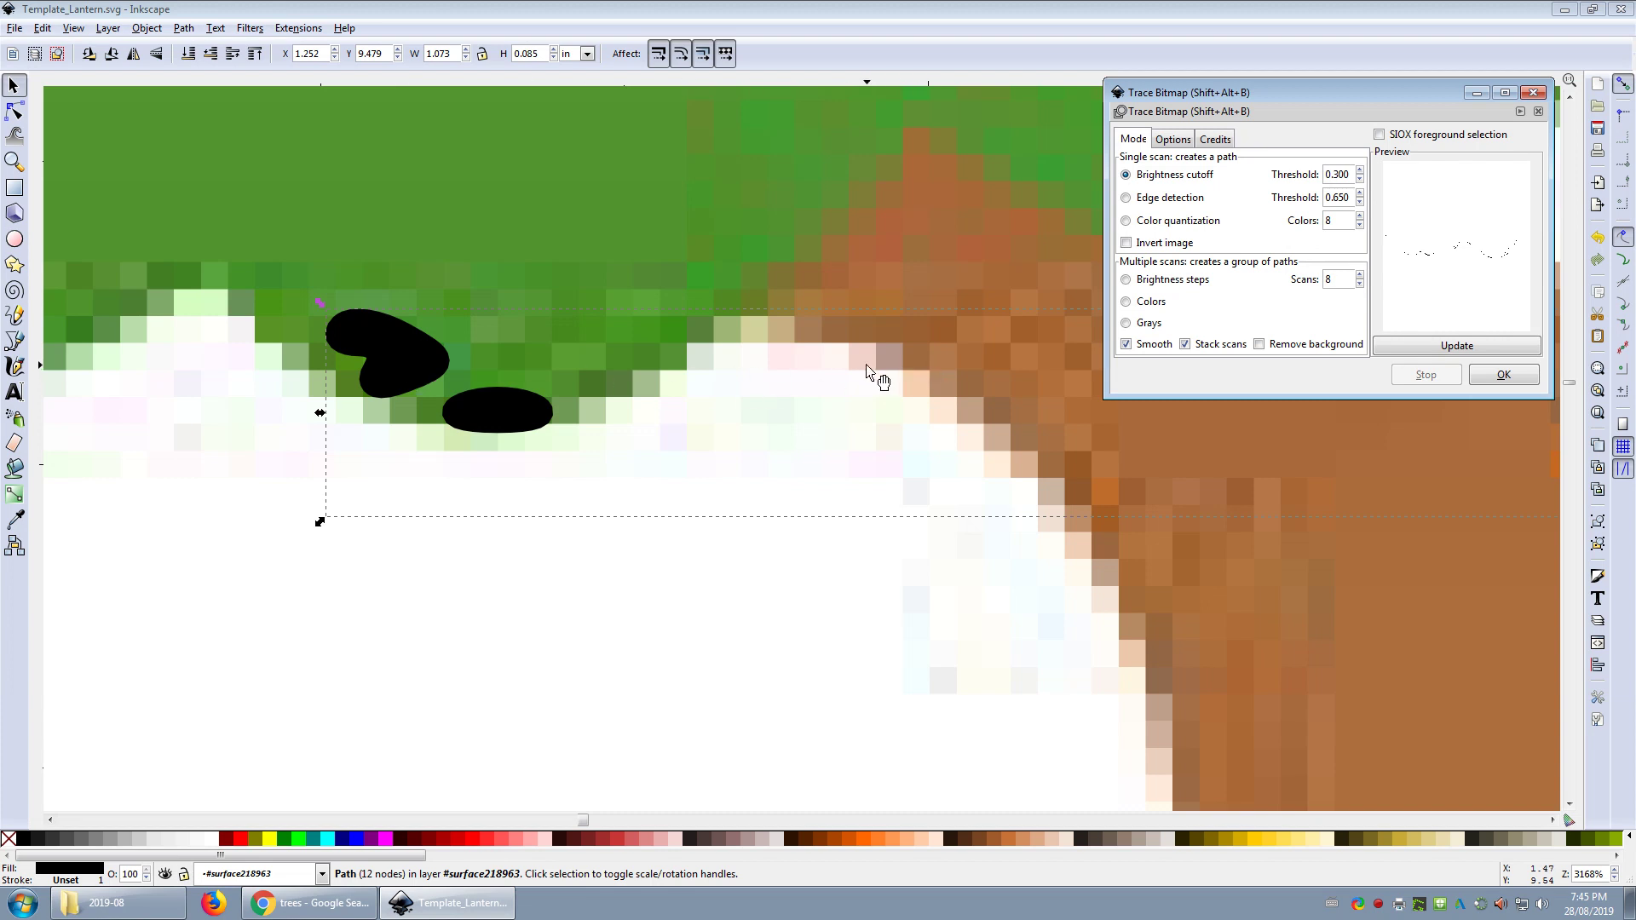
pyautogui.scroll(-1, 785, 384)
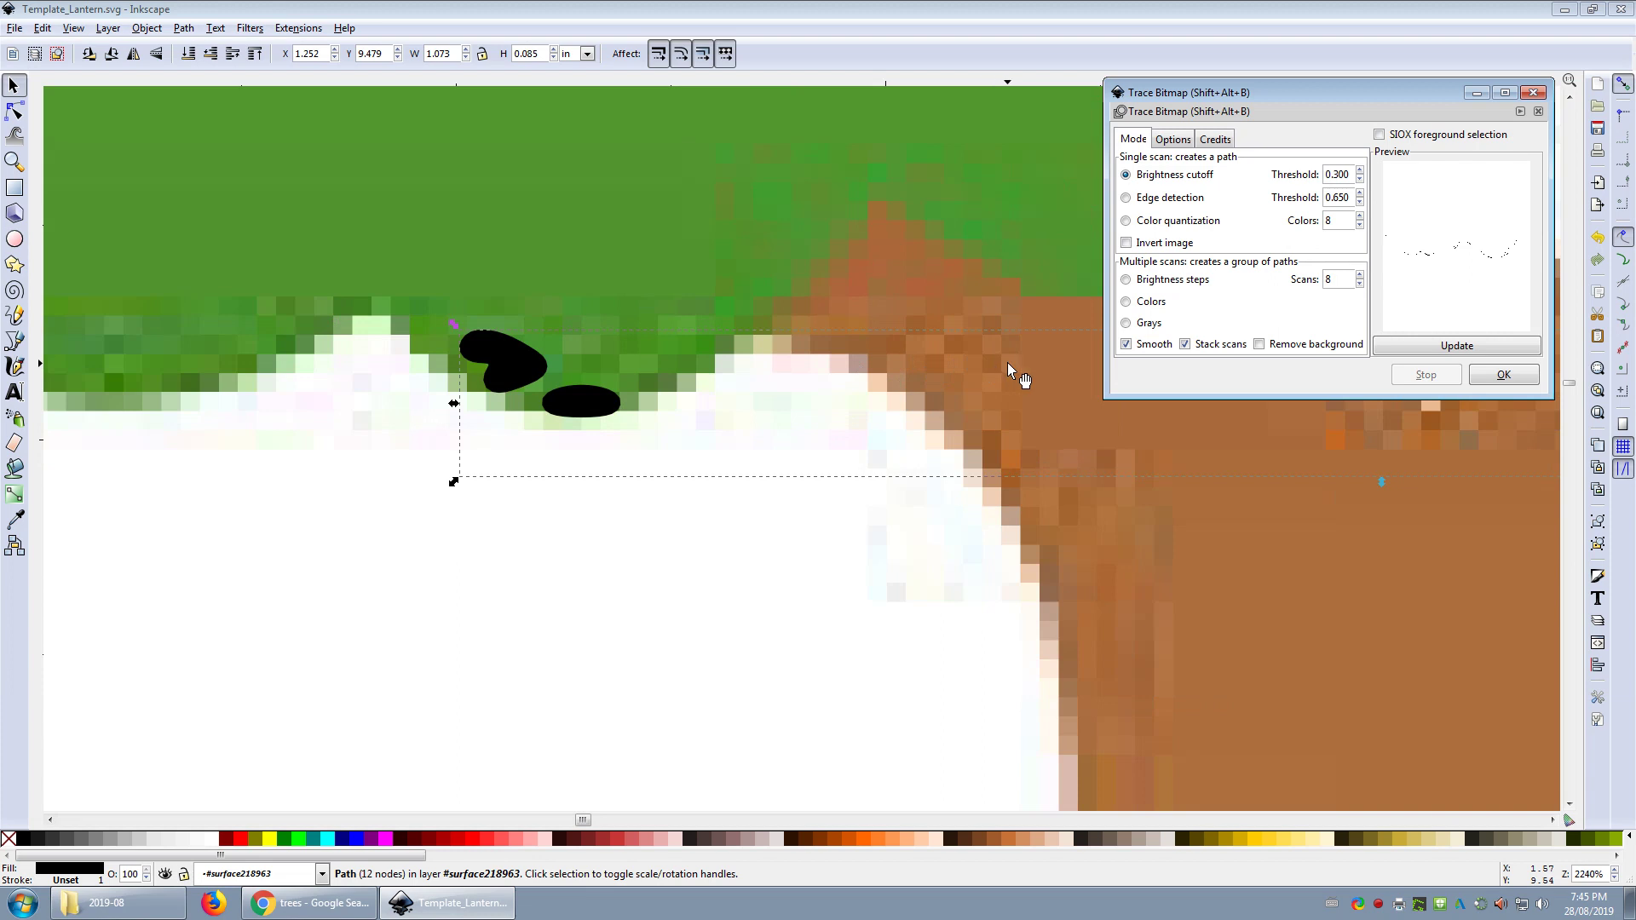
pyautogui.scroll(-3, 807, 441)
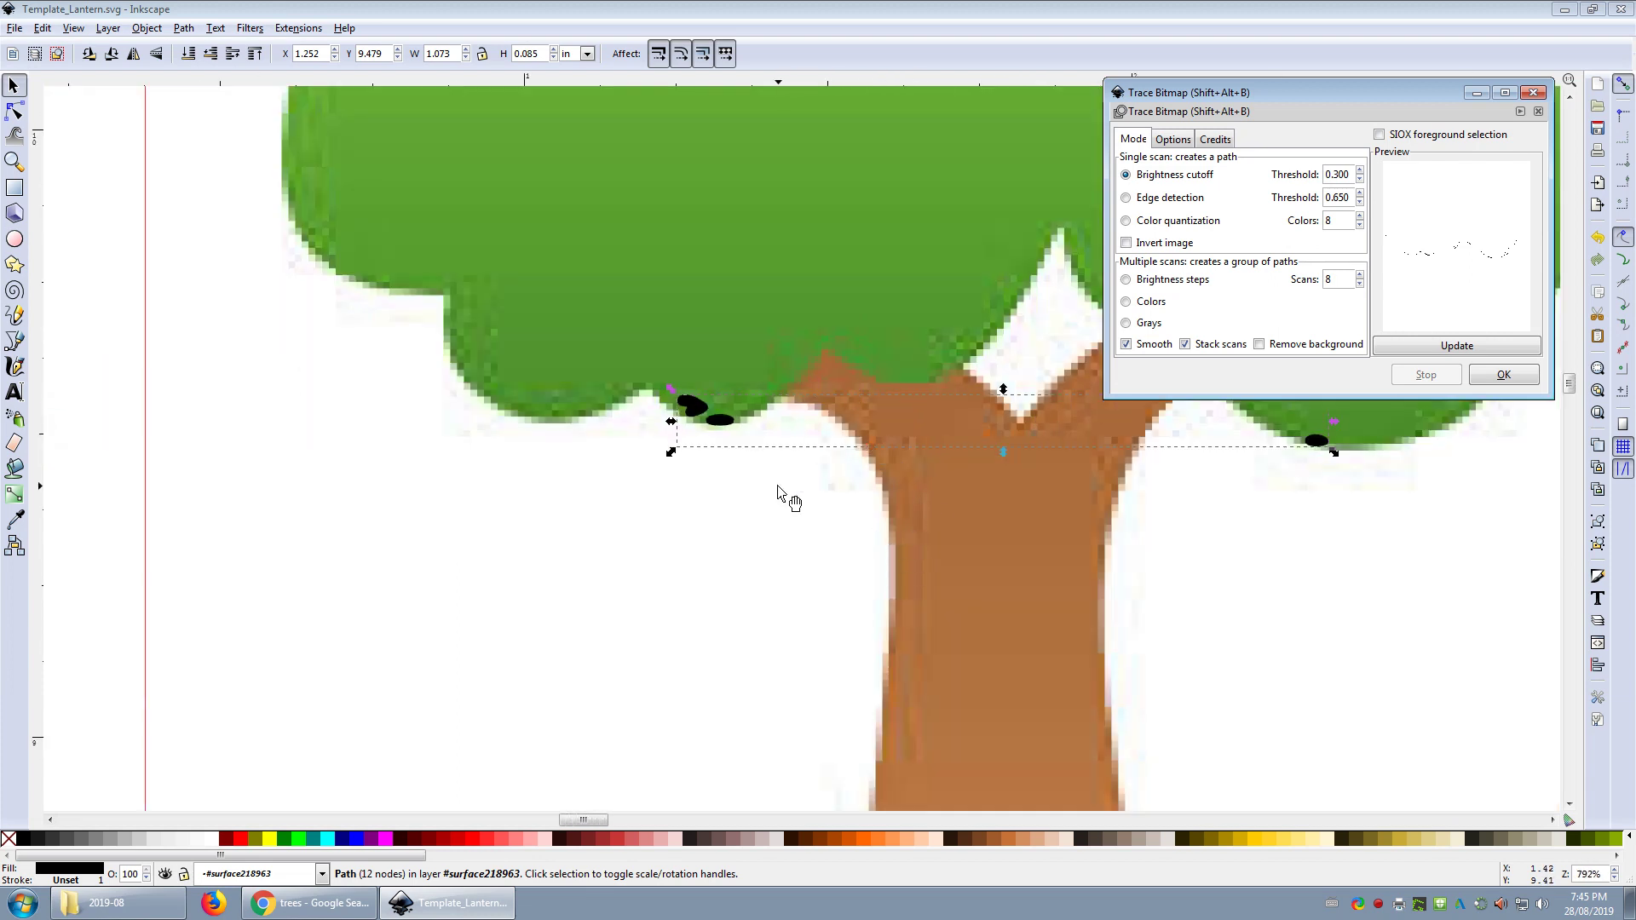
pyautogui.scroll(-5, 780, 491)
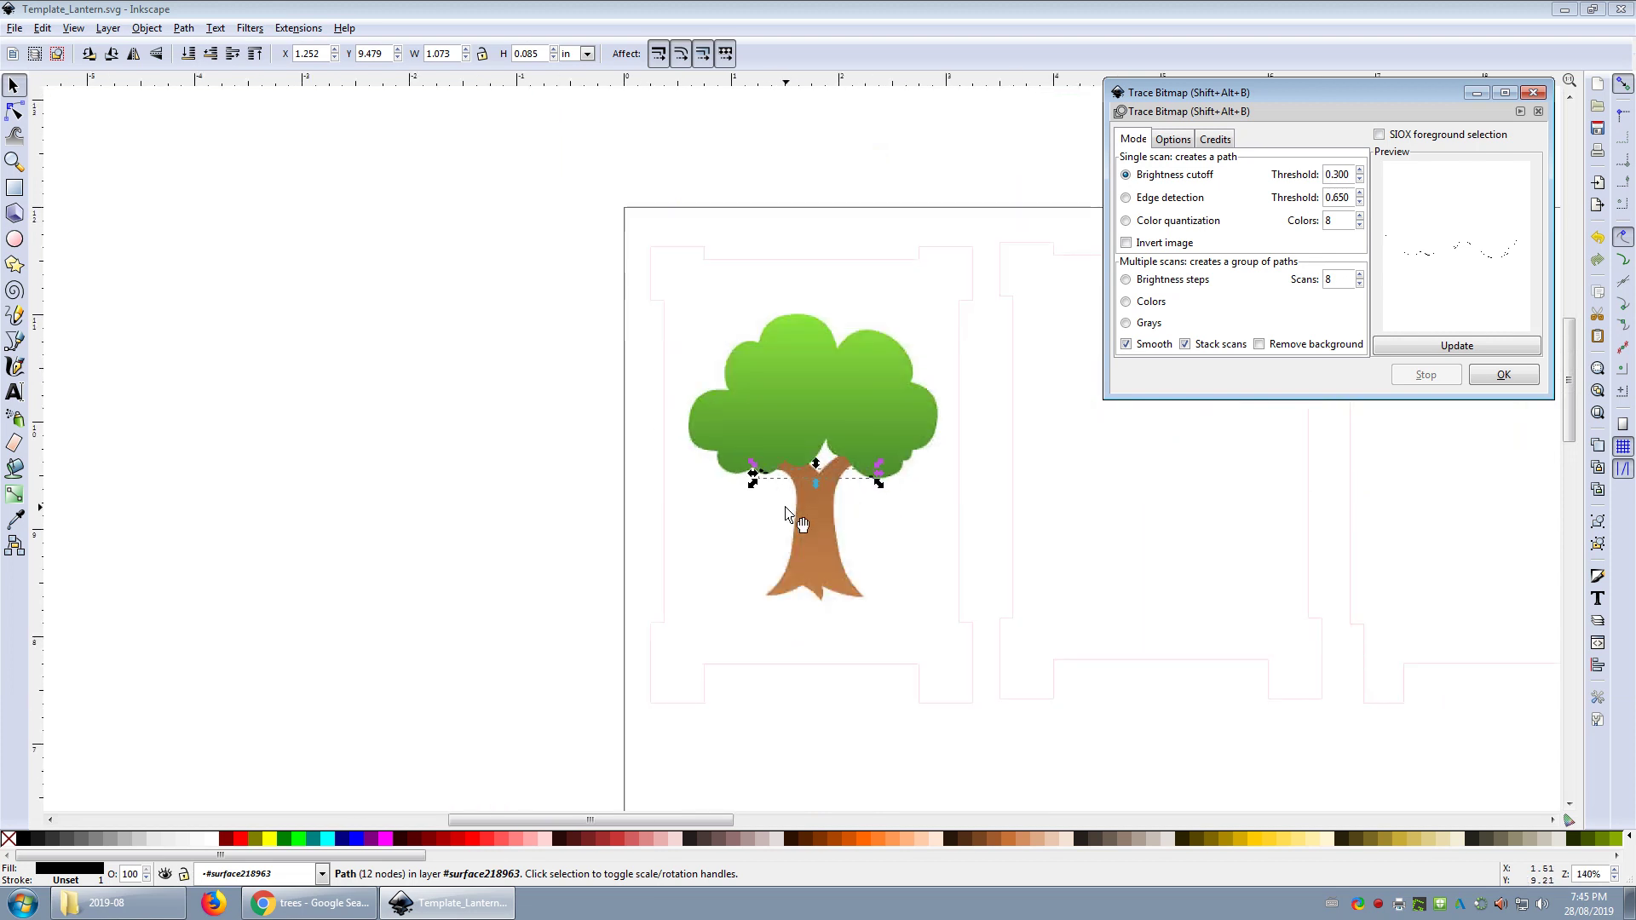
pyautogui.scroll(-2, 798, 522)
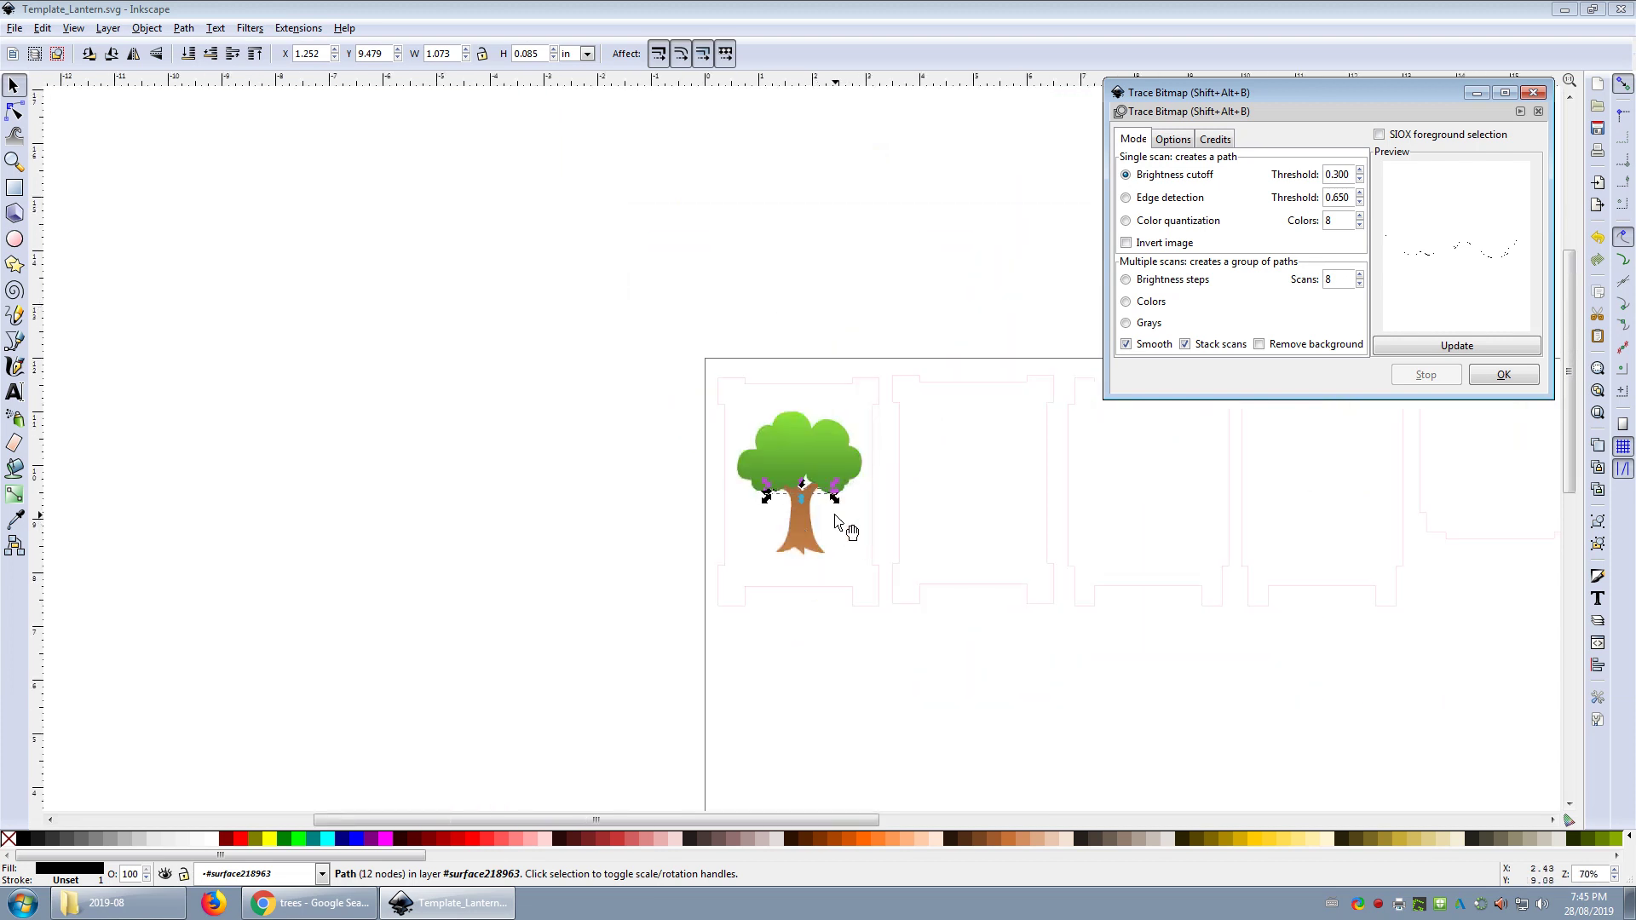
pyautogui.scroll(7, 792, 498)
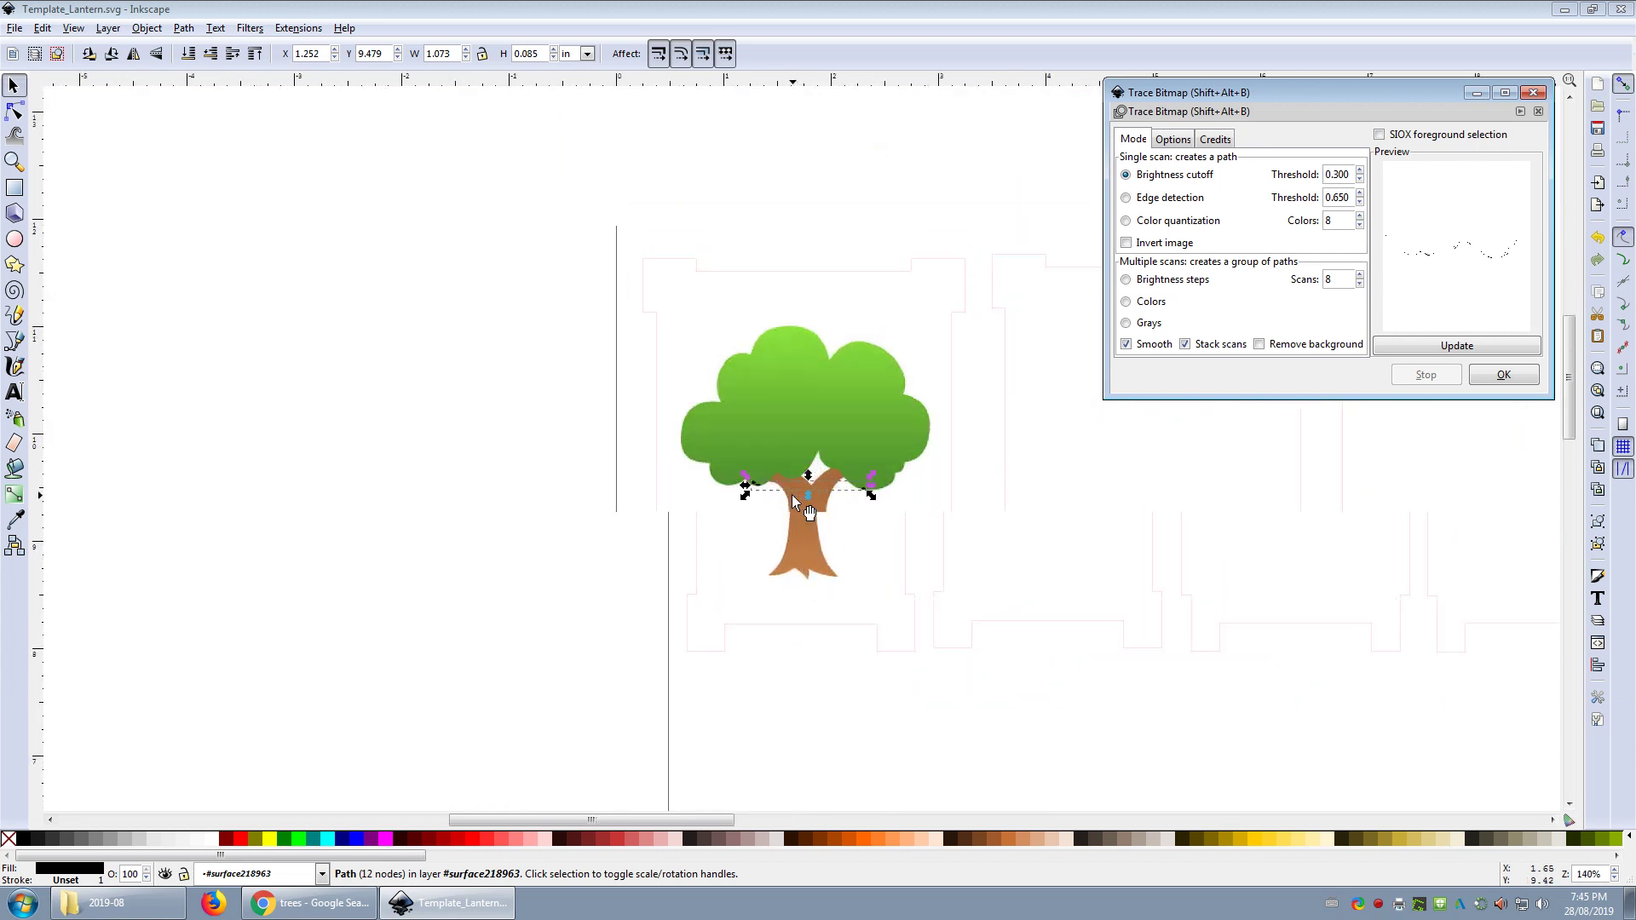
pyautogui.scroll(5, 764, 505)
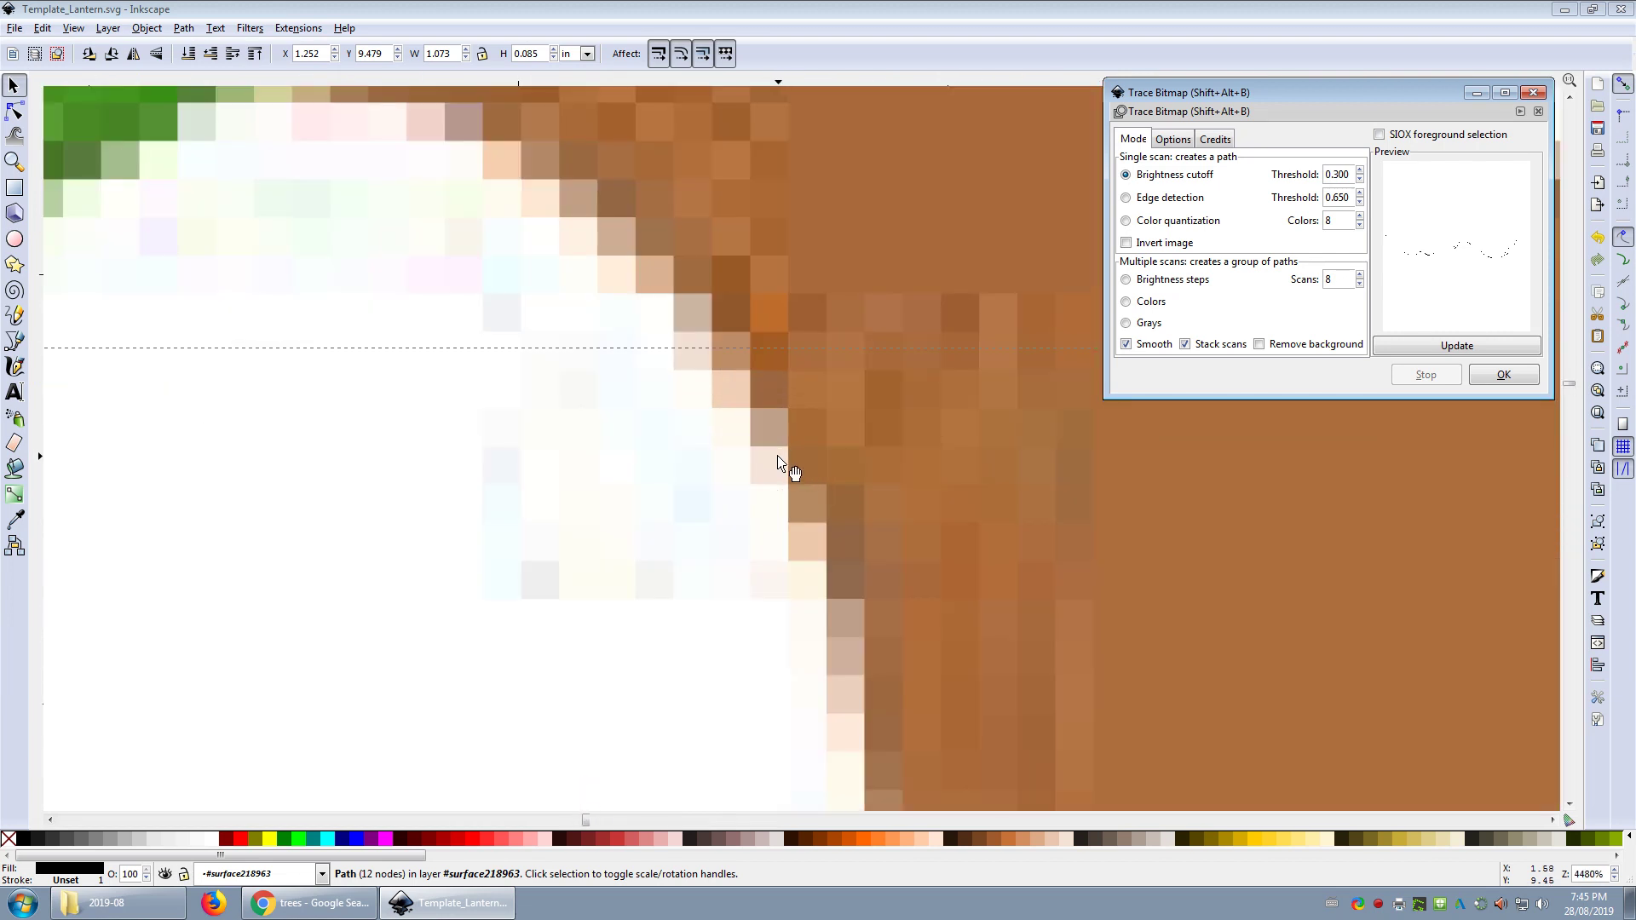
pyautogui.scroll(-3, 827, 511)
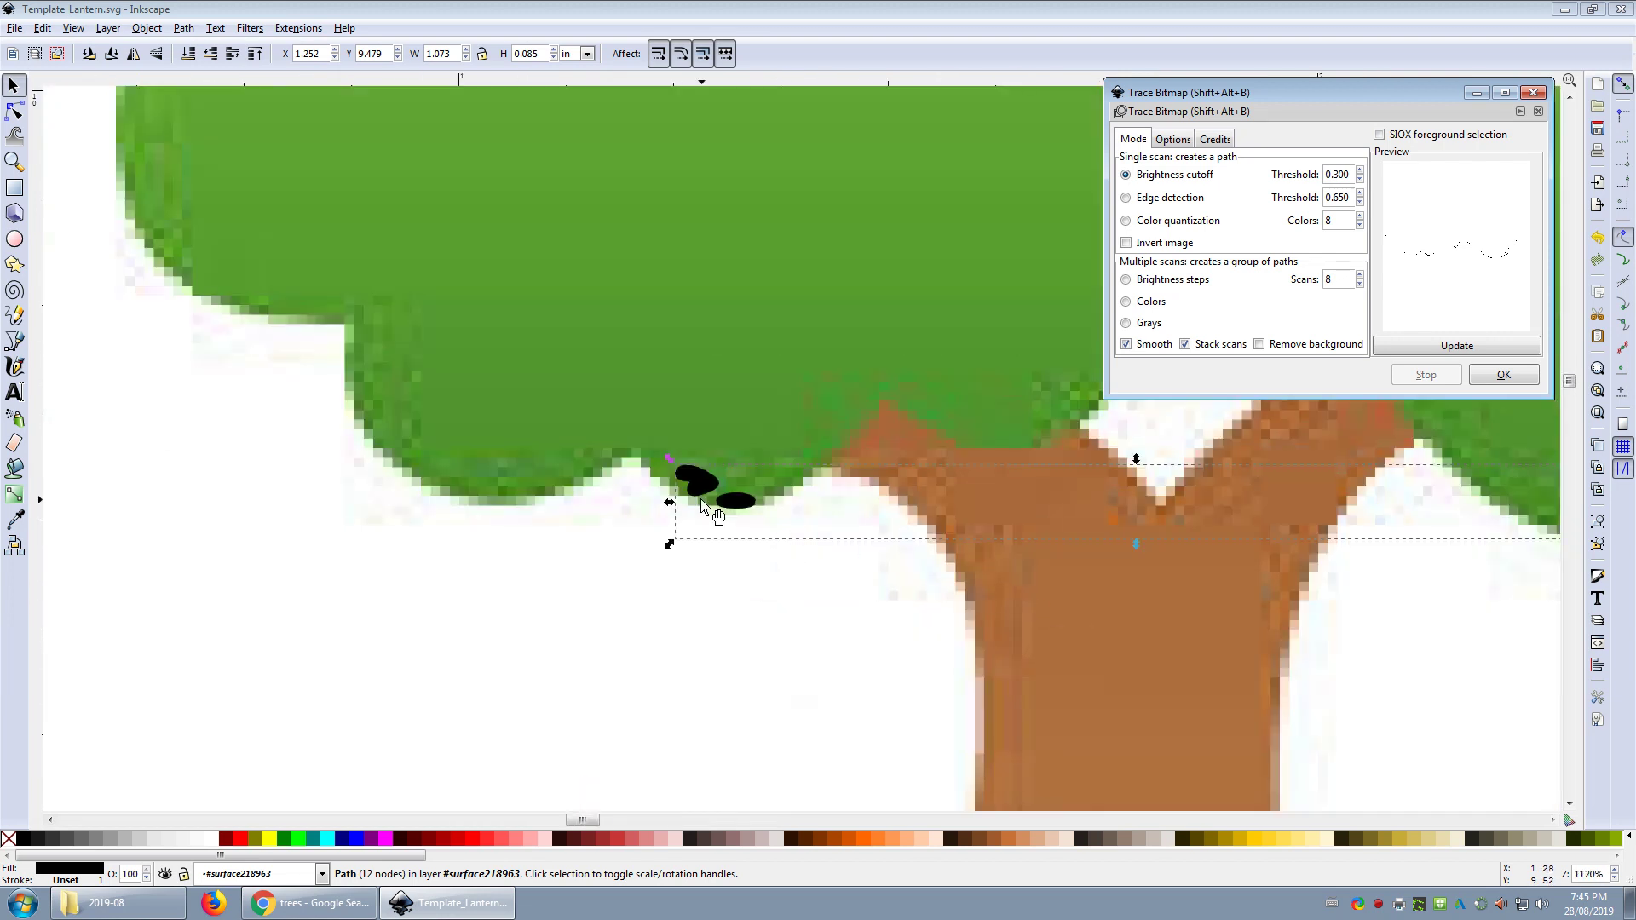
pyautogui.scroll(3, 707, 508)
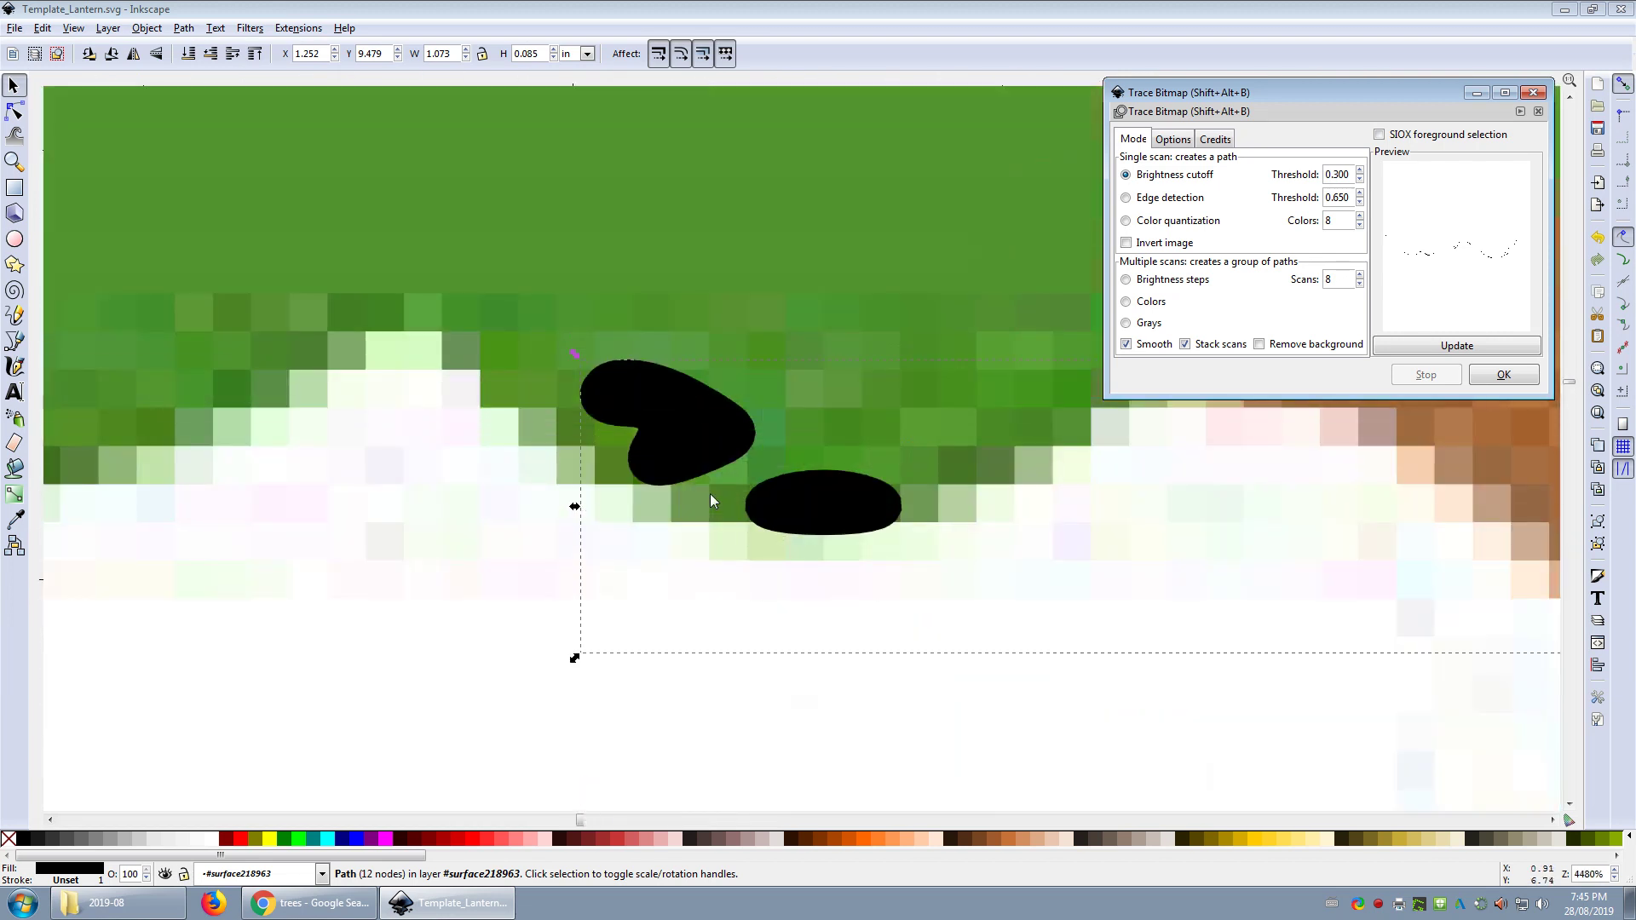
# Open the traced path for node editing and fill it with yellow.
pyautogui.doubleClick(687, 441)
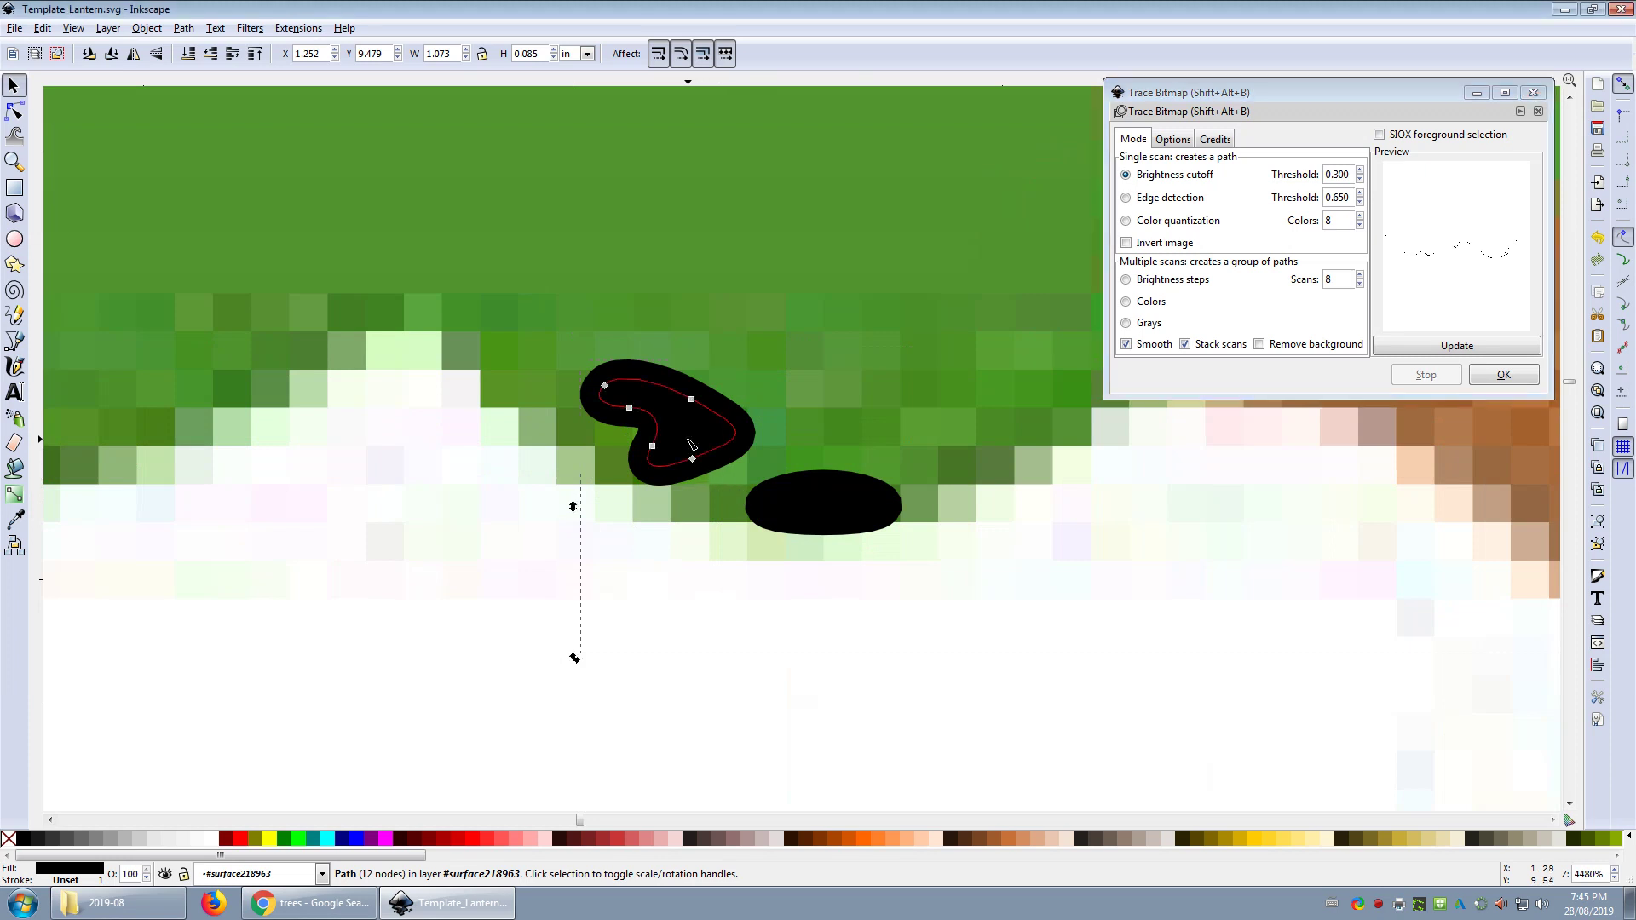
pyautogui.doubleClick(630, 407)
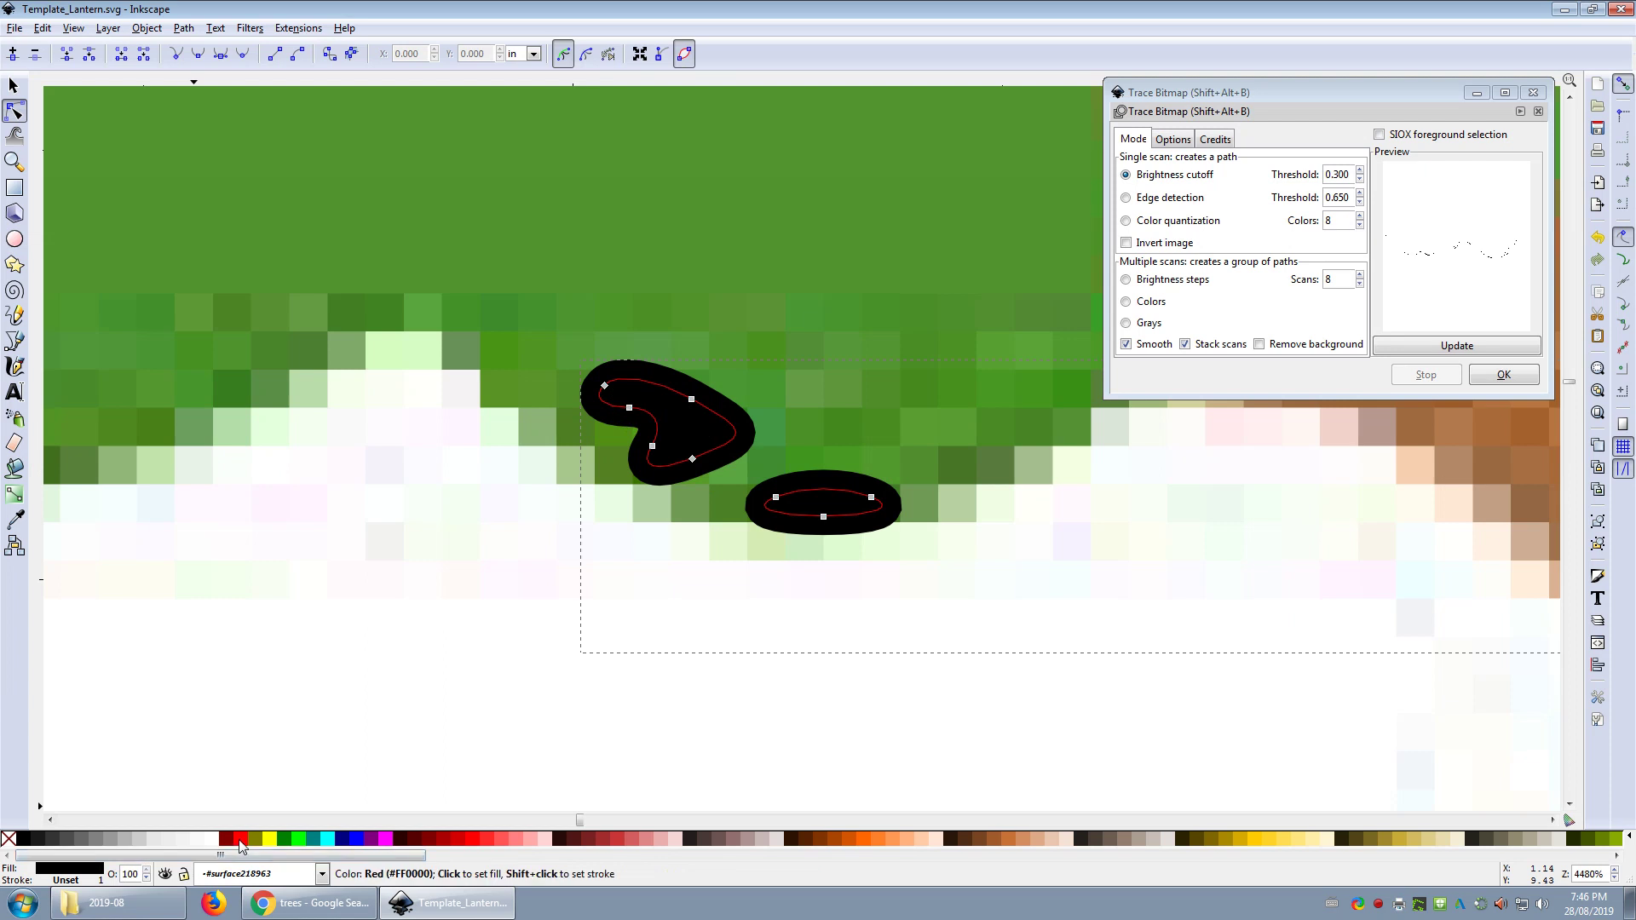
pyautogui.click(269, 840)
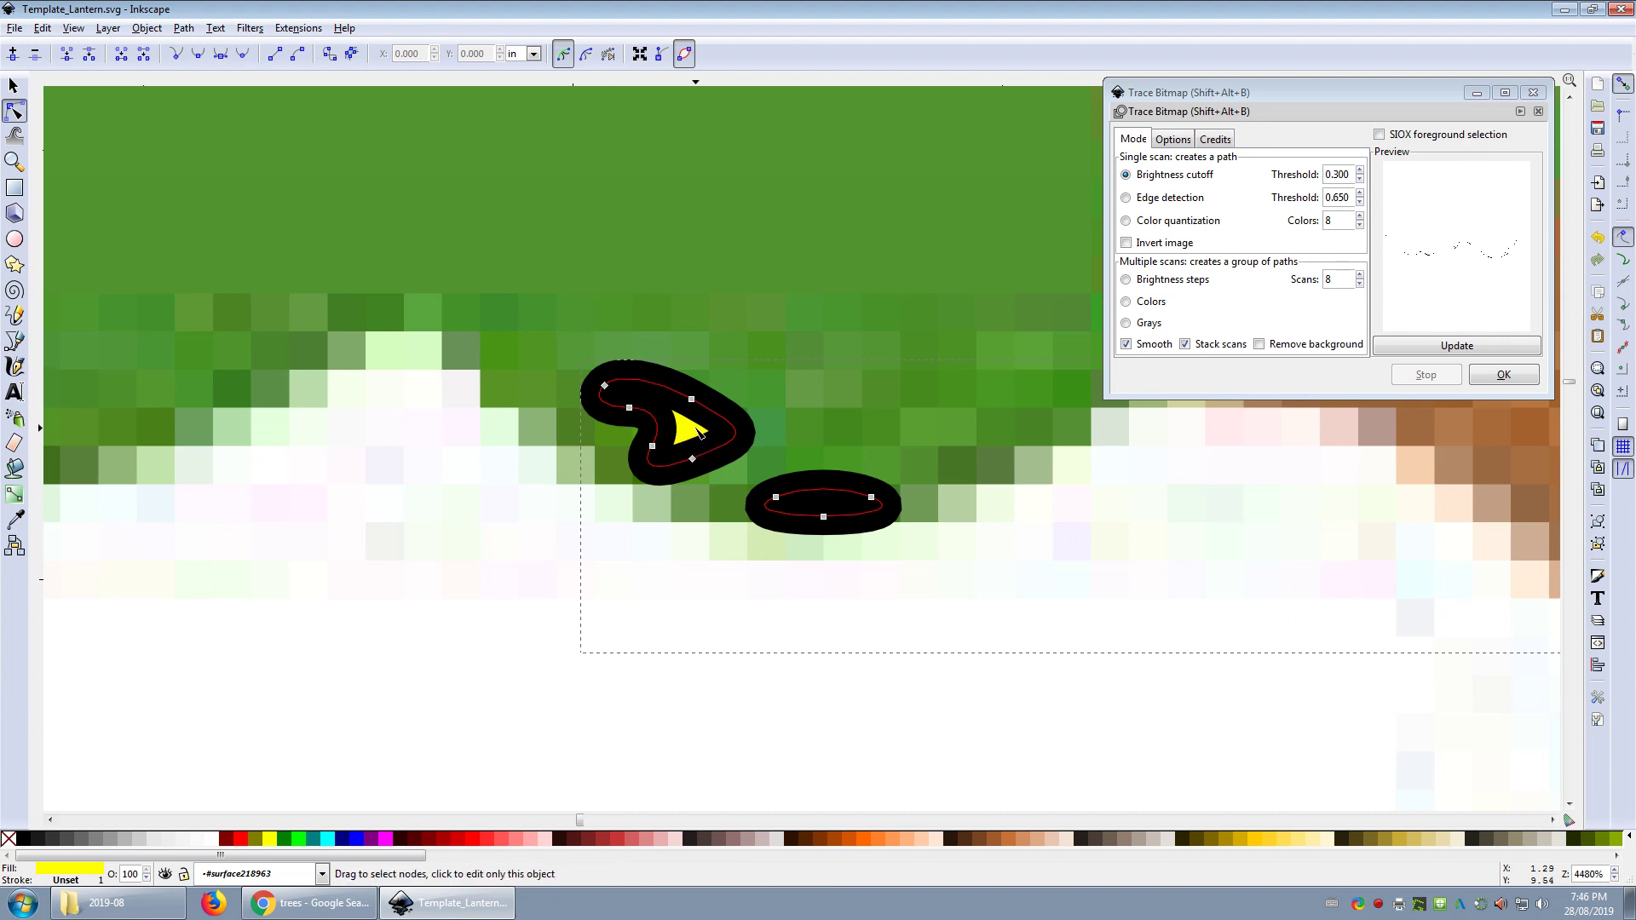
pyautogui.scroll(-5, 552, 610)
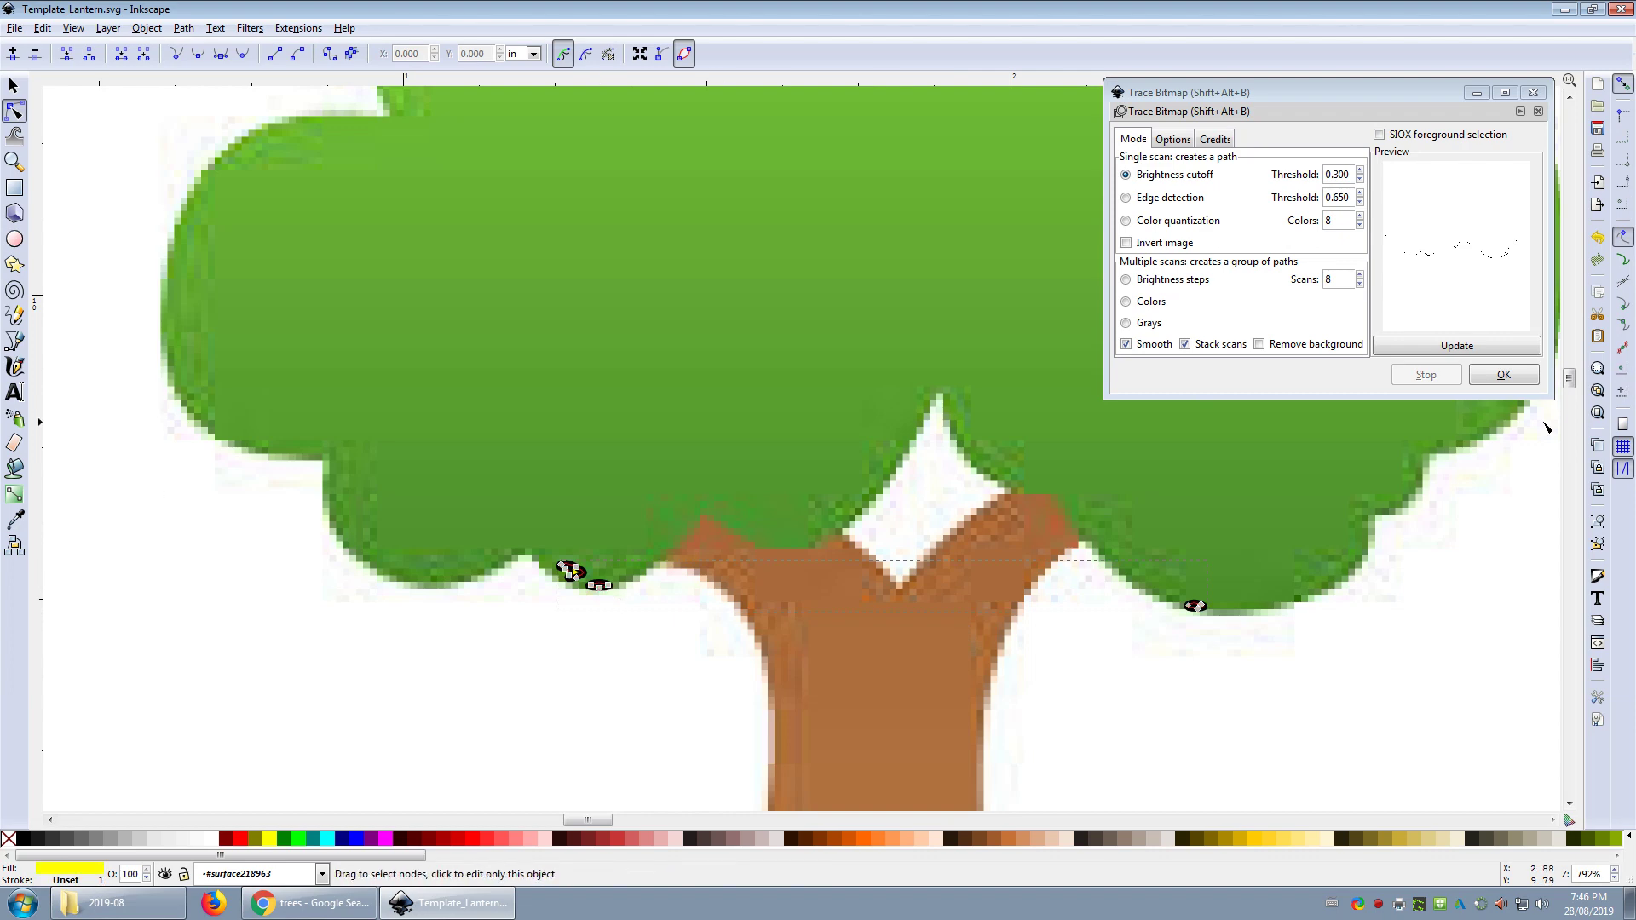
# Return to the Selector tool and delete the traced path along the canopy's underside.
pyautogui.click(1507, 378)
pyautogui.click(75, 29)
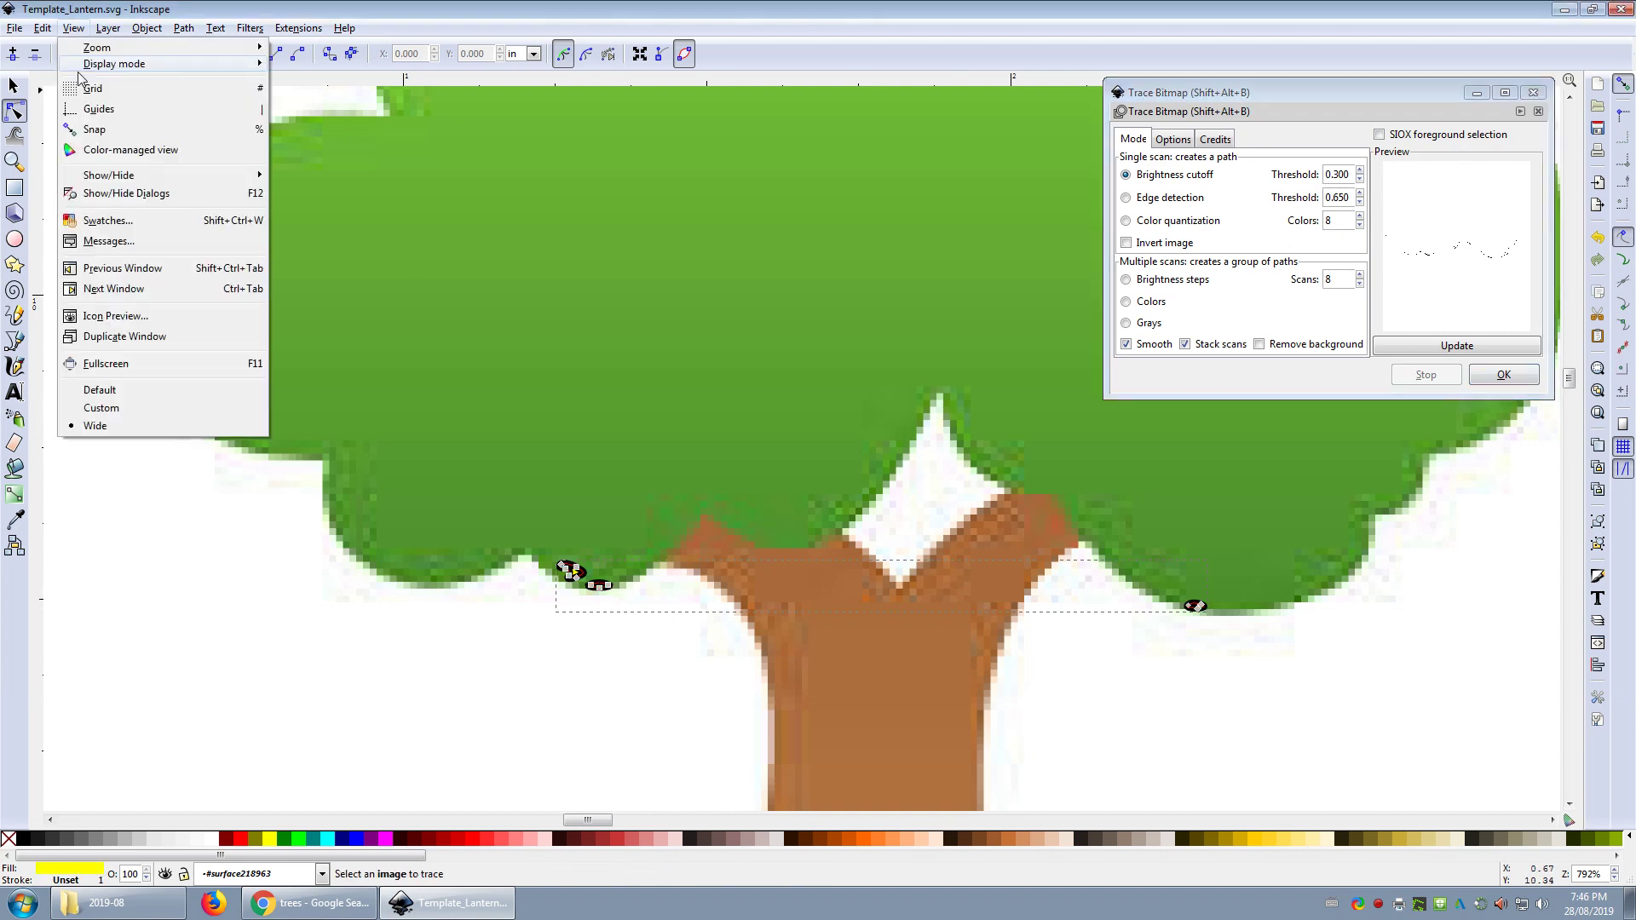
pyautogui.click(13, 89)
pyautogui.click(13, 88)
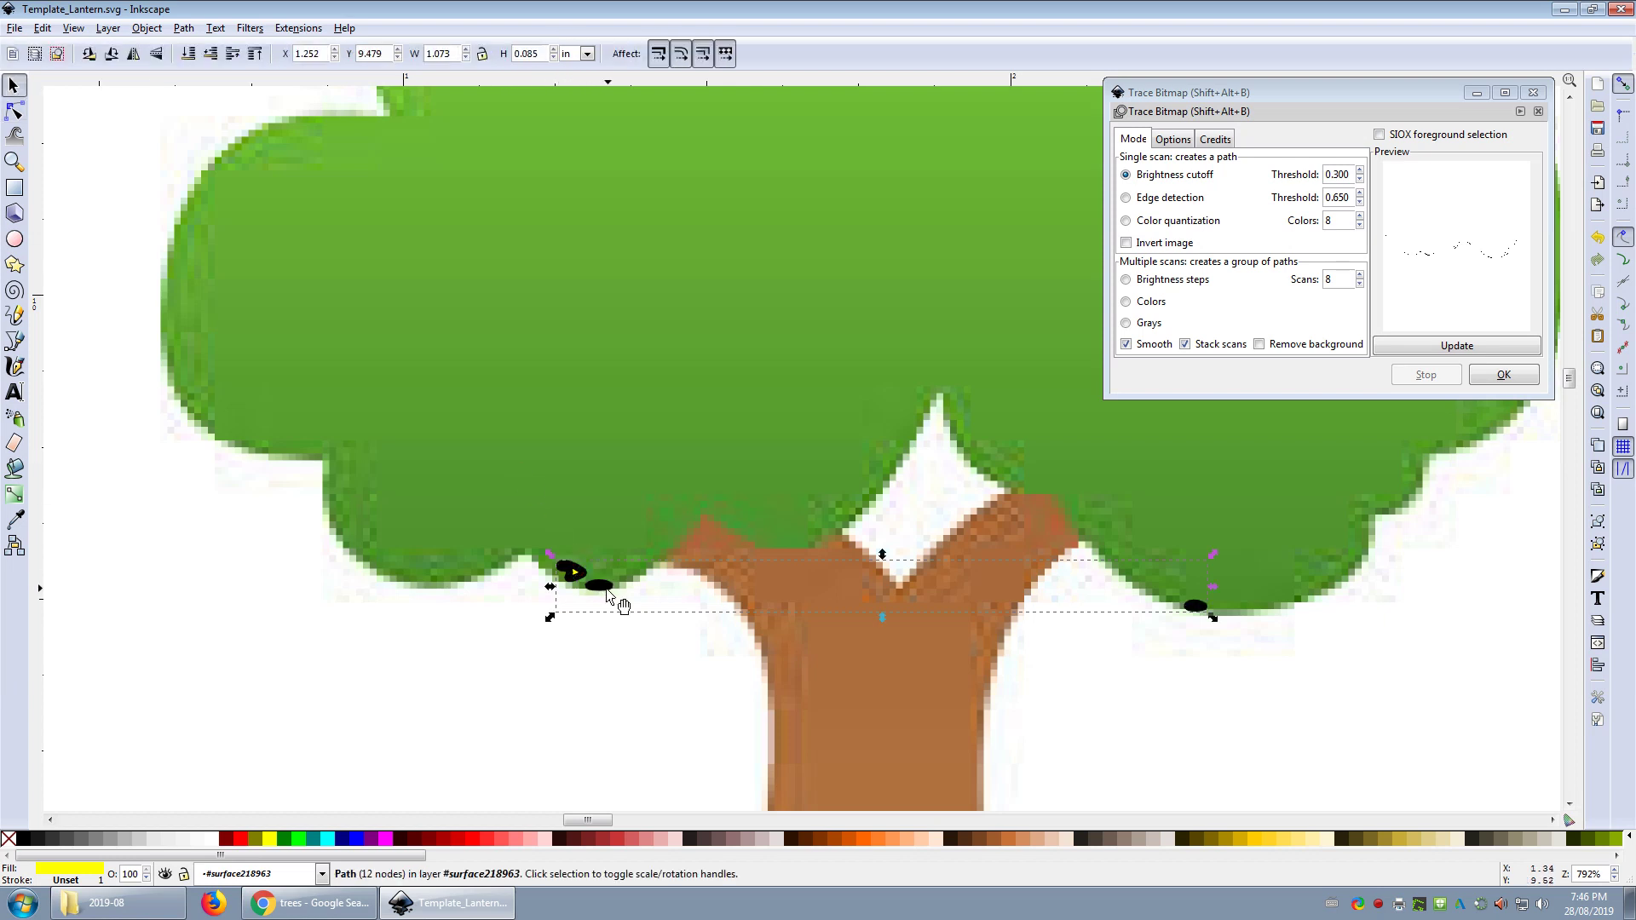
pyautogui.click(620, 592)
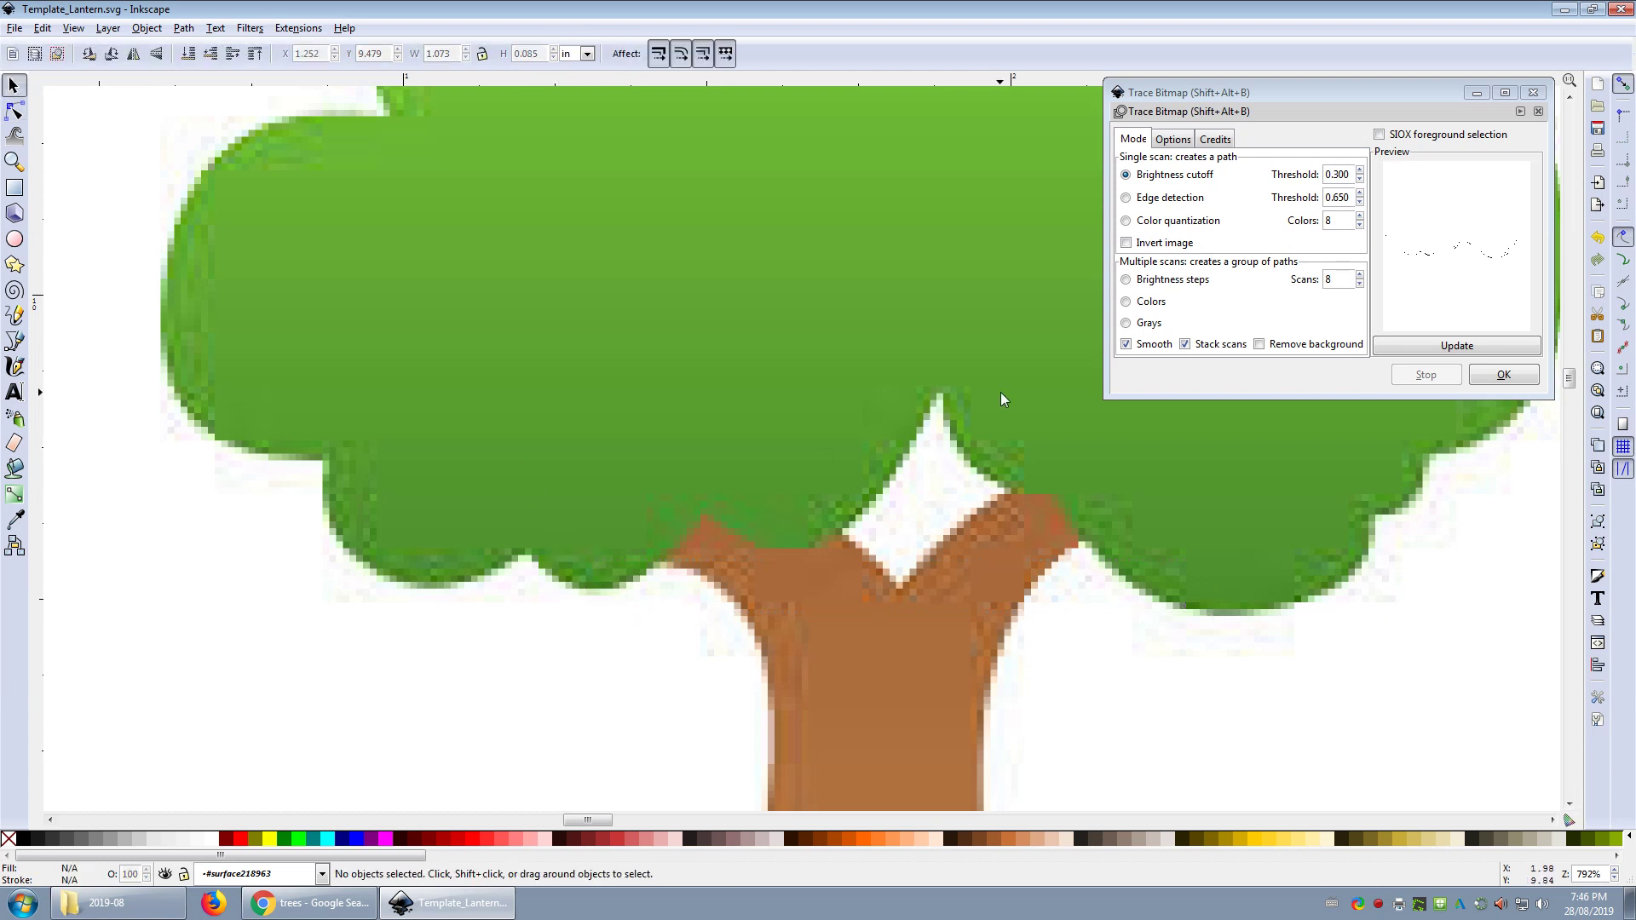
# Trace the tree image again with a brightness cutoff threshold of 0.8 and close the Trace Bitmap dialog.
pyautogui.moveTo(1337, 95); pyautogui.dragTo(1356, 58)
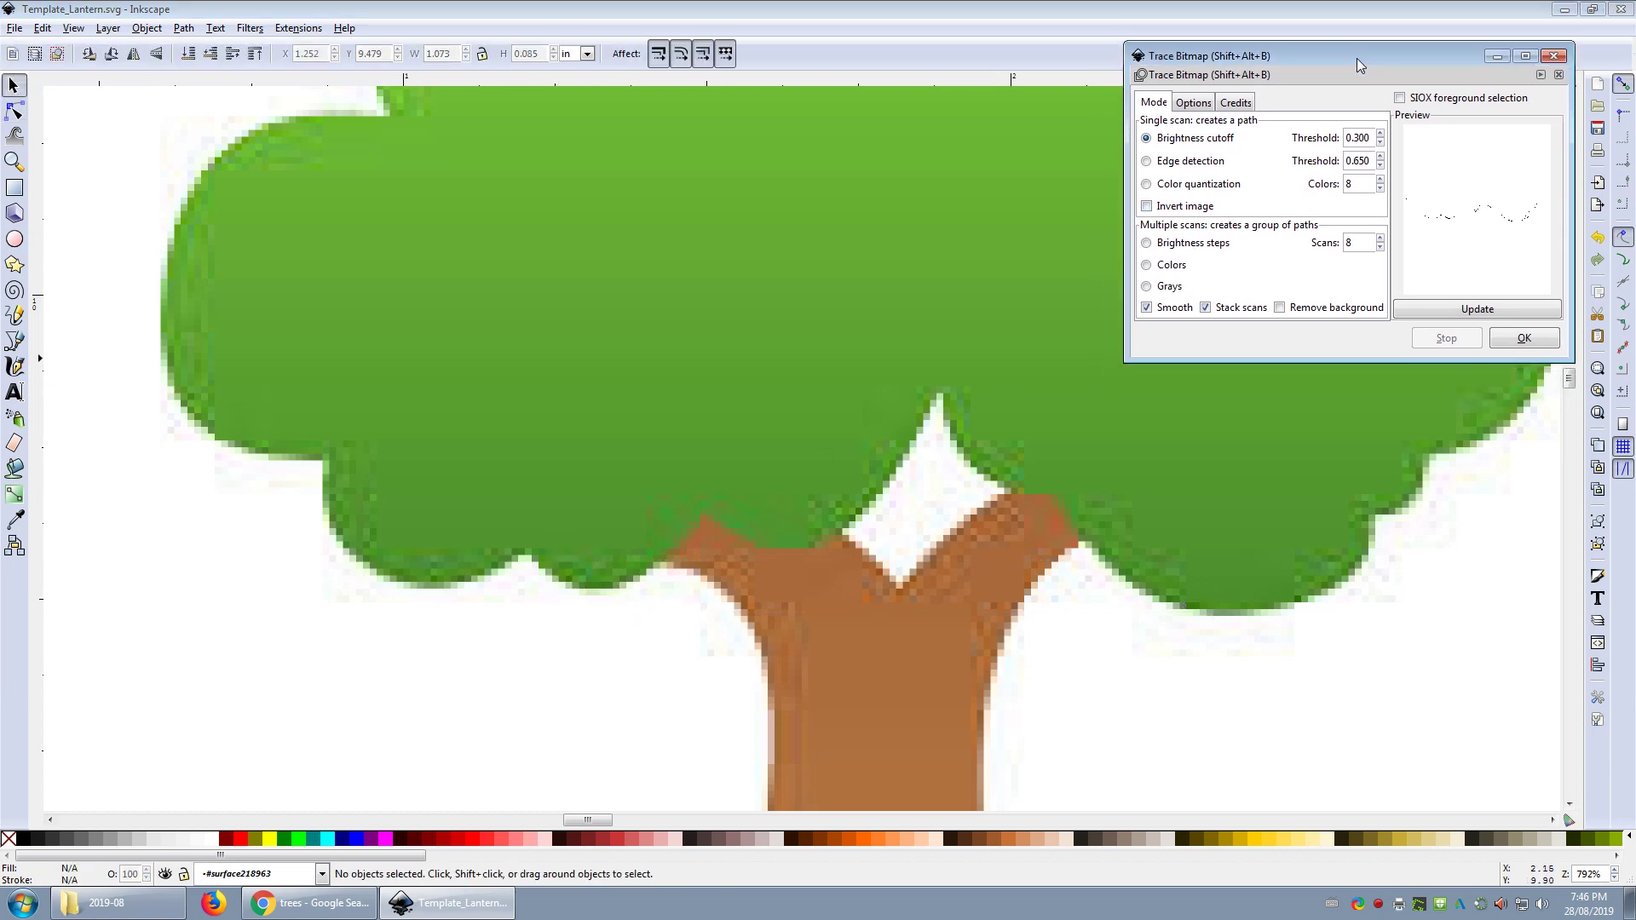
pyautogui.click(750, 403)
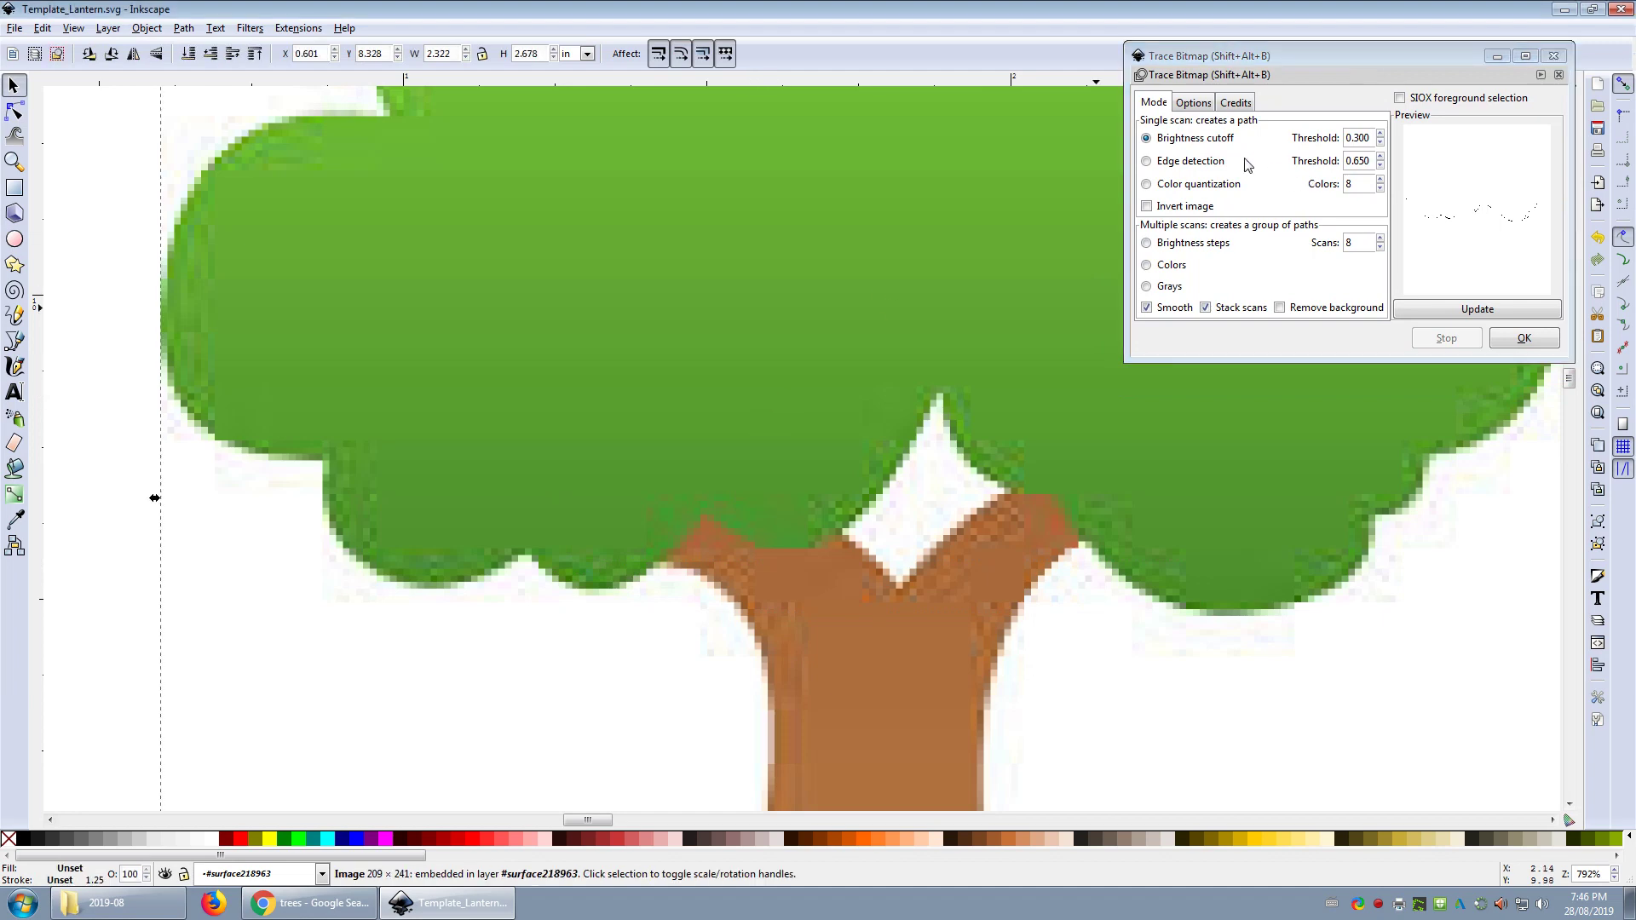
pyautogui.moveTo(1369, 142); pyautogui.dragTo(1360, 138)
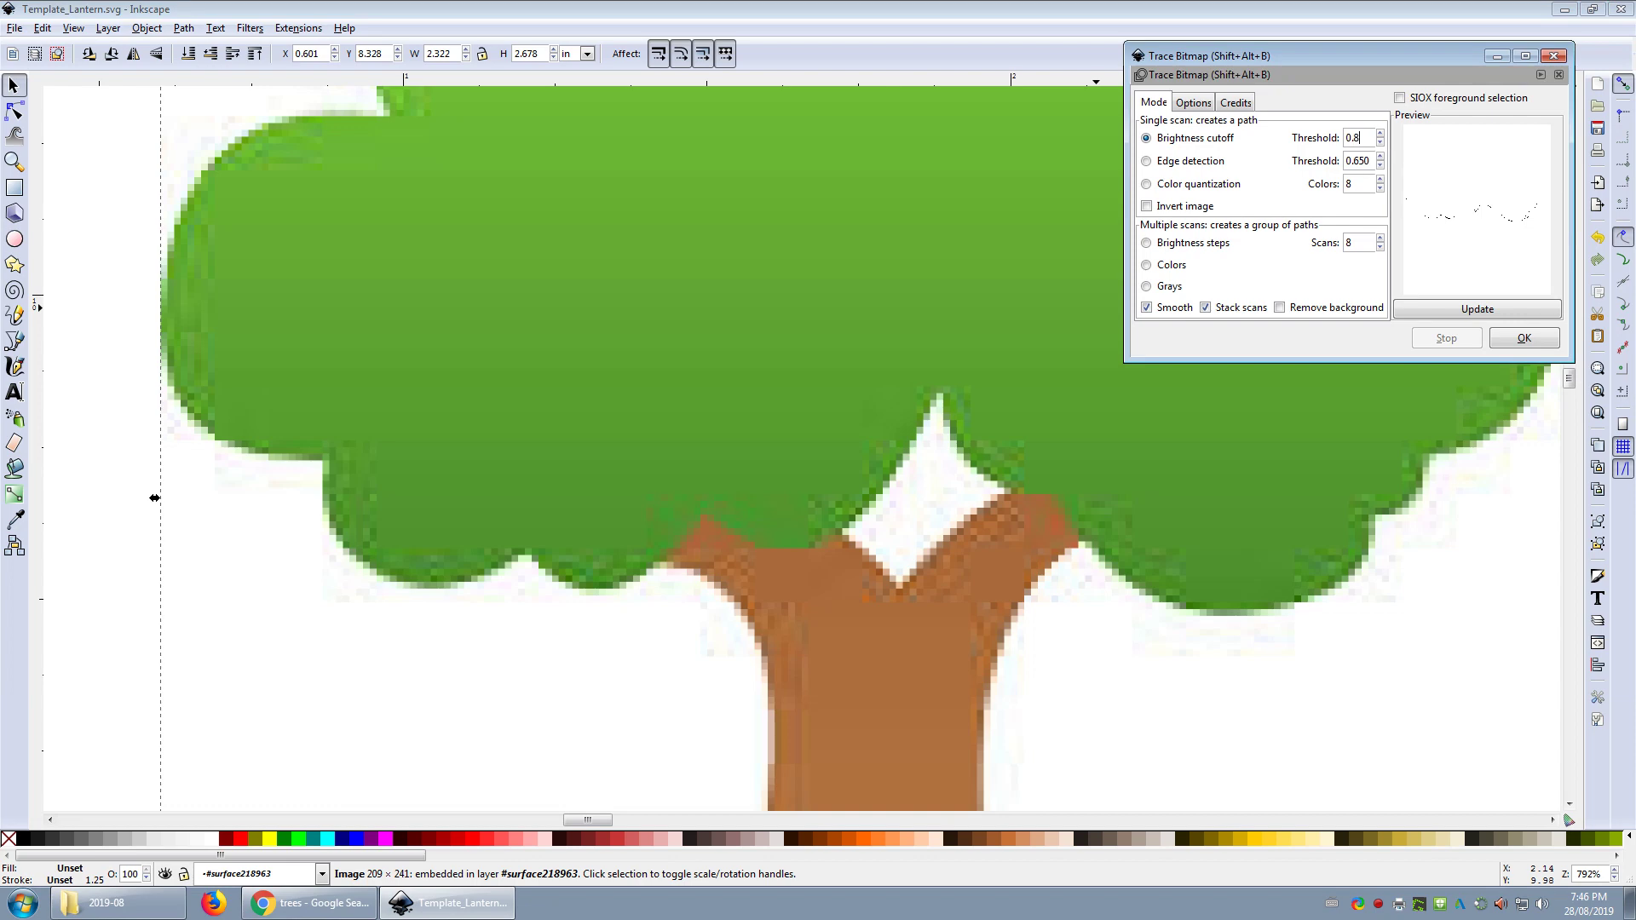
pyautogui.click(1526, 340)
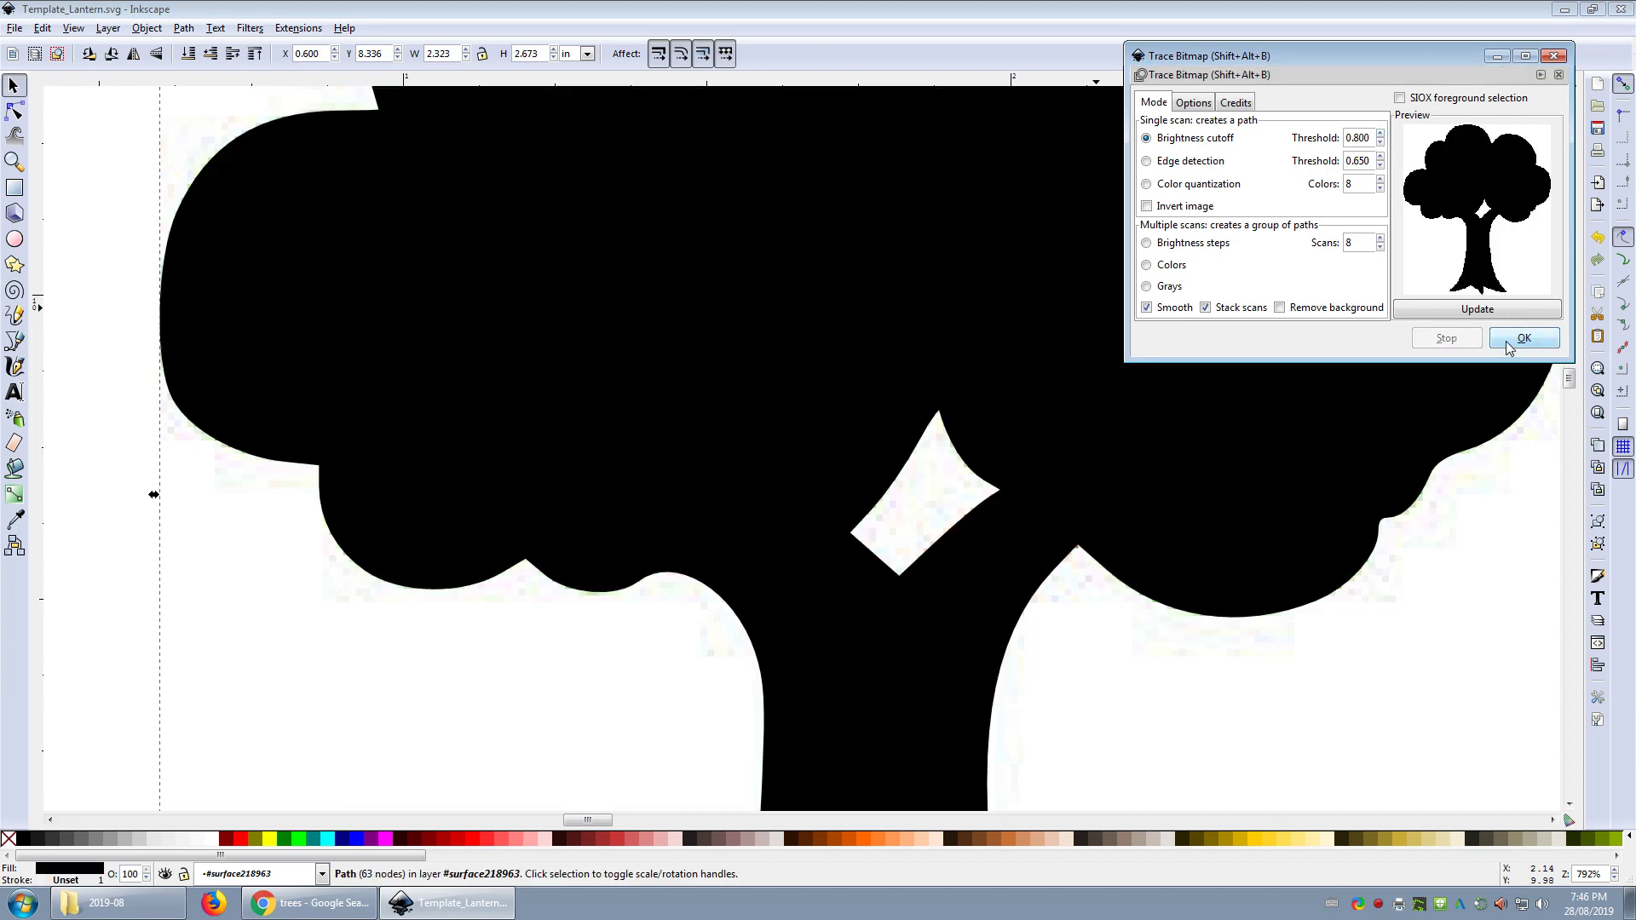
pyautogui.scroll(-3, 526, 467)
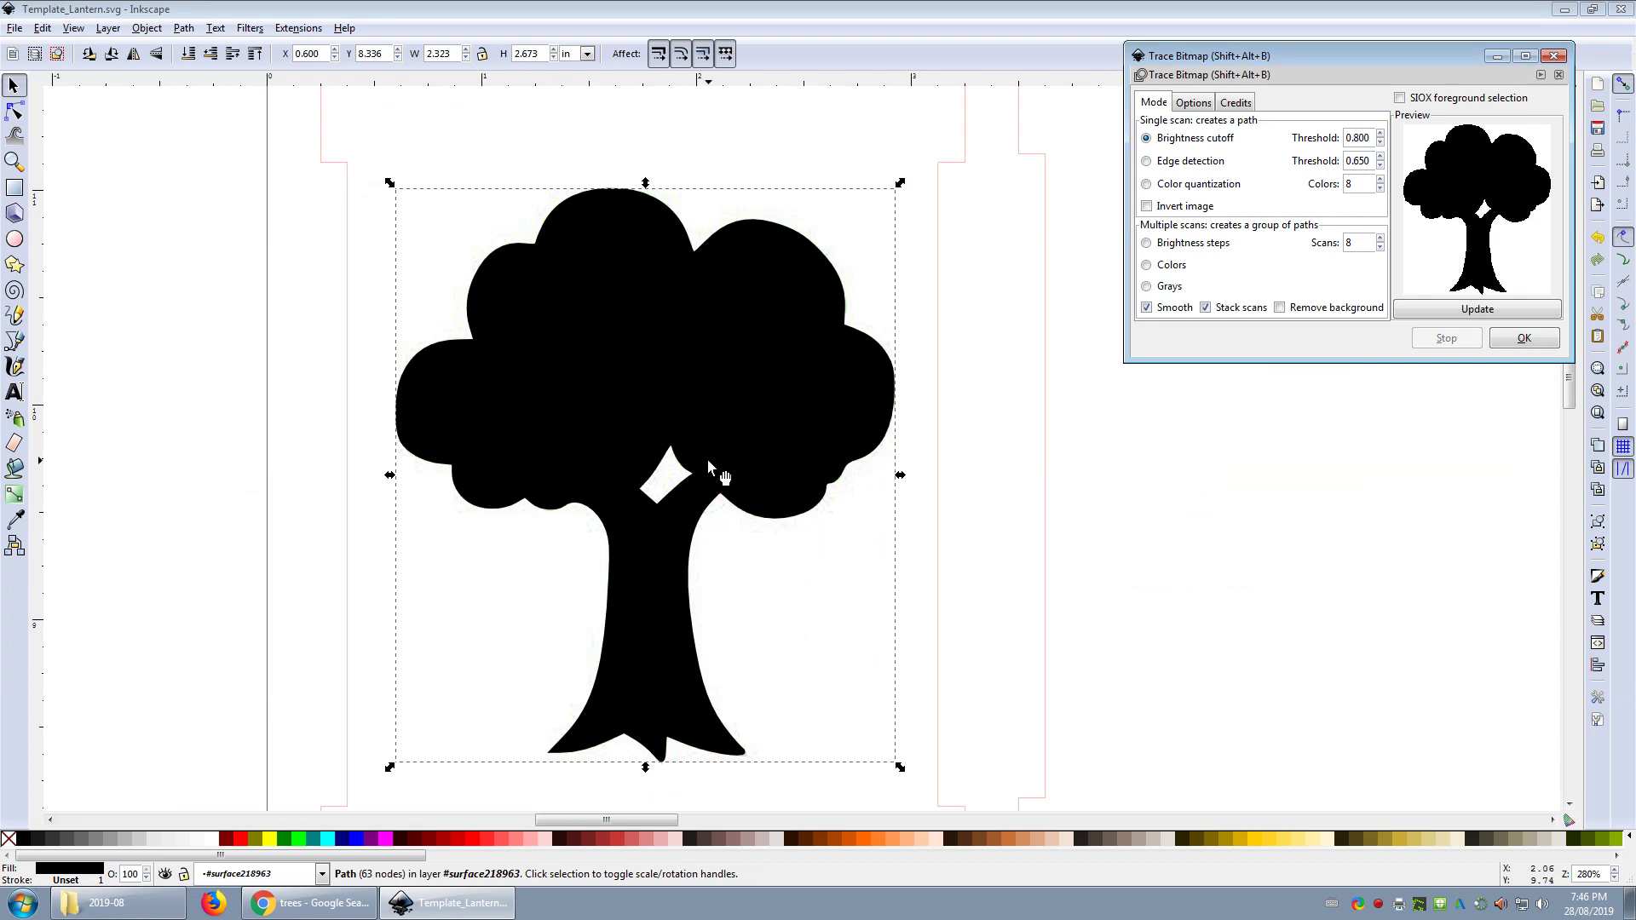
pyautogui.scroll(-1, 805, 453)
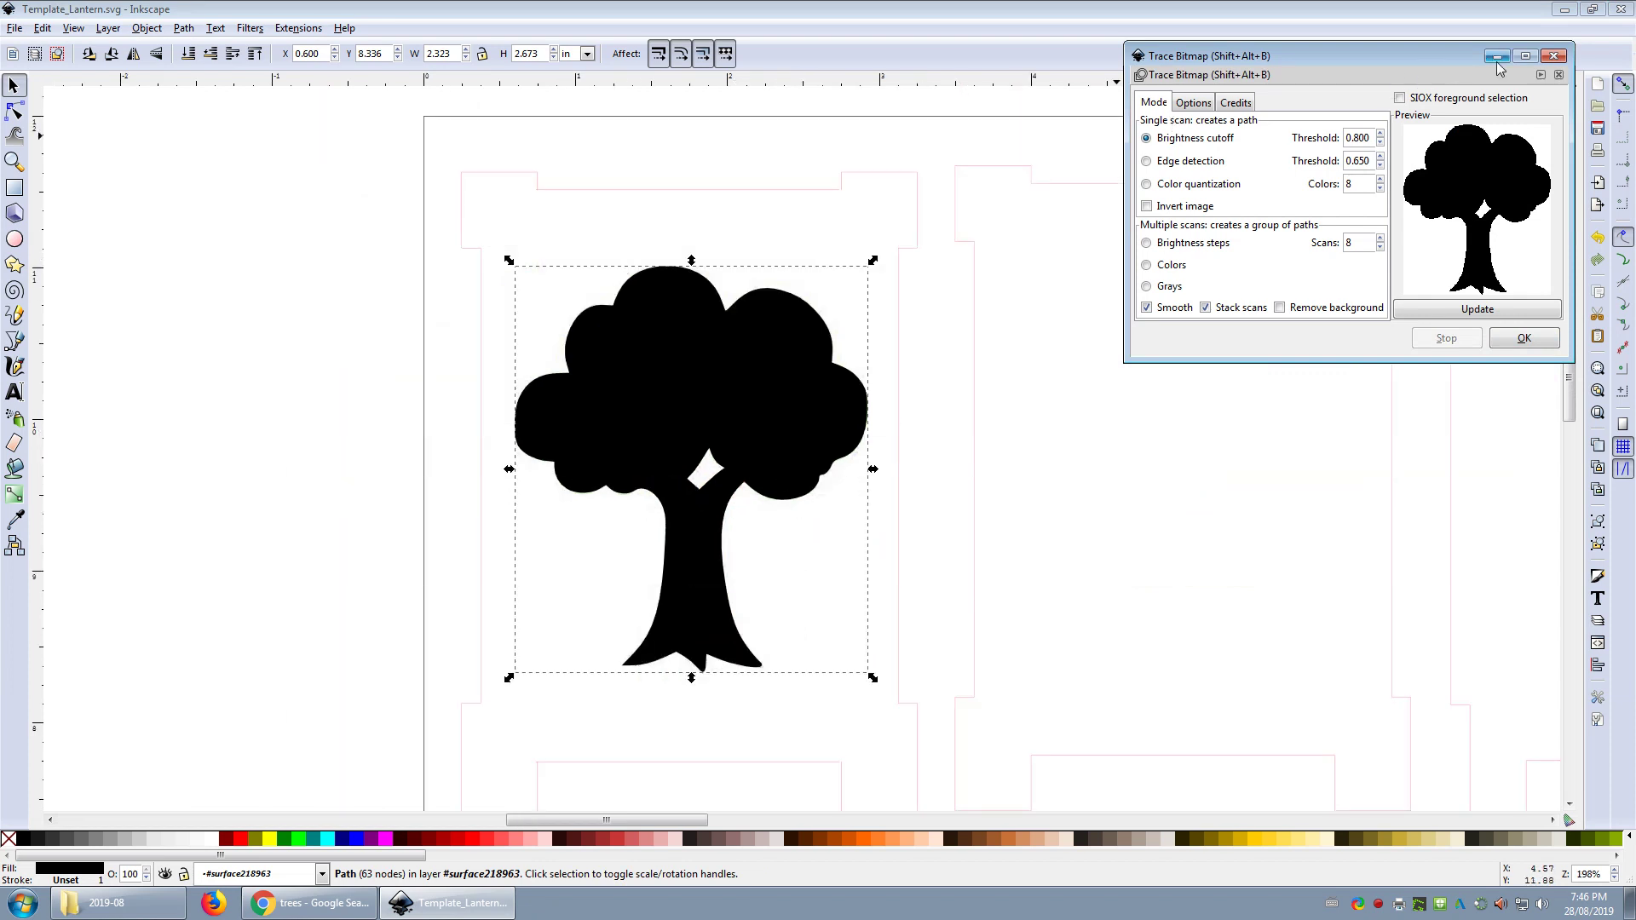
pyautogui.click(1556, 57)
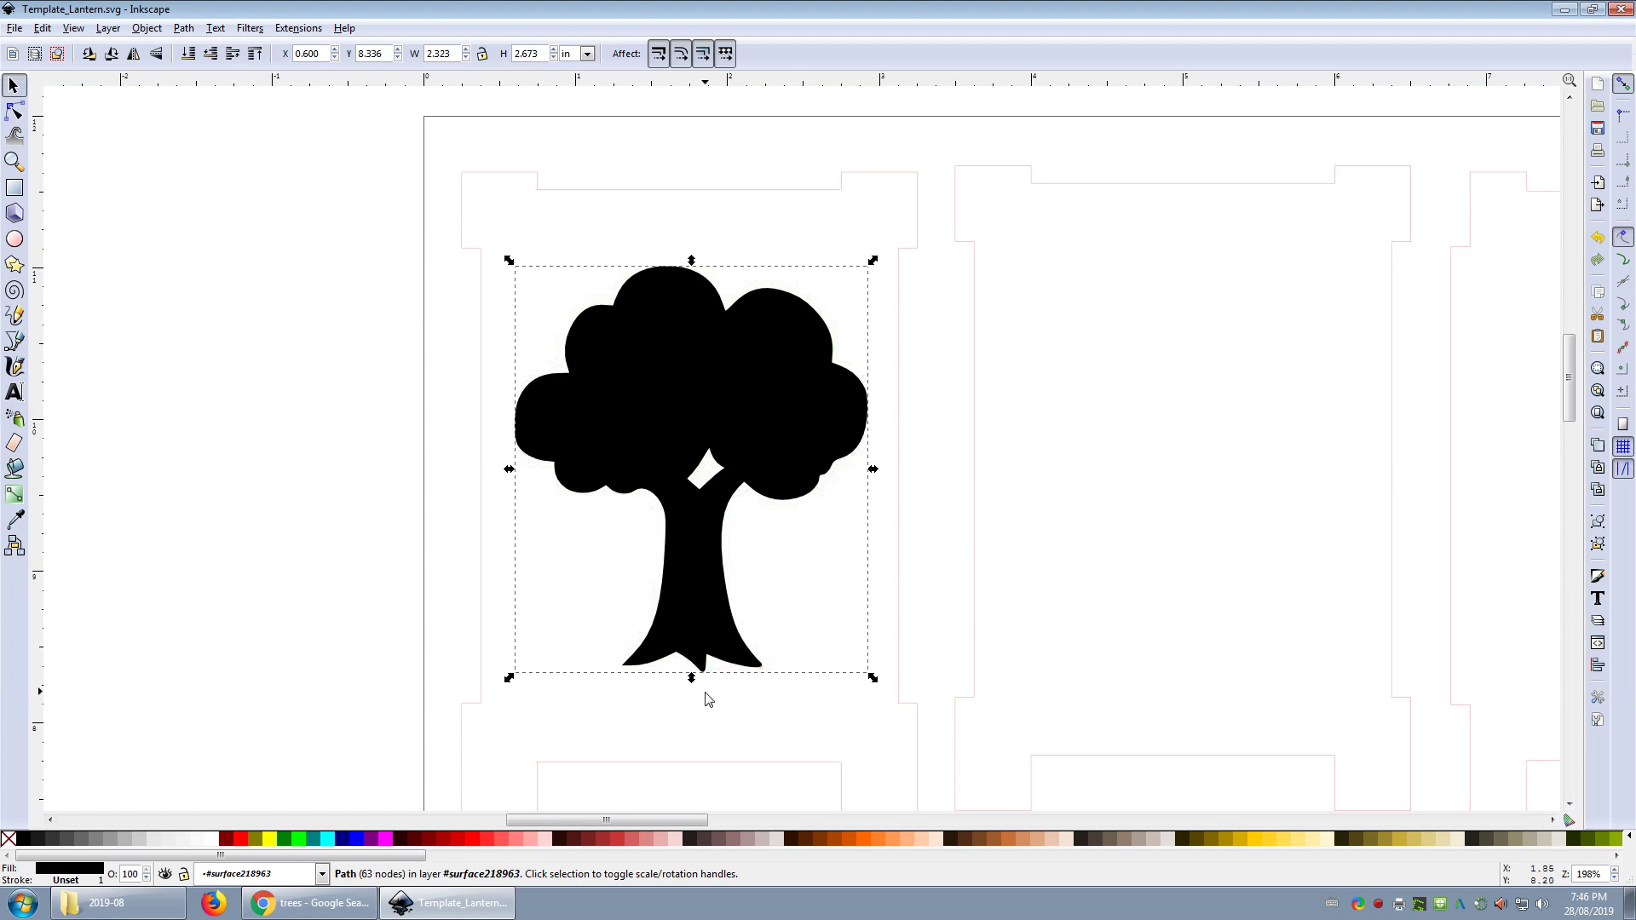
# Turn the traced tree into a red outline without fill and delete the original tree image beneath it.
pyautogui.click(935, 542)
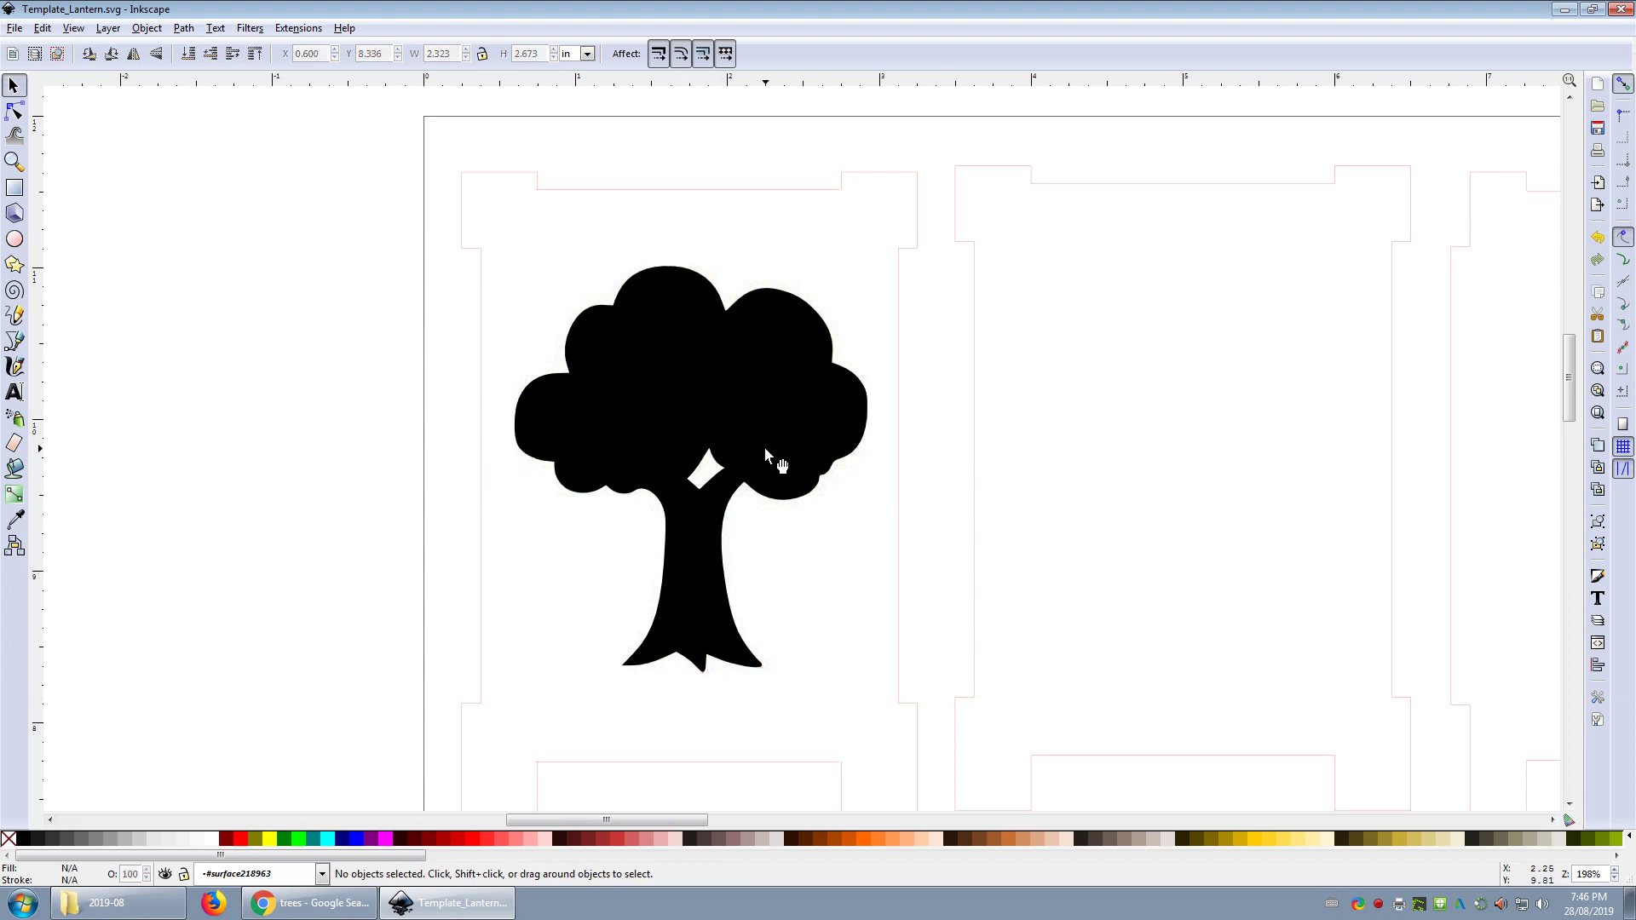
pyautogui.click(730, 413)
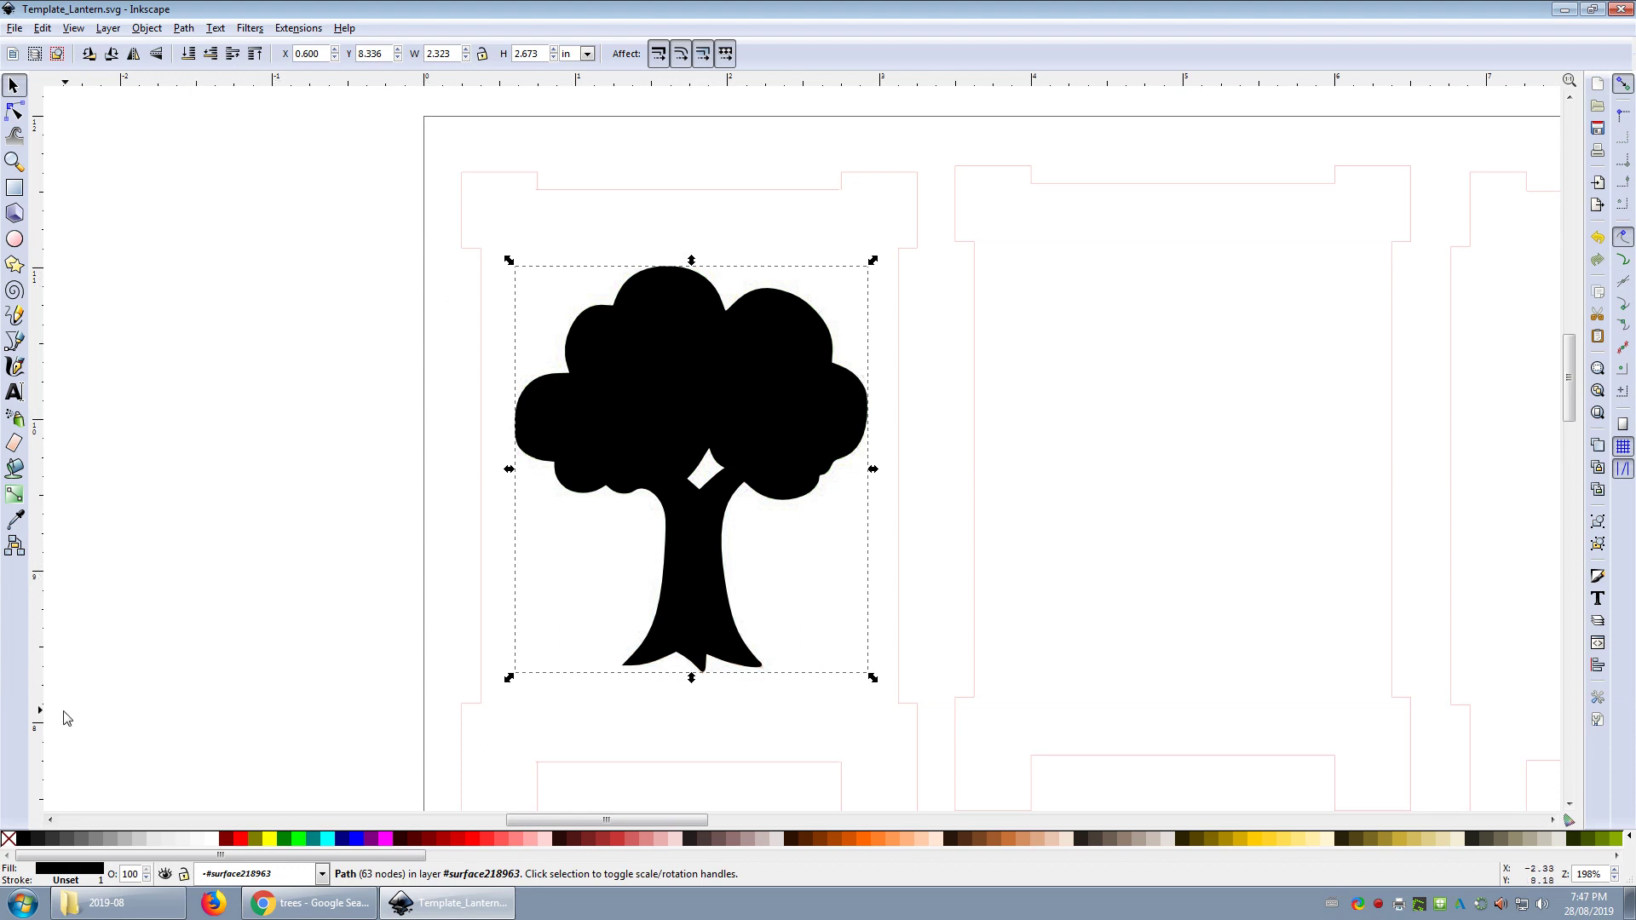
pyautogui.click(8, 842)
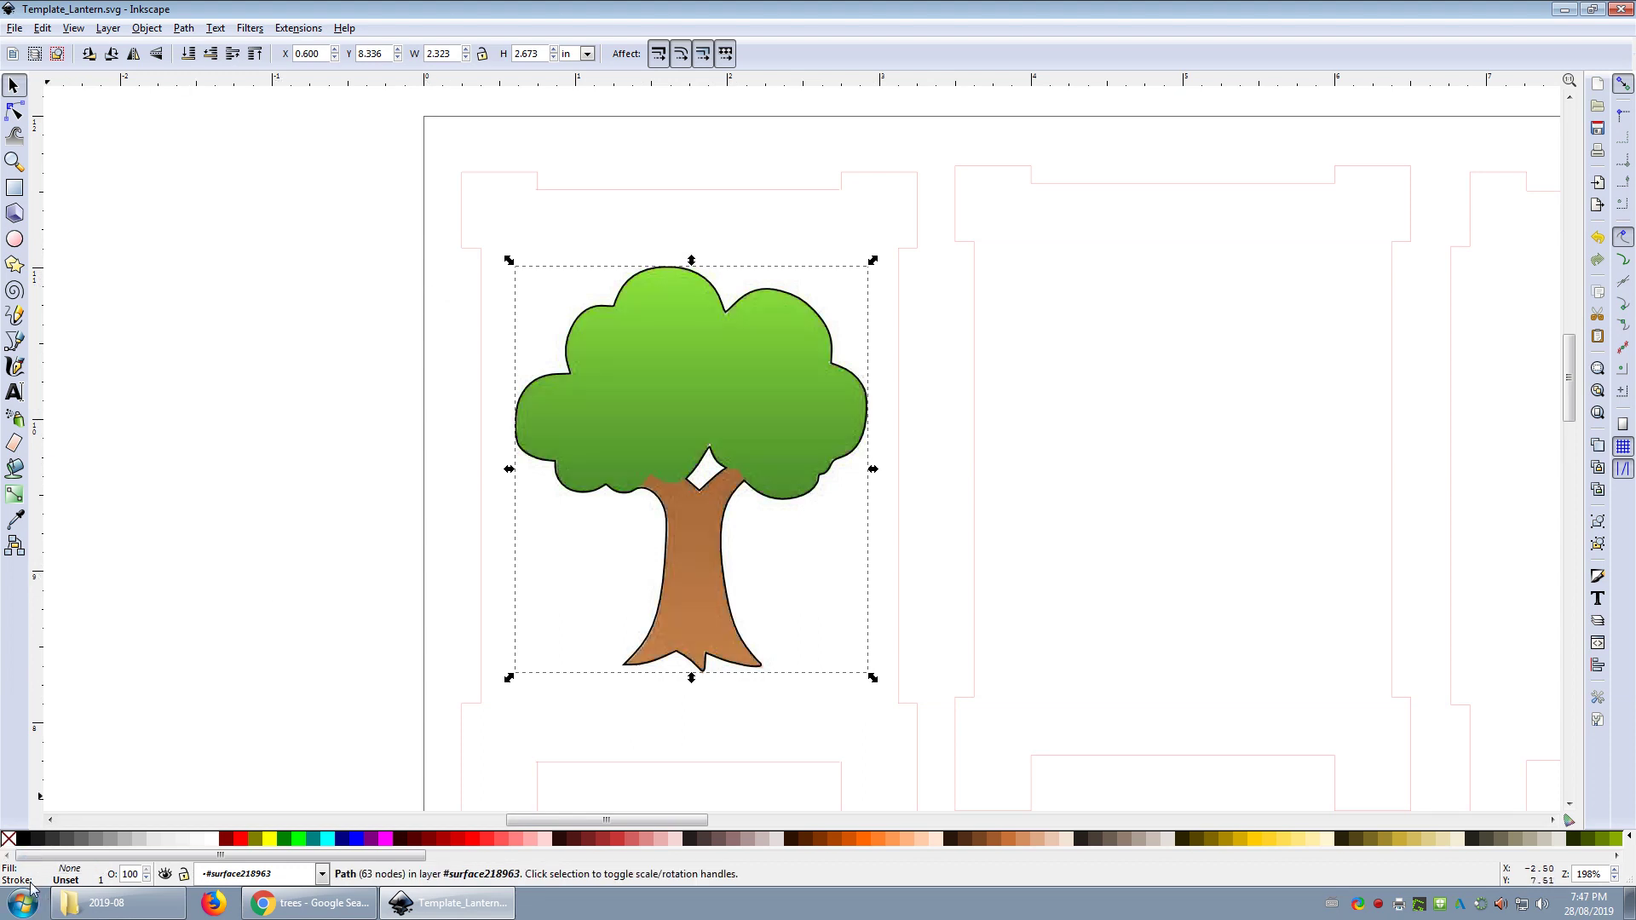
pyautogui.keyDown('shift'); pyautogui.click(242, 842); pyautogui.keyUp('shift')
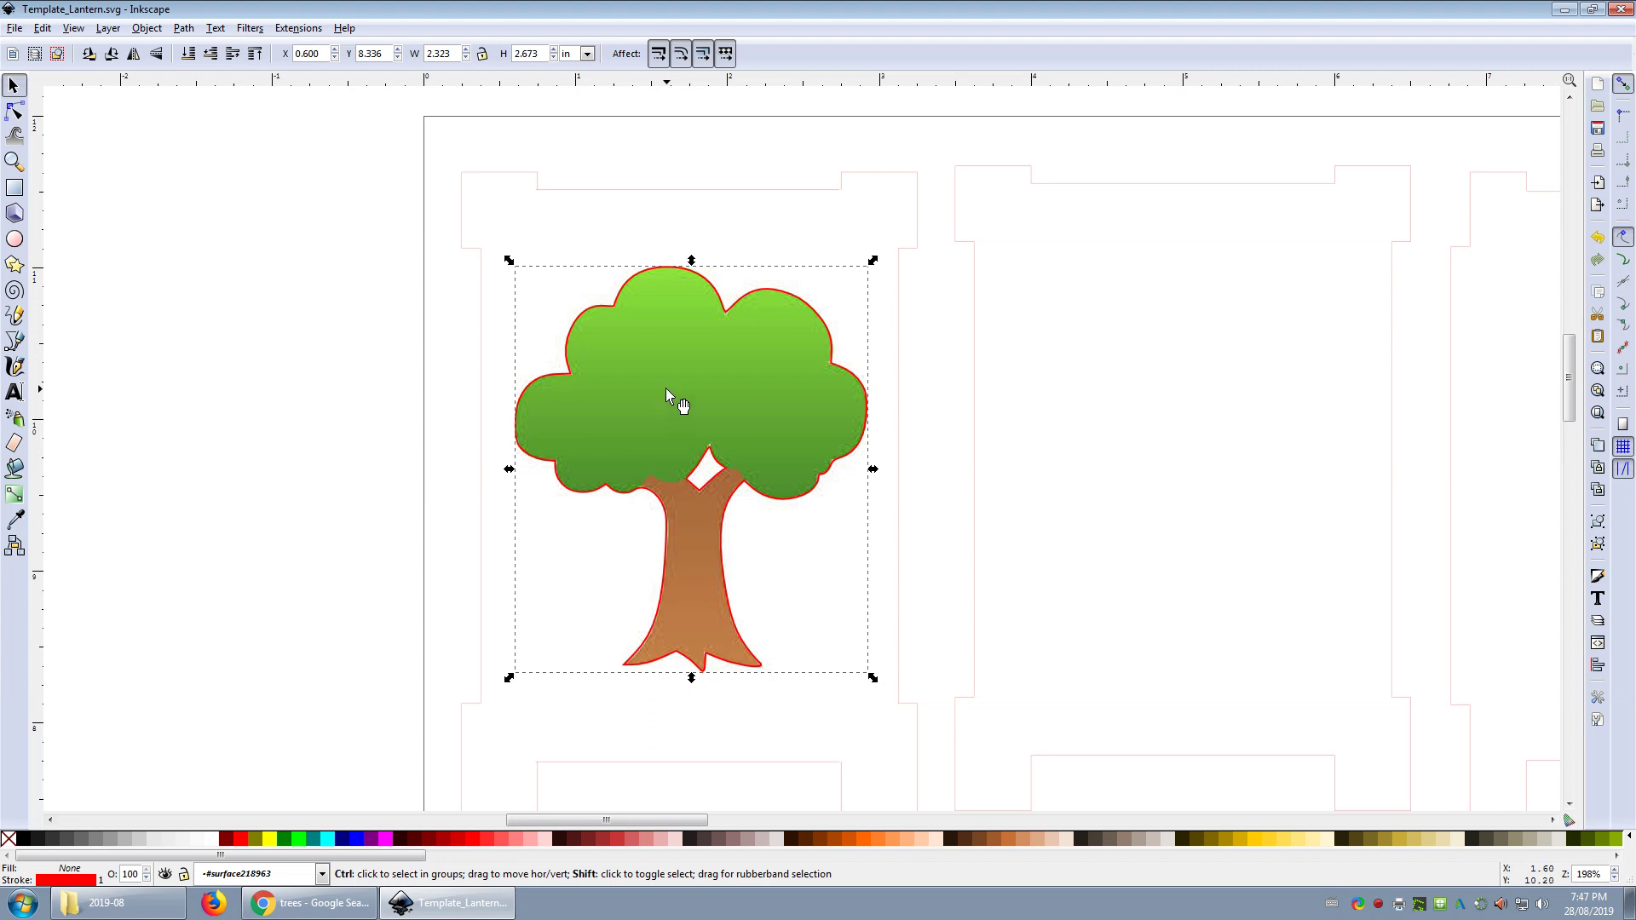
pyautogui.moveTo(740, 373); pyautogui.dragTo(246, 352)
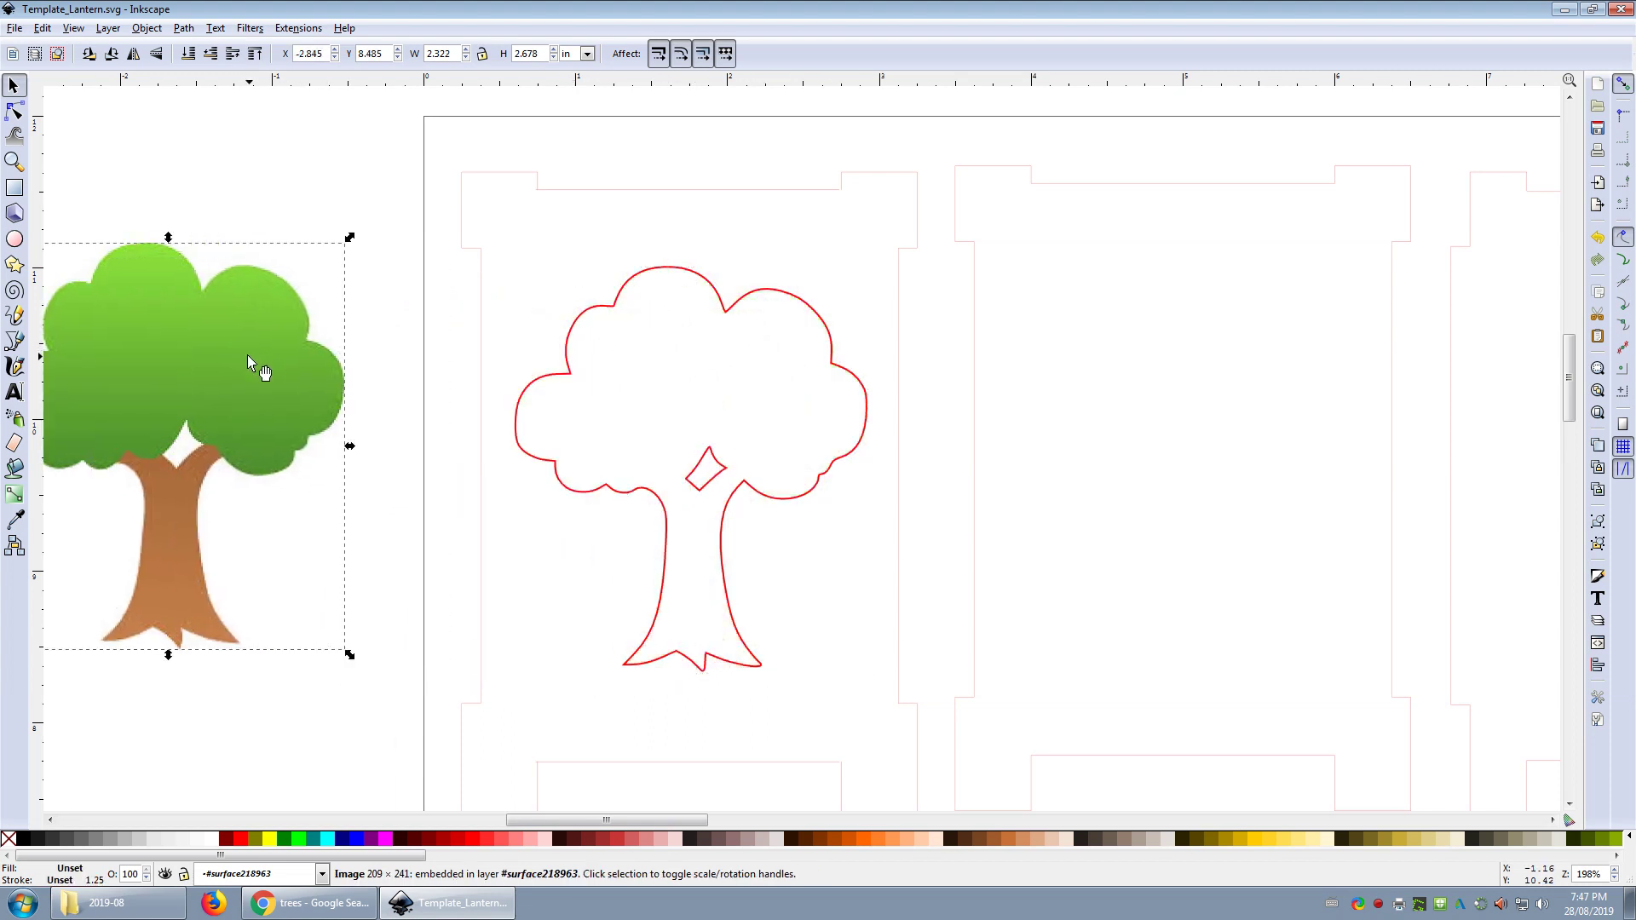
pyautogui.press('Delete')
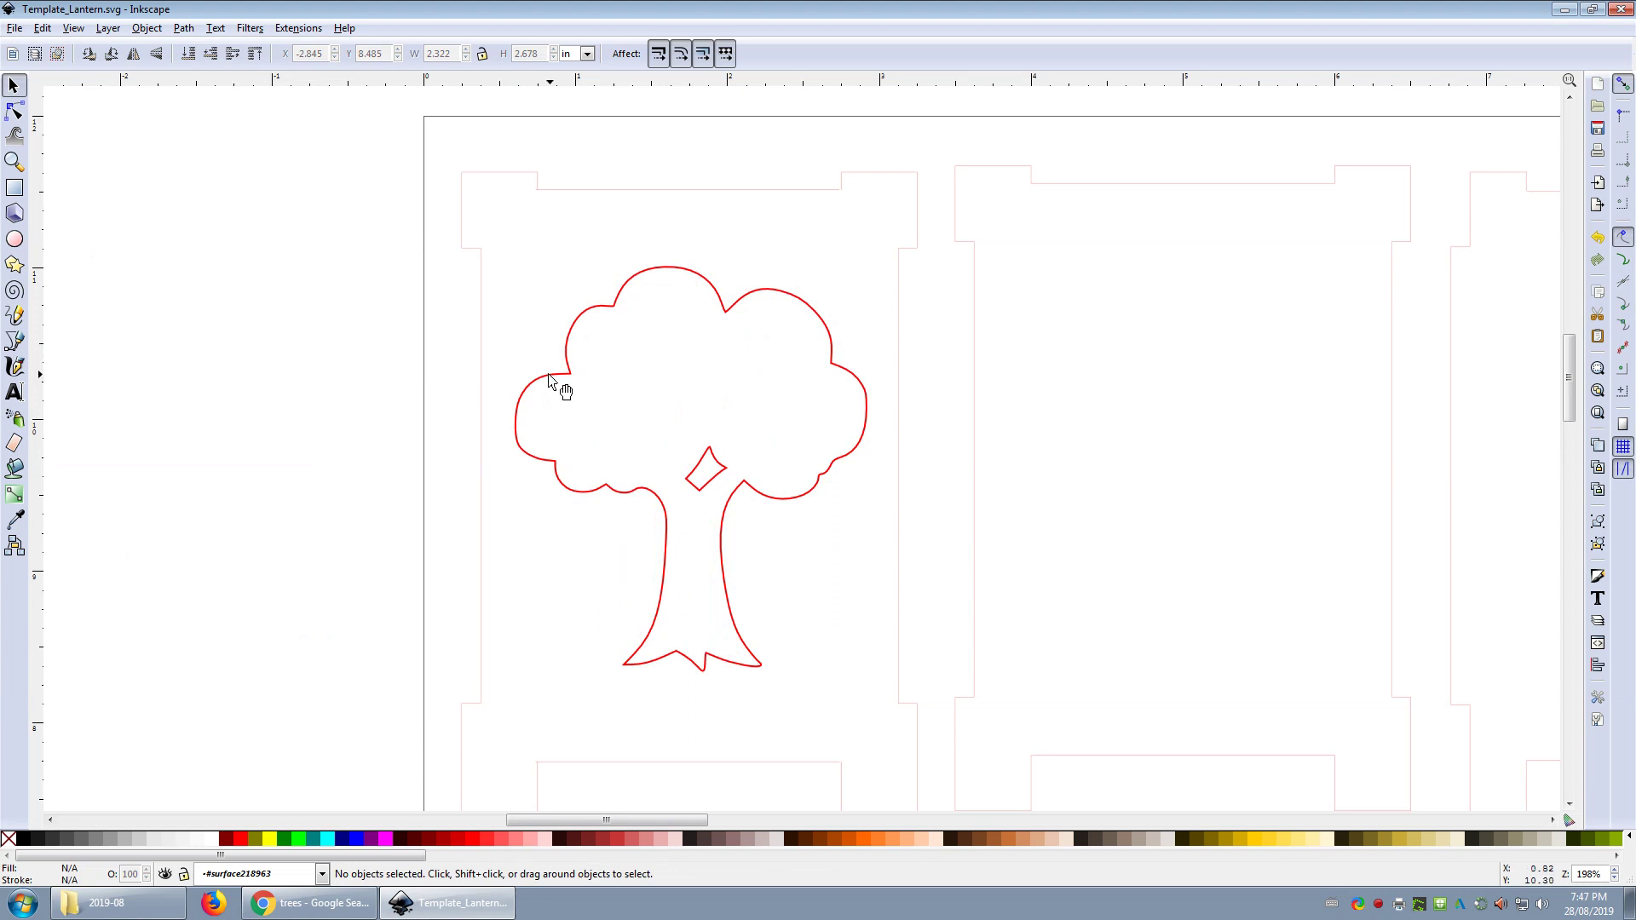
# Set the tree outline's stroke width to 0.1 px.
pyautogui.doubleClick(552, 381)
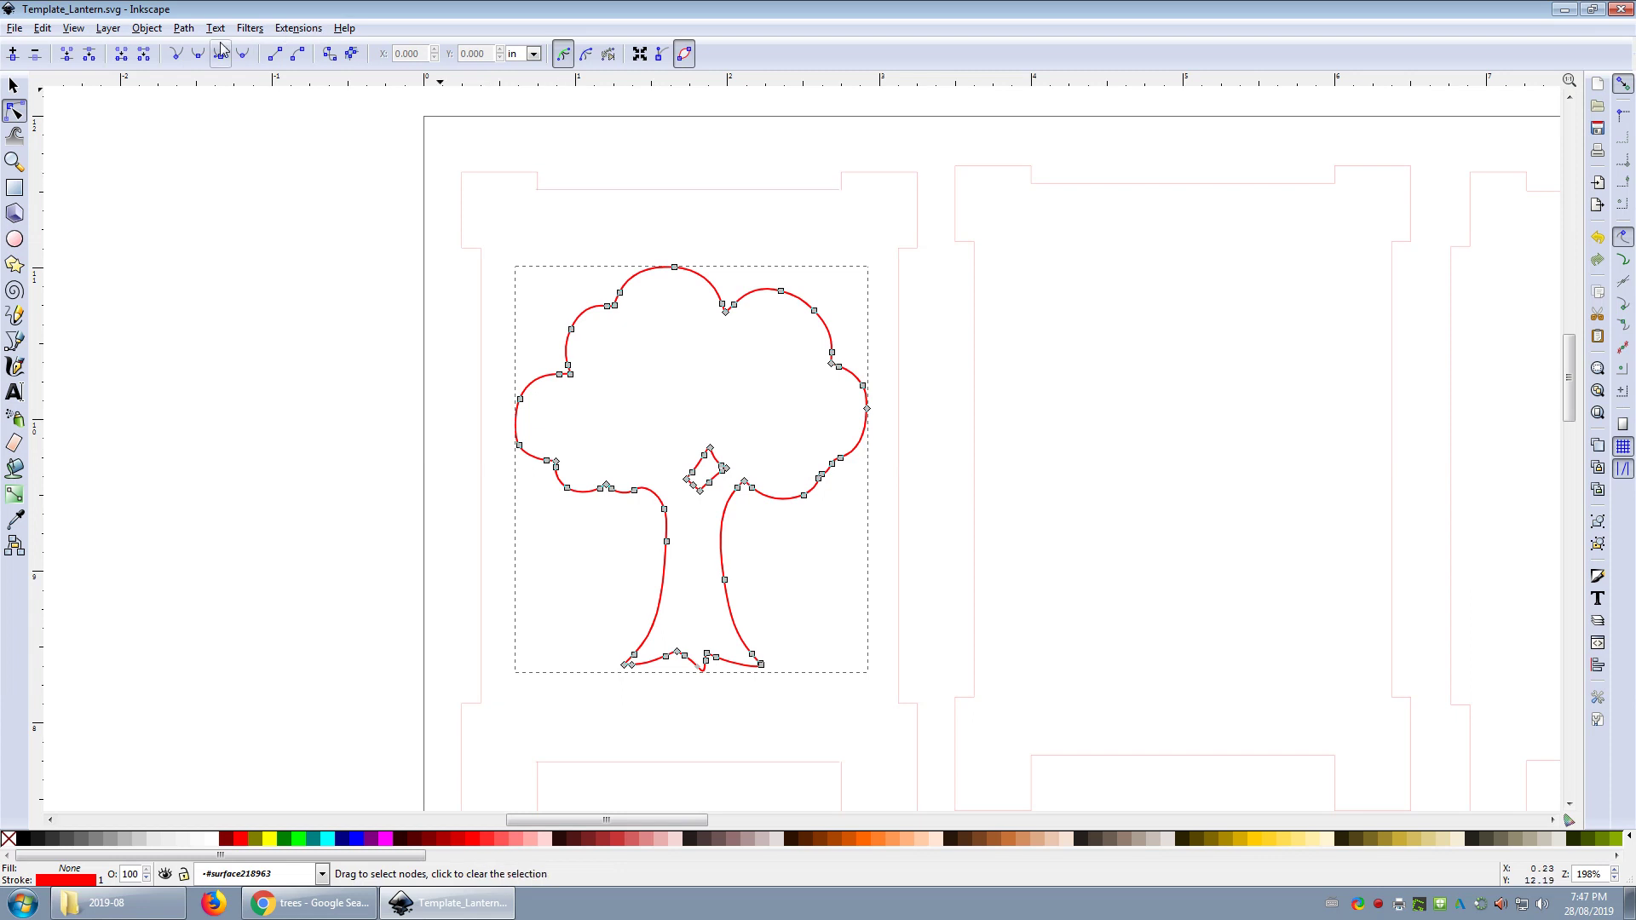
pyautogui.click(184, 29)
pyautogui.moveTo(148, 30)
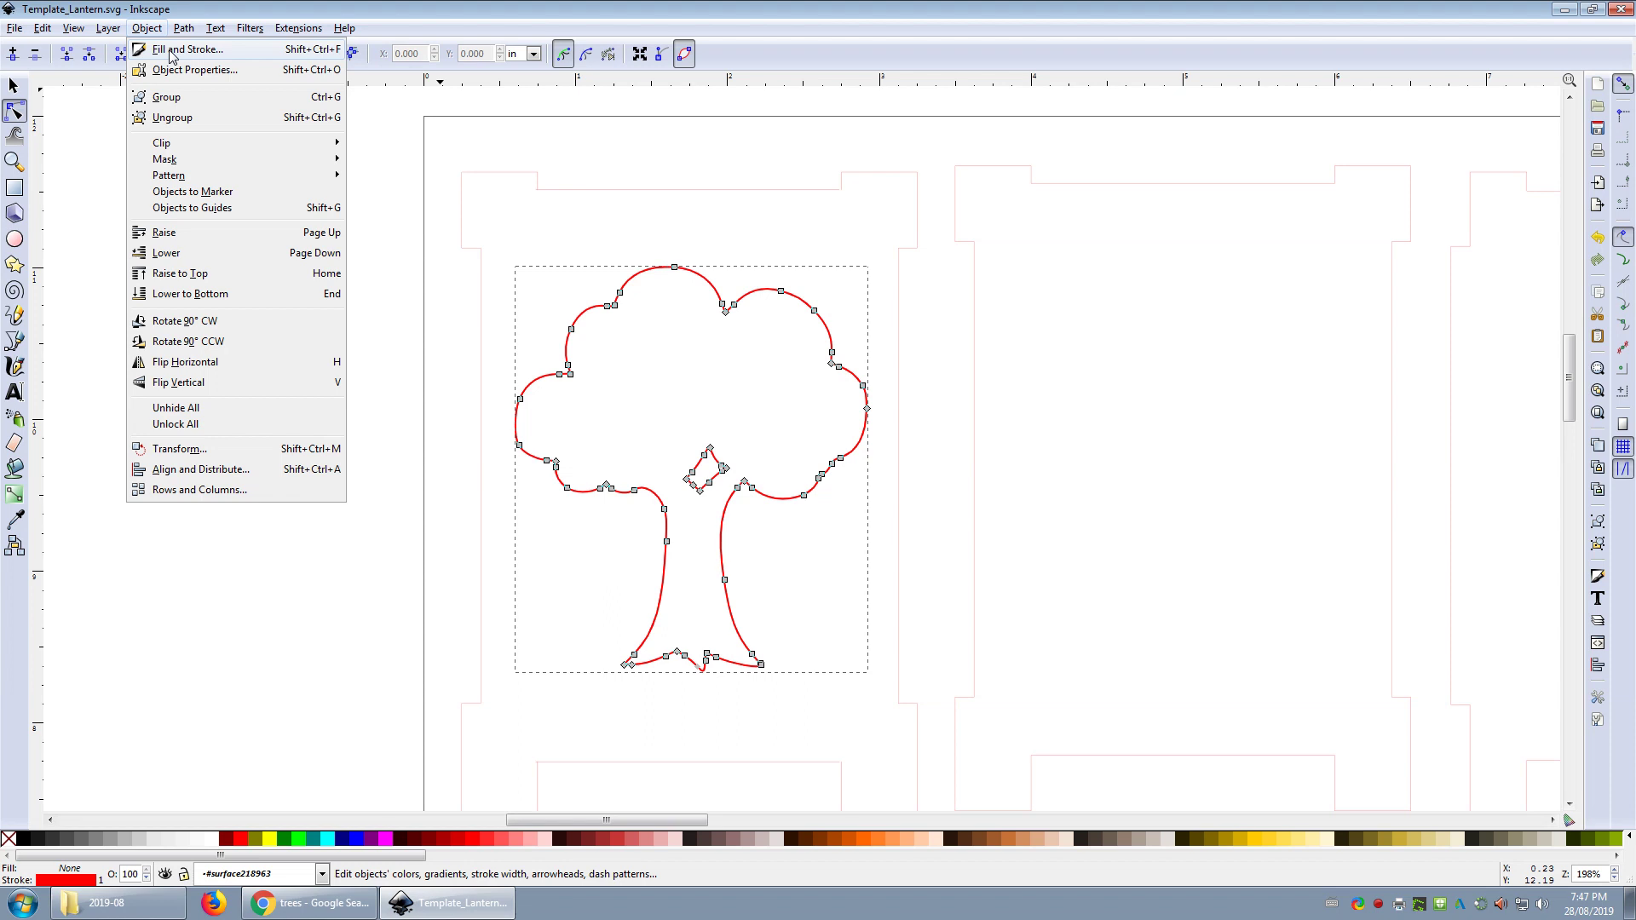
pyautogui.click(172, 51)
pyautogui.click(1474, 111)
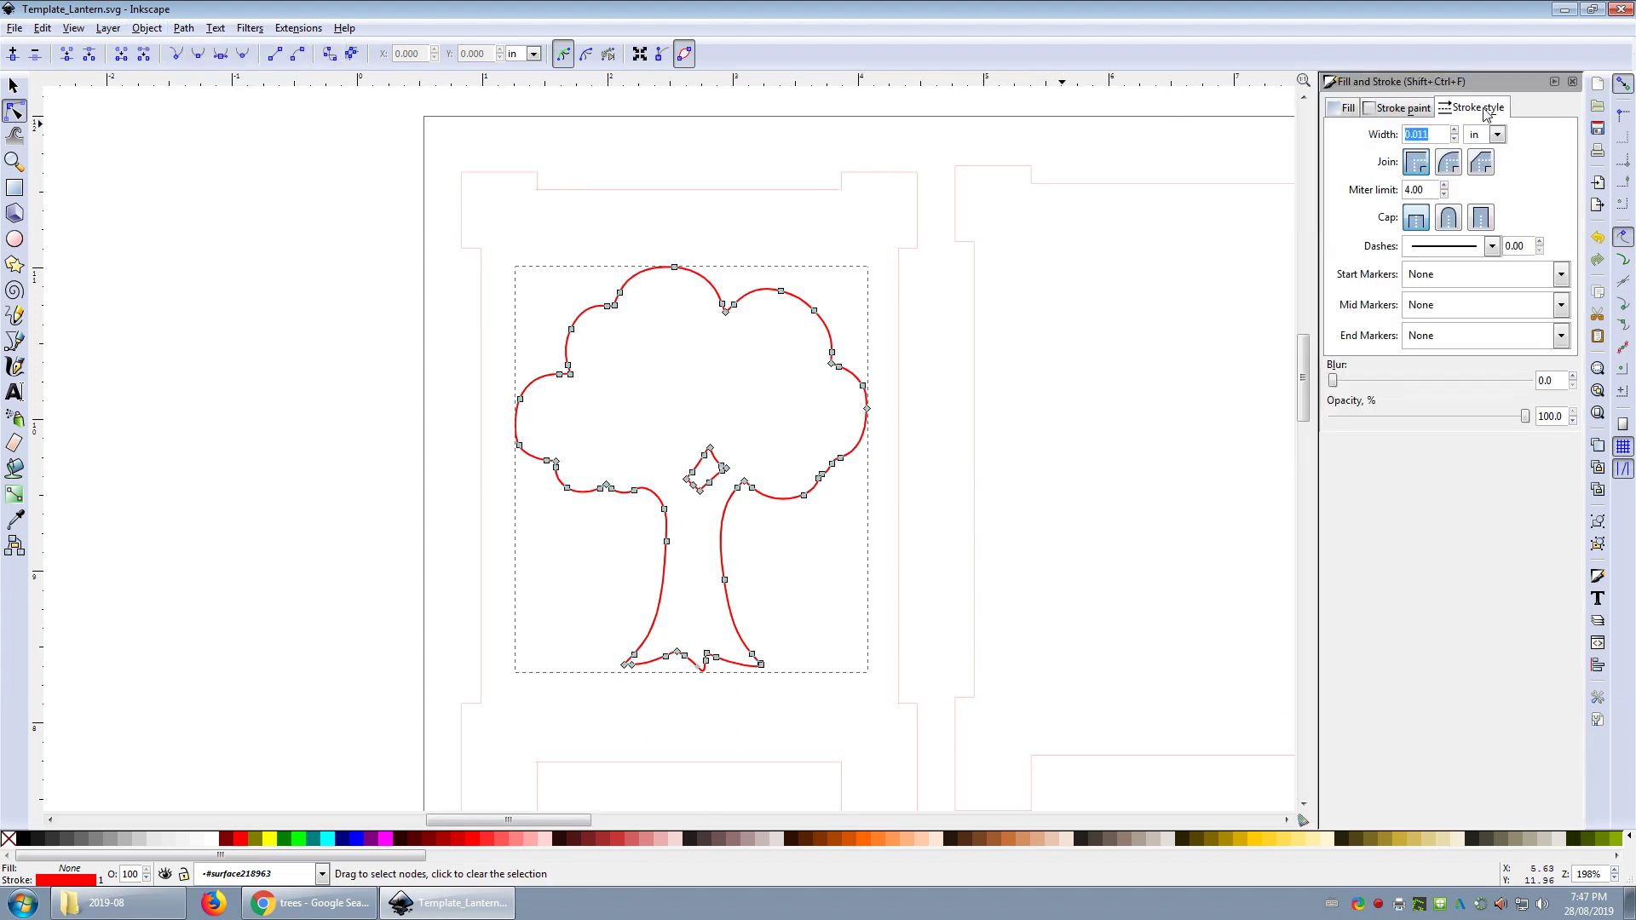
pyautogui.click(1503, 139)
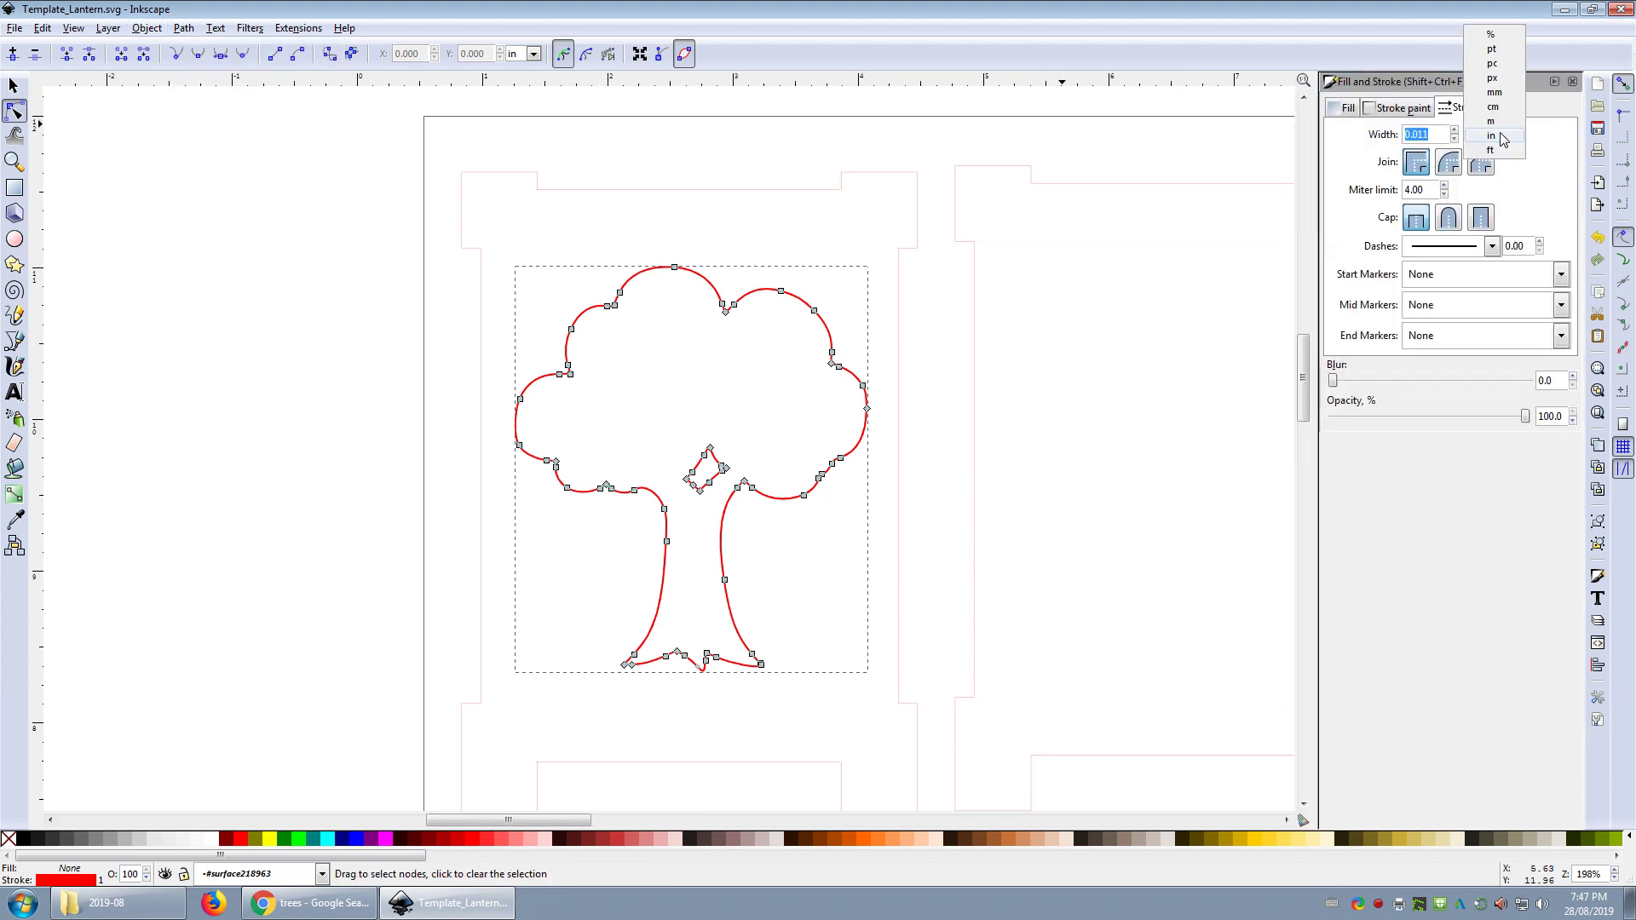
pyautogui.click(1505, 81)
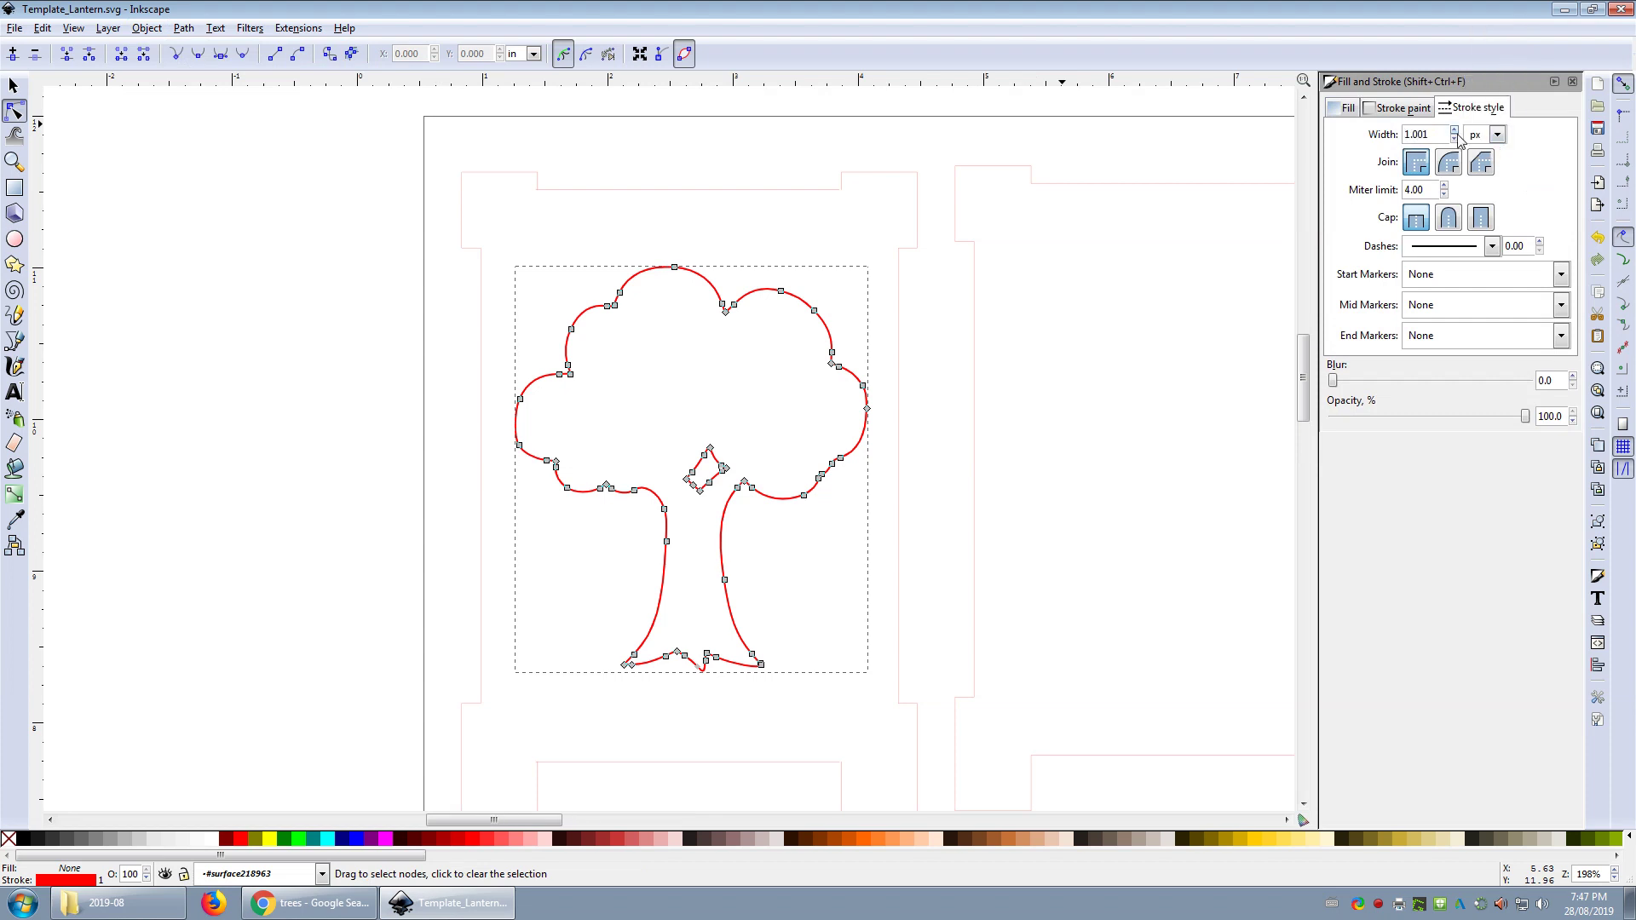
pyautogui.moveTo(1441, 134); pyautogui.dragTo(1364, 143)
pyautogui.write('0.1')
pyautogui.press('Return')
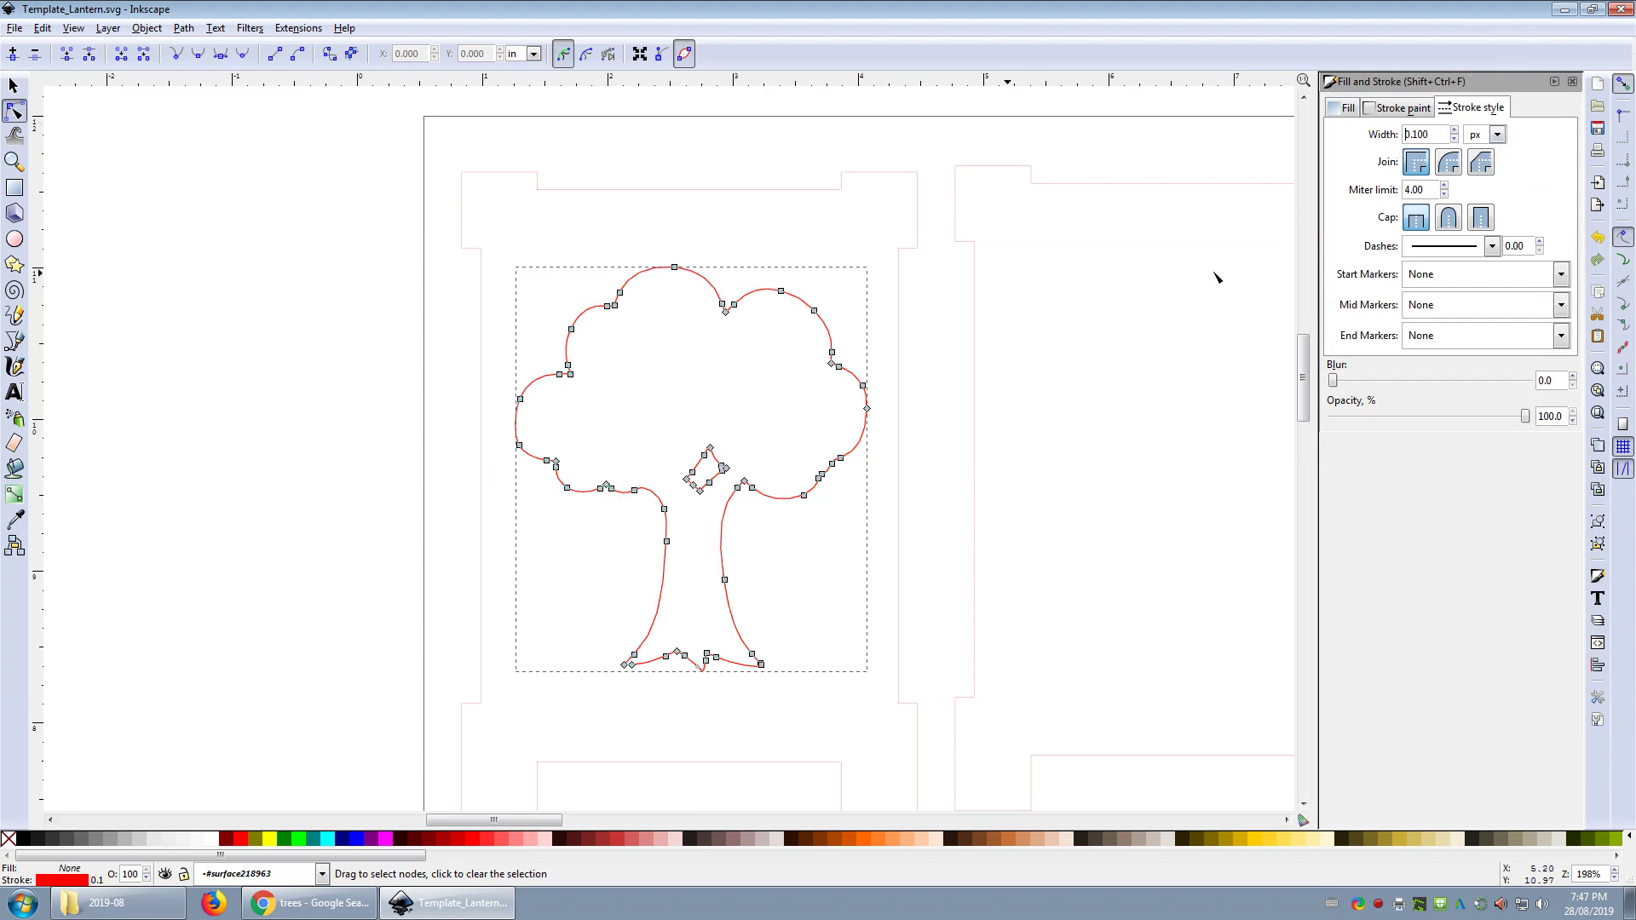
pyautogui.click(929, 502)
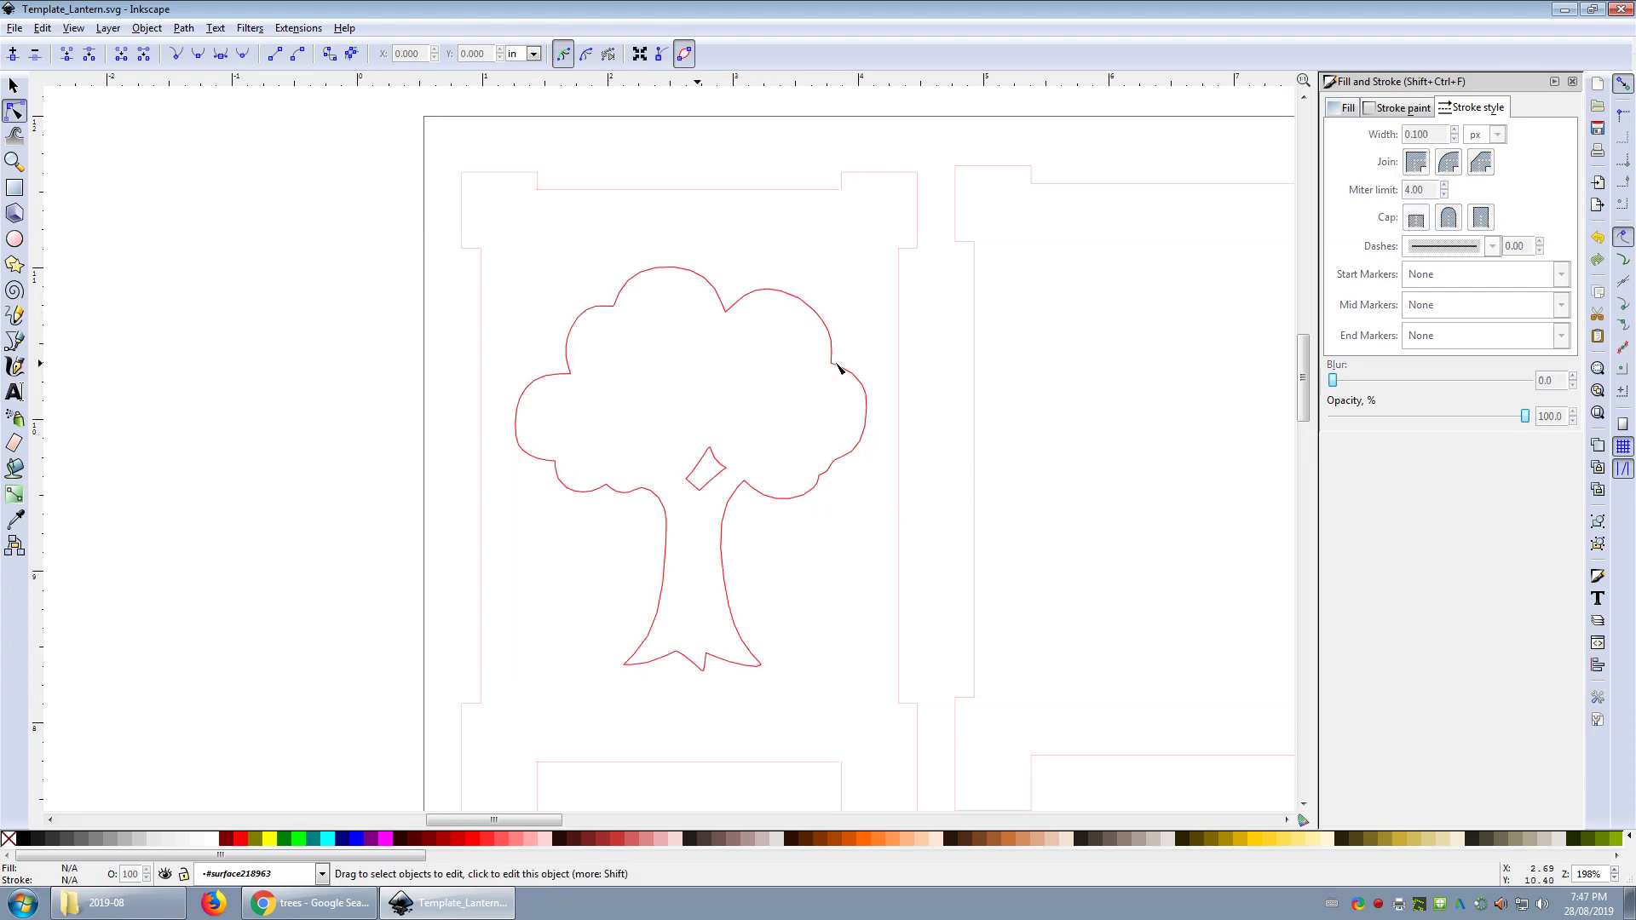
# Open the tree outline for node editing and add a node on the left edge of the small opening between the branches.
pyautogui.scroll(-2, 688, 458)
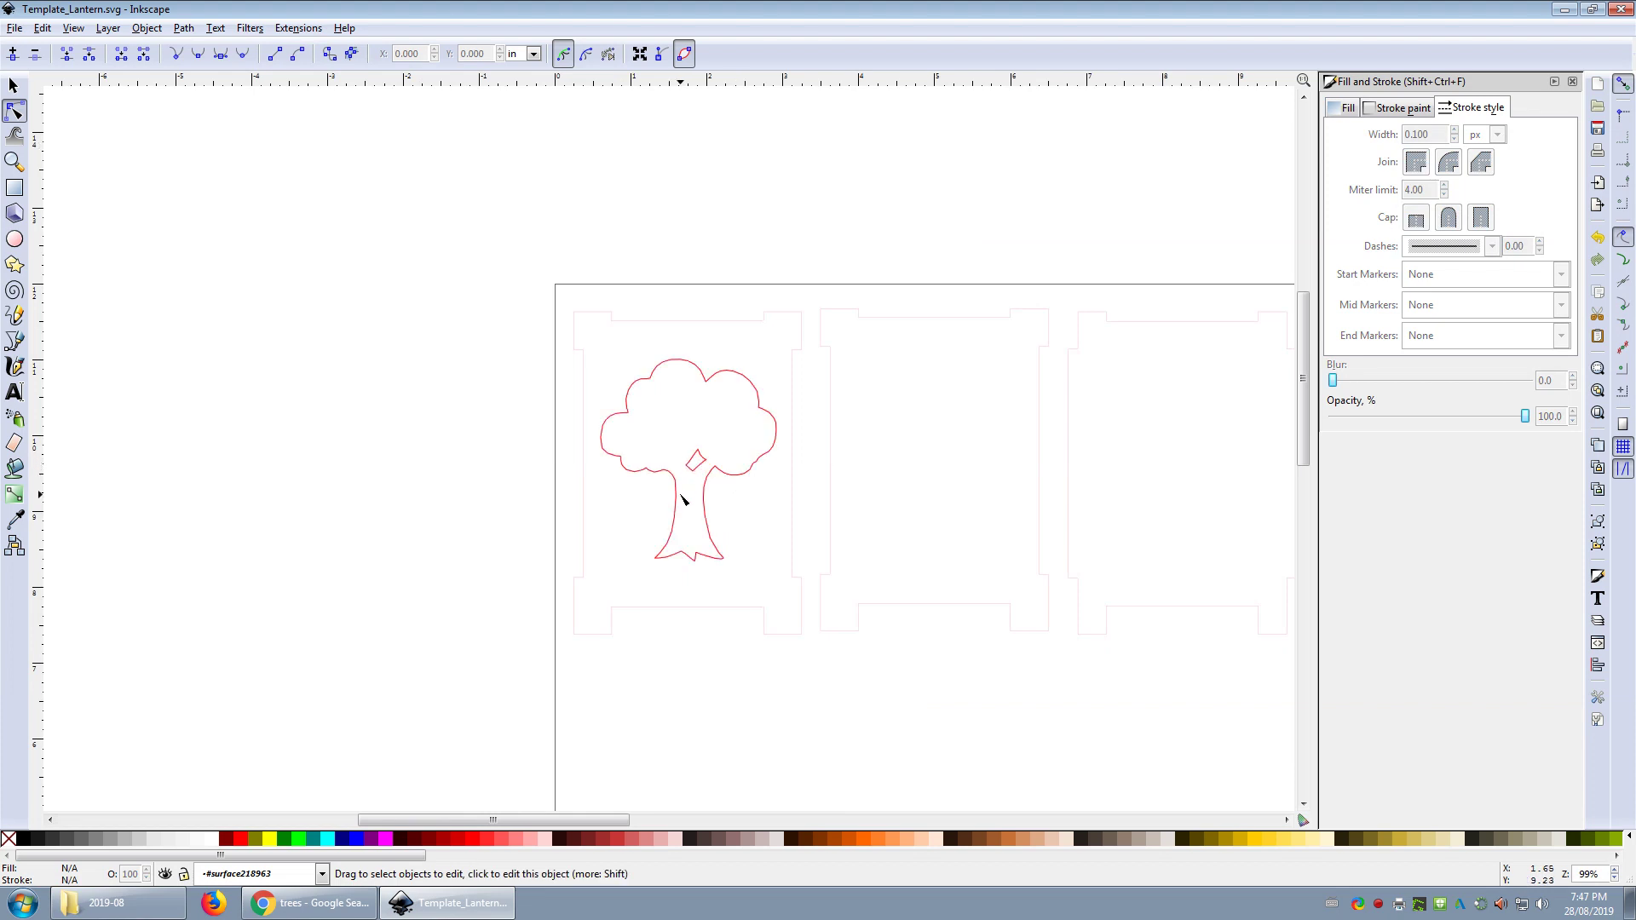
pyautogui.scroll(2, 665, 515)
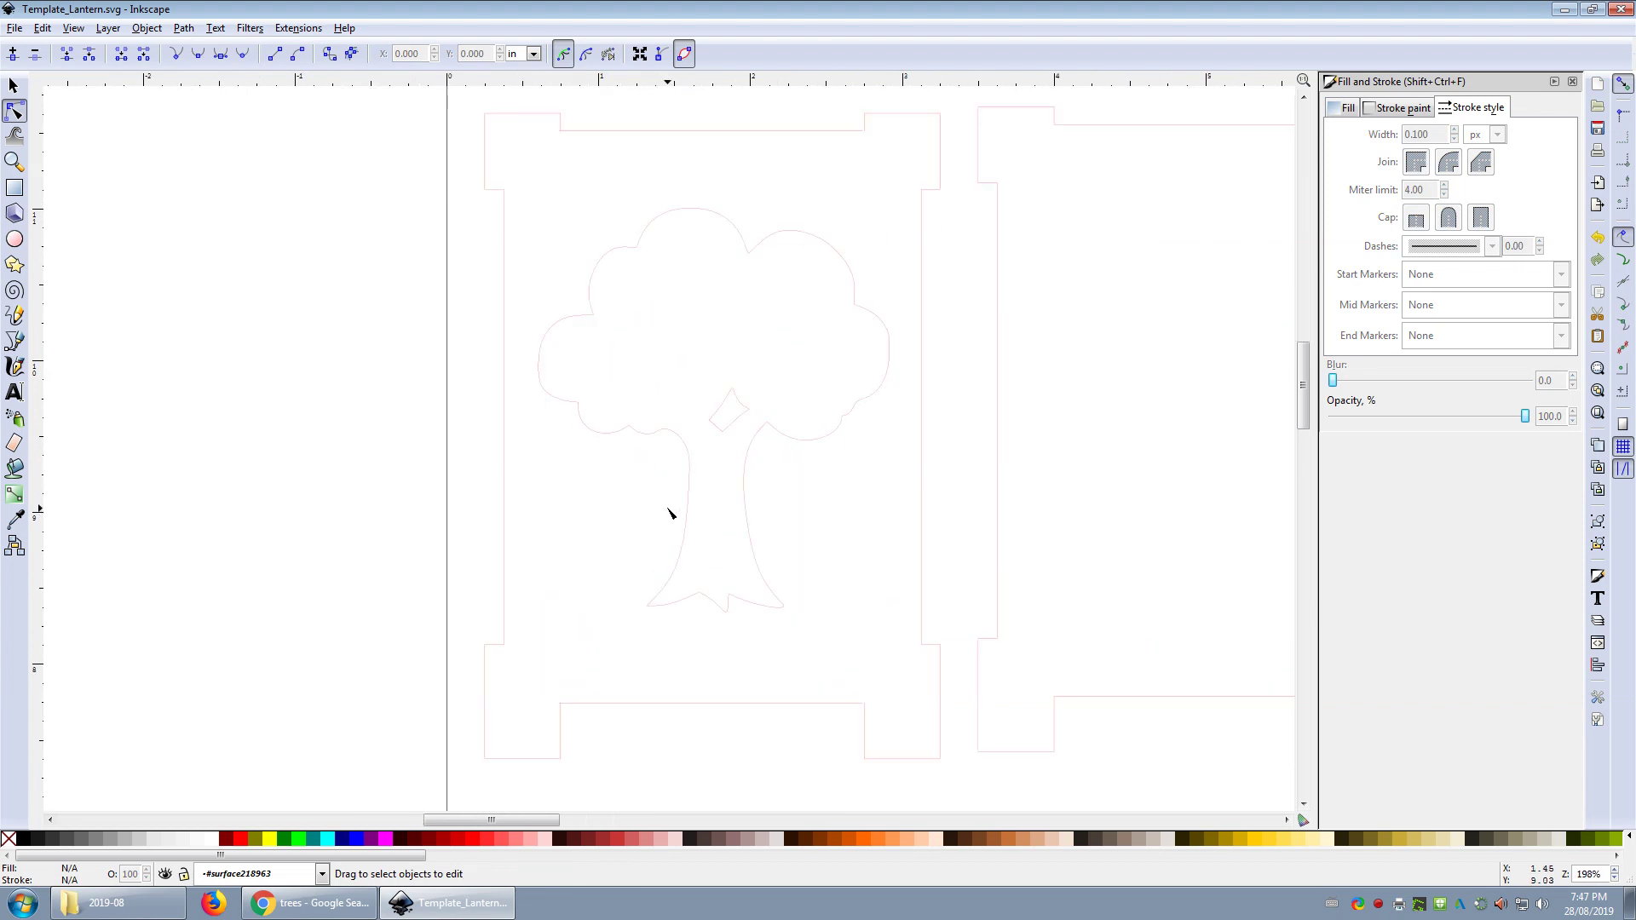
pyautogui.click(721, 425)
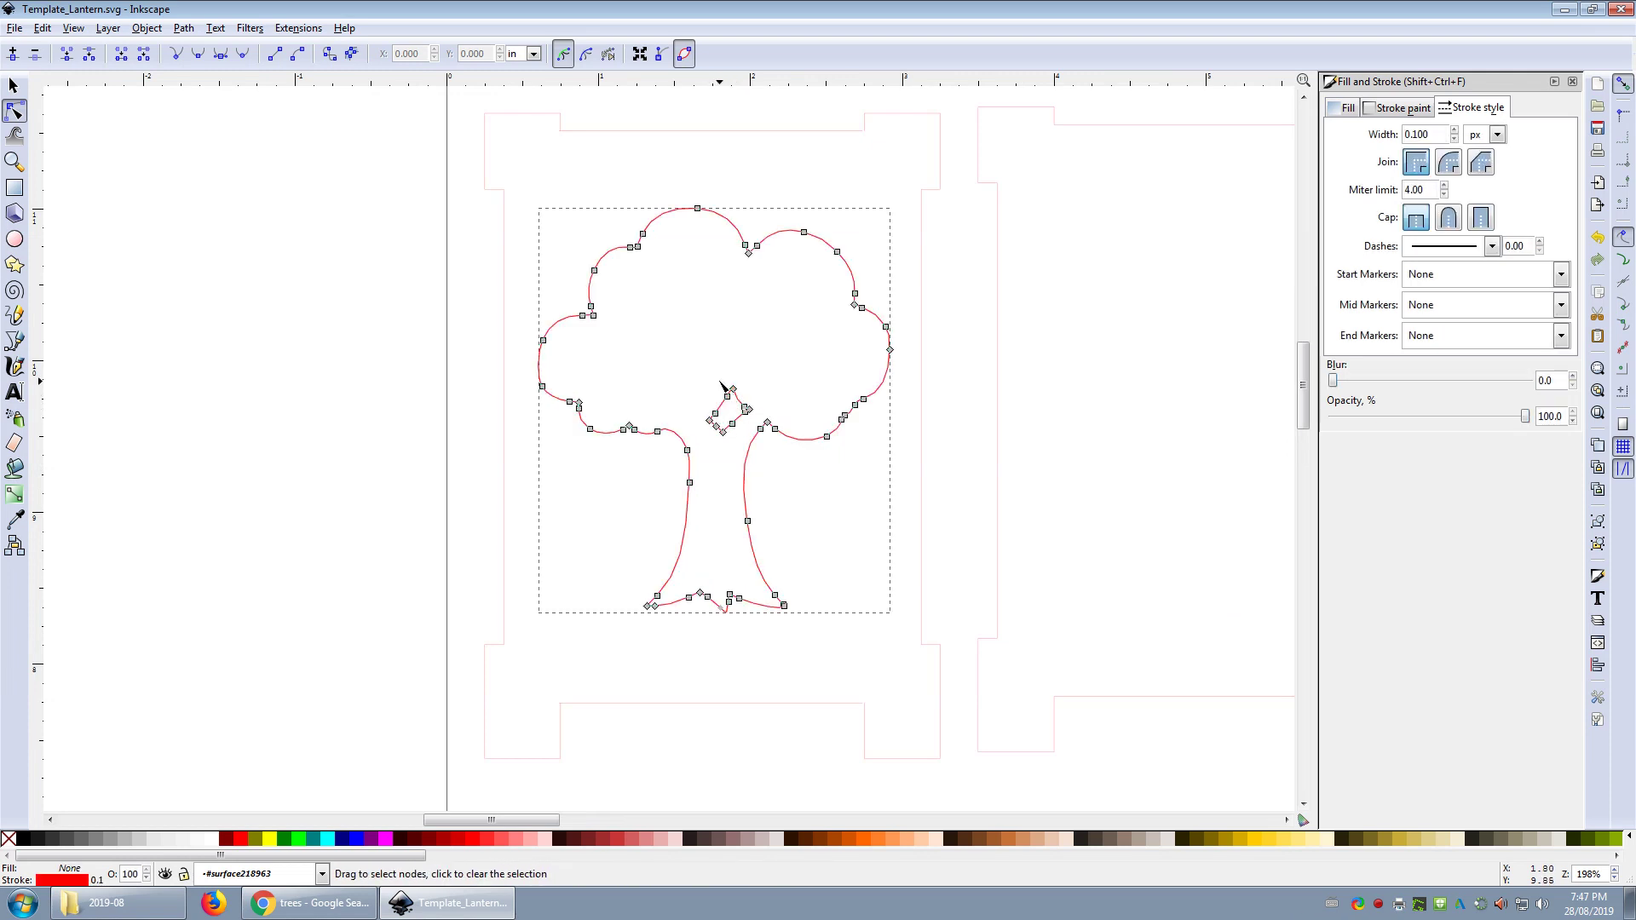
pyautogui.click(941, 369)
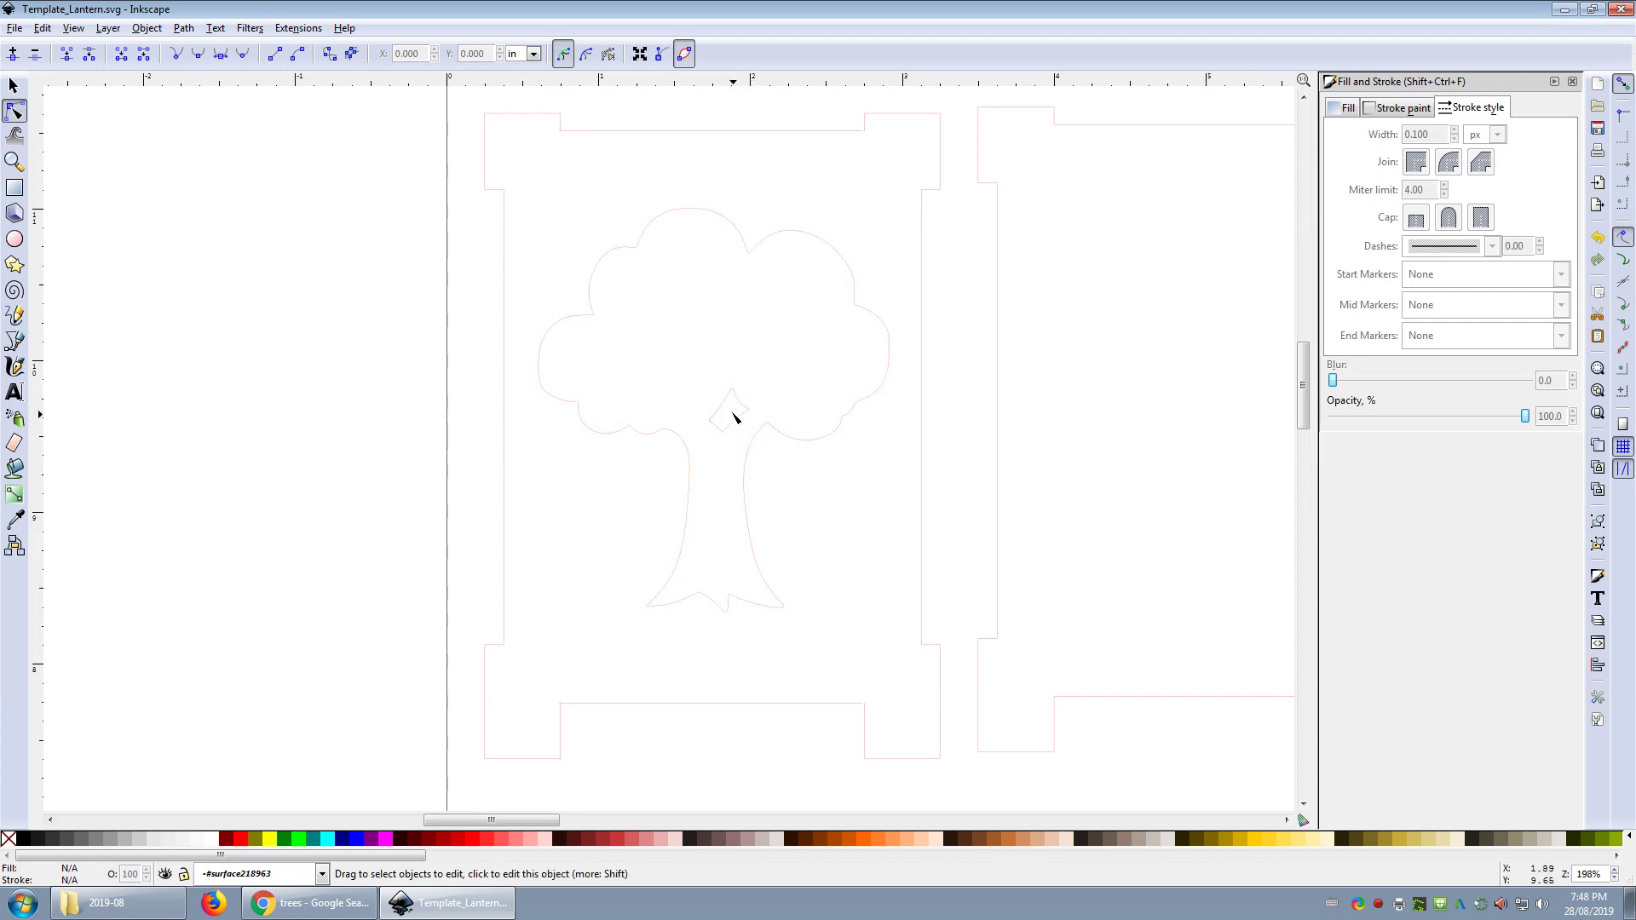
pyautogui.click(14, 85)
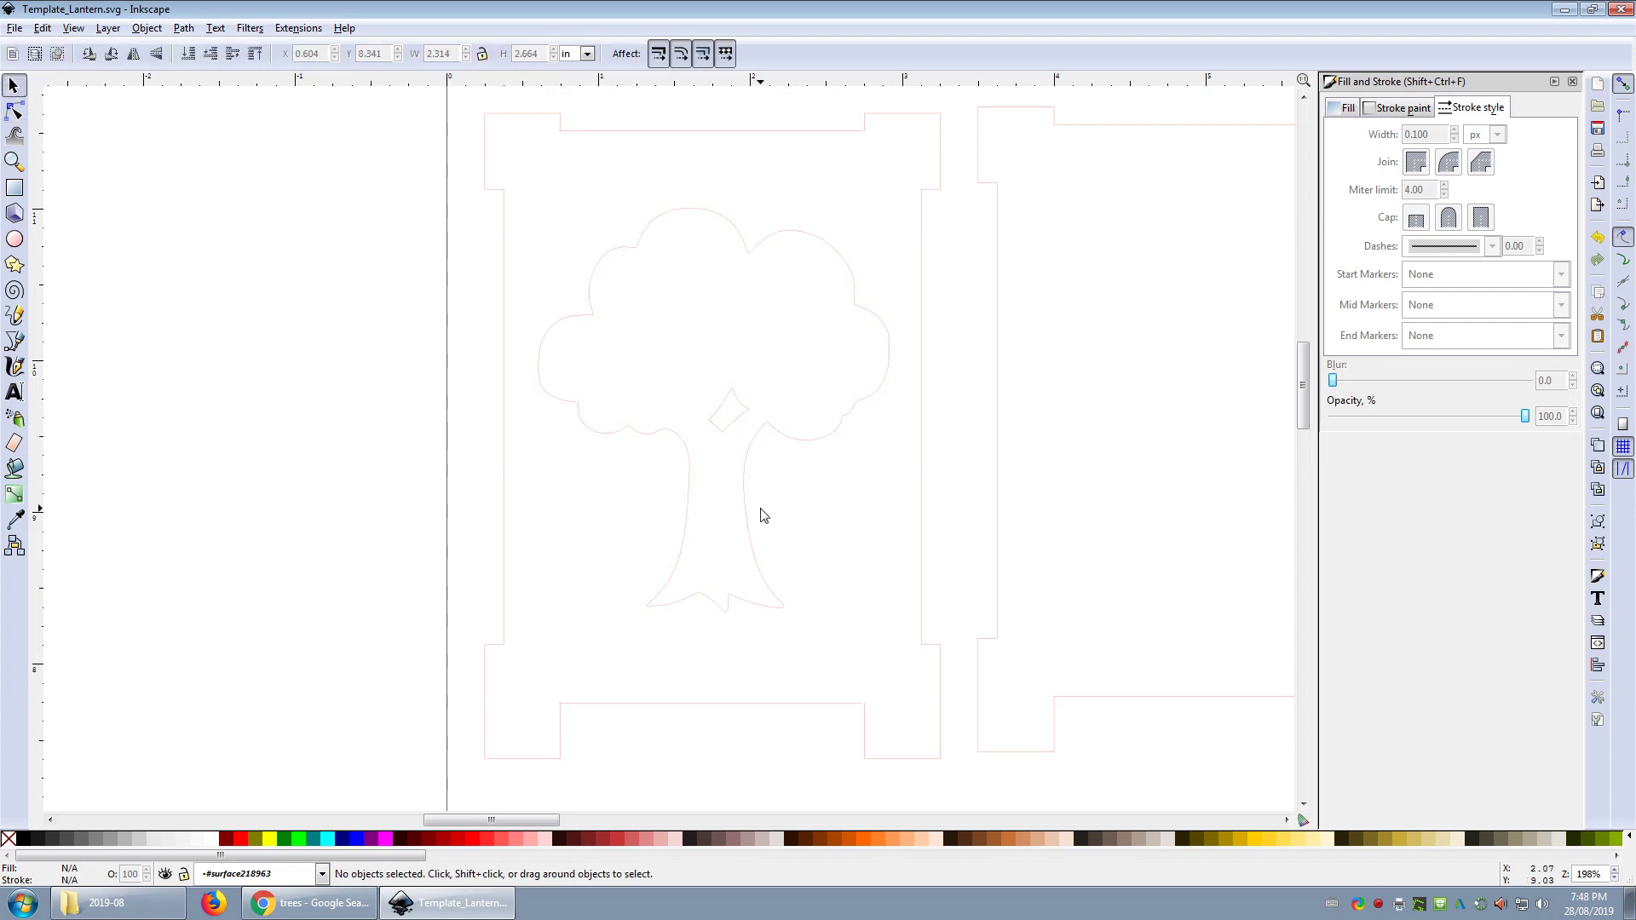
pyautogui.click(742, 409)
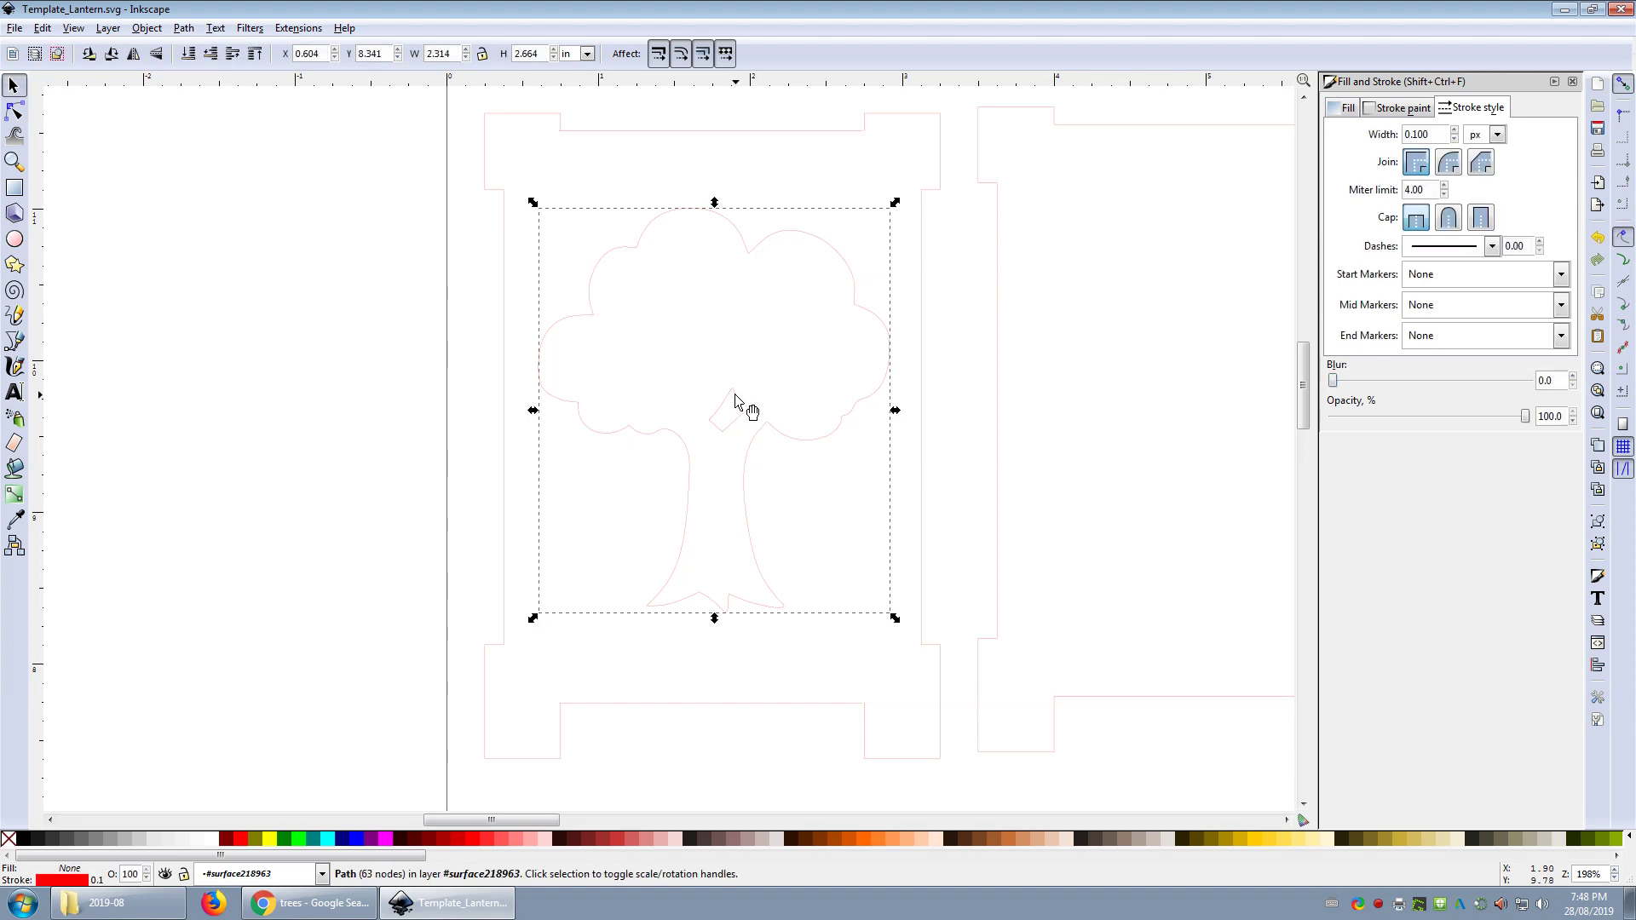
pyautogui.doubleClick(736, 404)
pyautogui.click(743, 407)
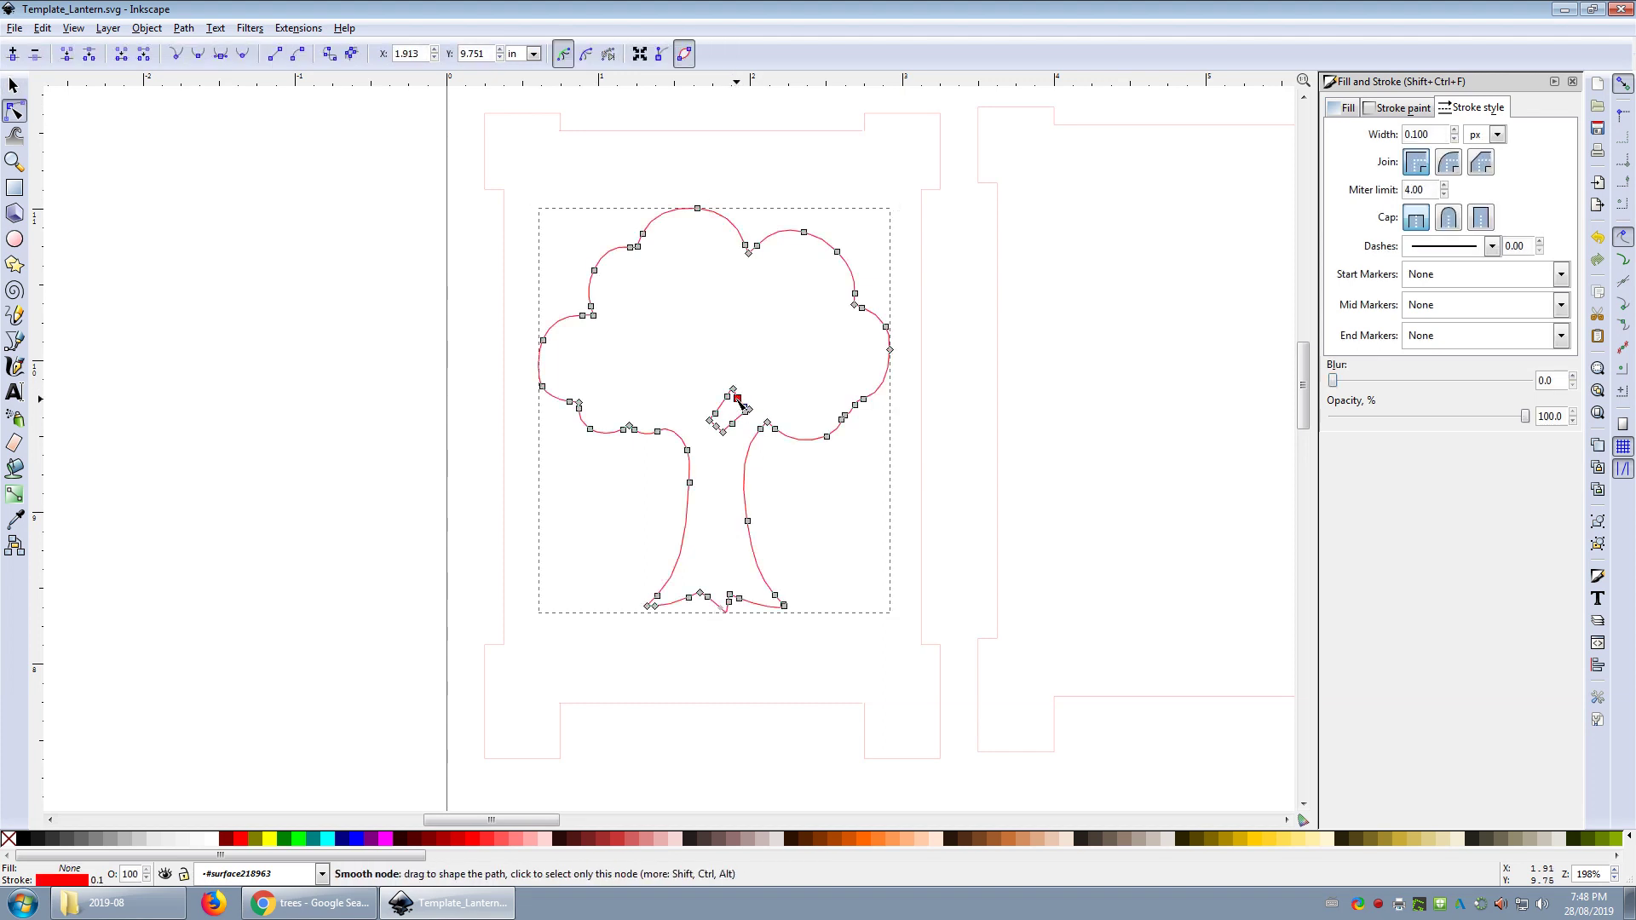
pyautogui.click(722, 408)
pyautogui.moveTo(725, 410); pyautogui.dragTo(738, 394)
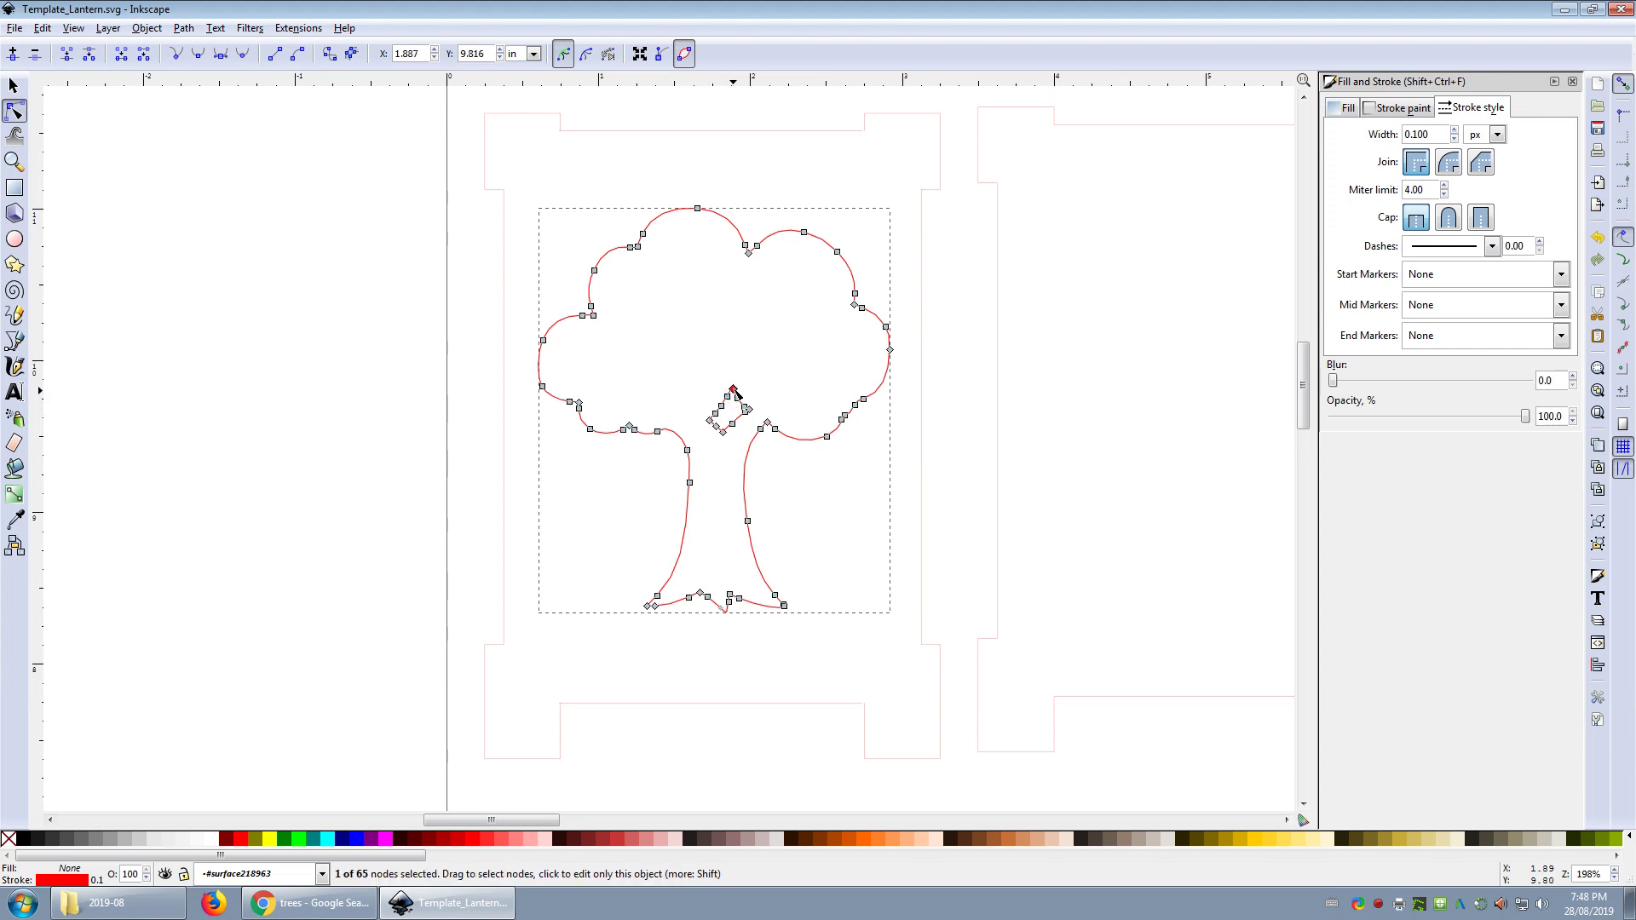
# Reshape the small opening between the branches by pulling its upper and right-hand nodes outward and deleting nodes to leave a rounded lobe.
pyautogui.moveTo(736, 393); pyautogui.dragTo(720, 359)
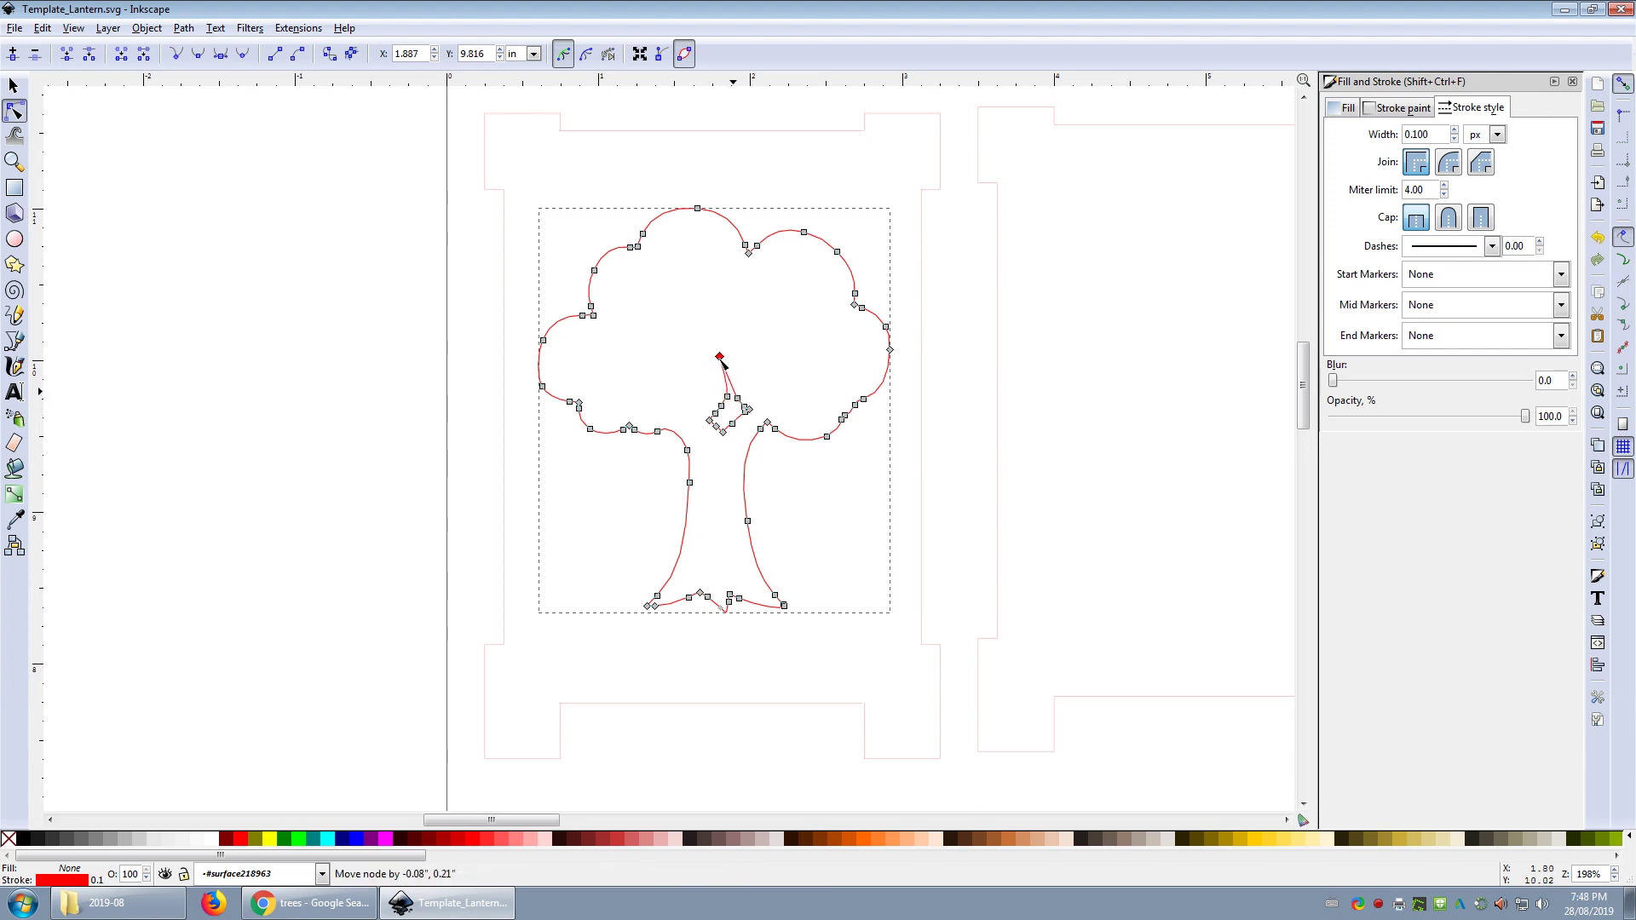
pyautogui.moveTo(756, 419); pyautogui.dragTo(772, 382)
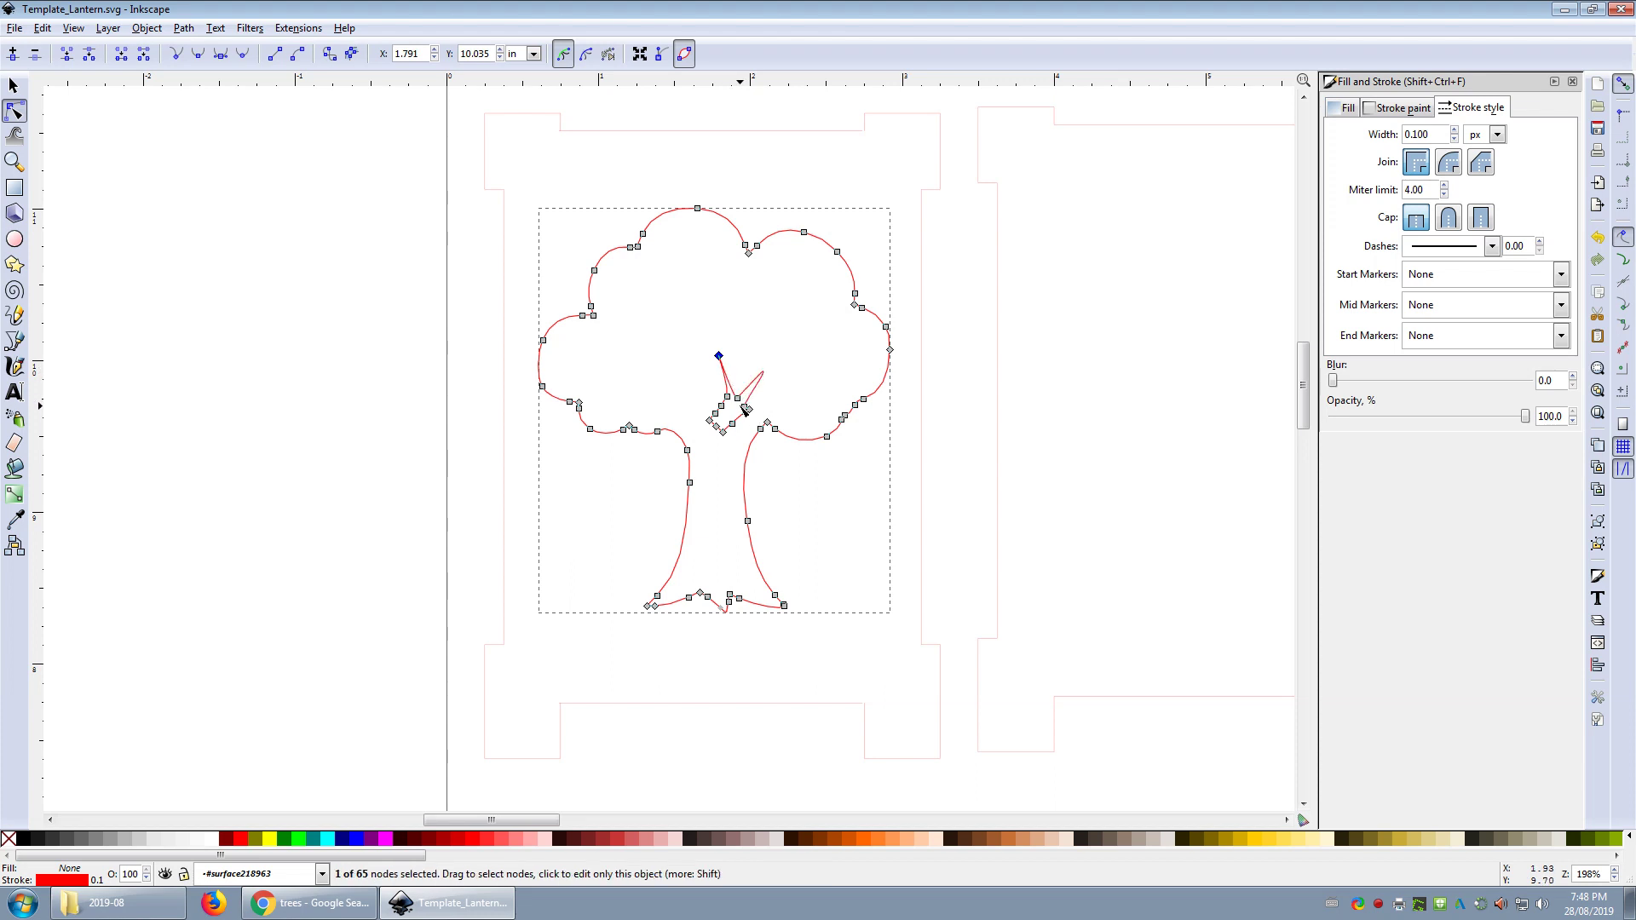
pyautogui.click(739, 399)
pyautogui.press('Delete')
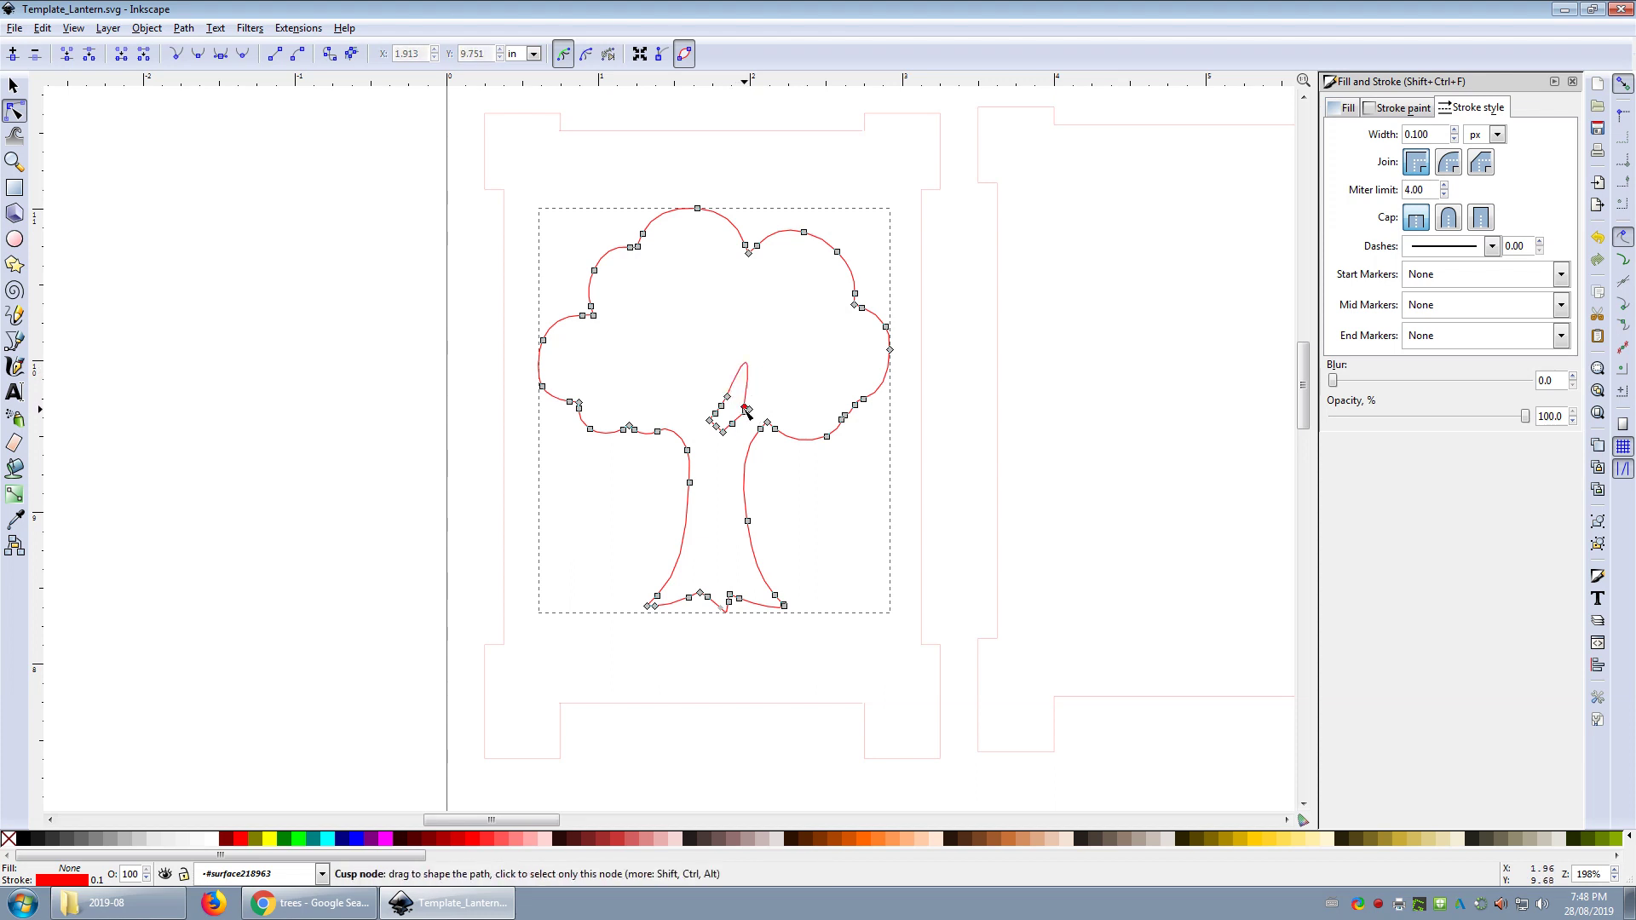
pyautogui.moveTo(746, 410); pyautogui.dragTo(789, 411)
pyautogui.press('Delete')
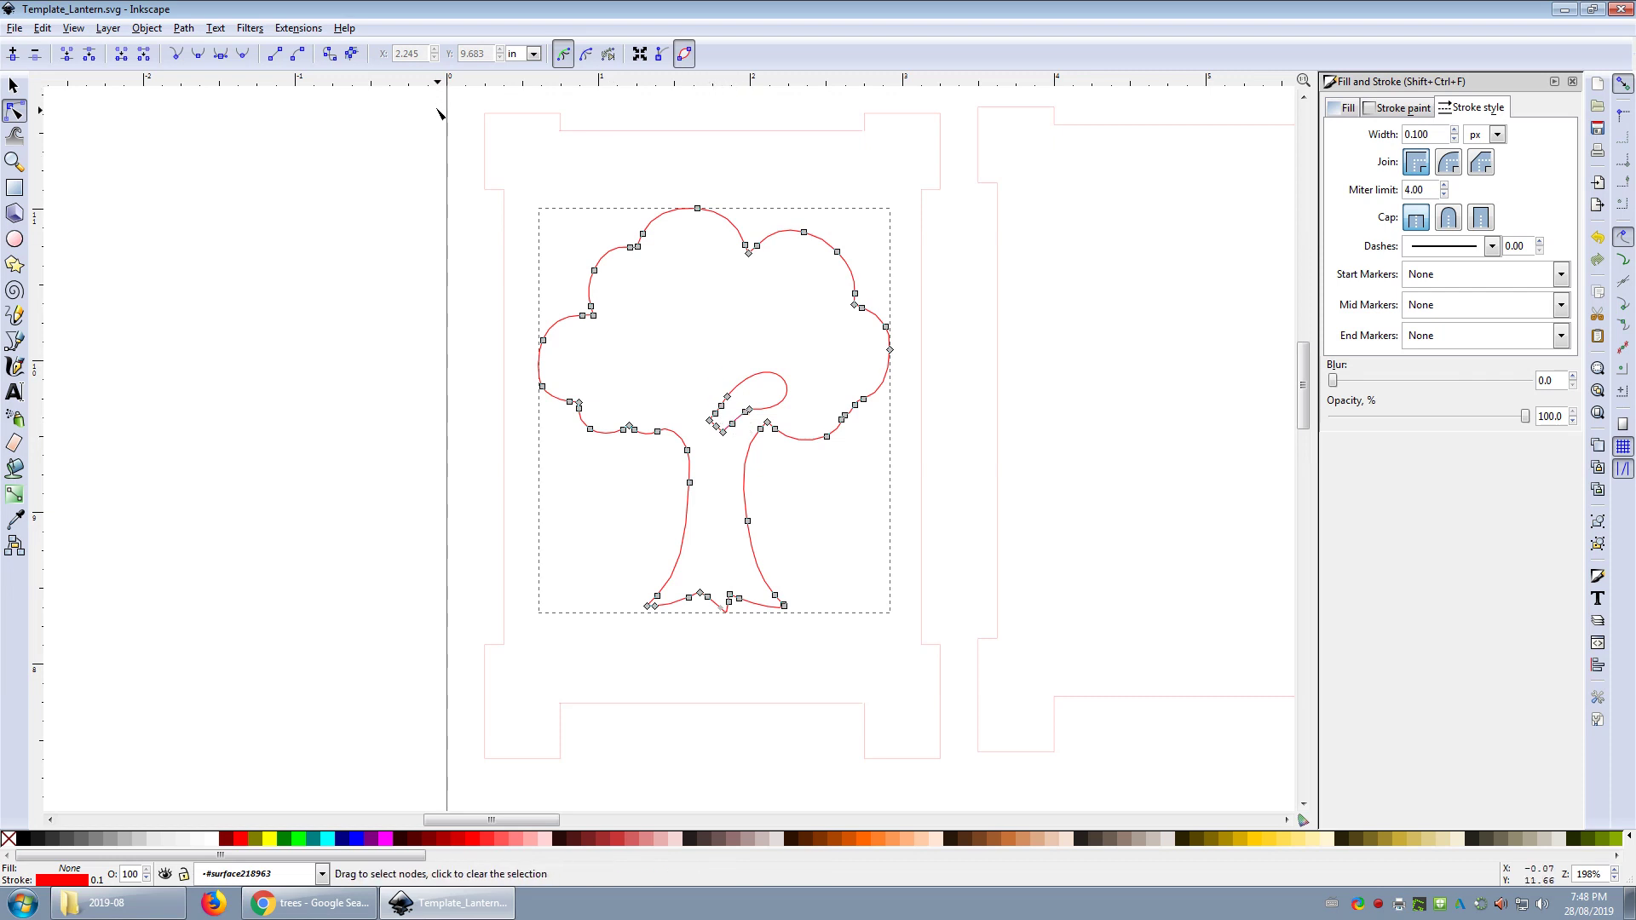
# Break apart the tree path into a separate outer outline and inner opening, and clear the selection.
pyautogui.click(184, 29)
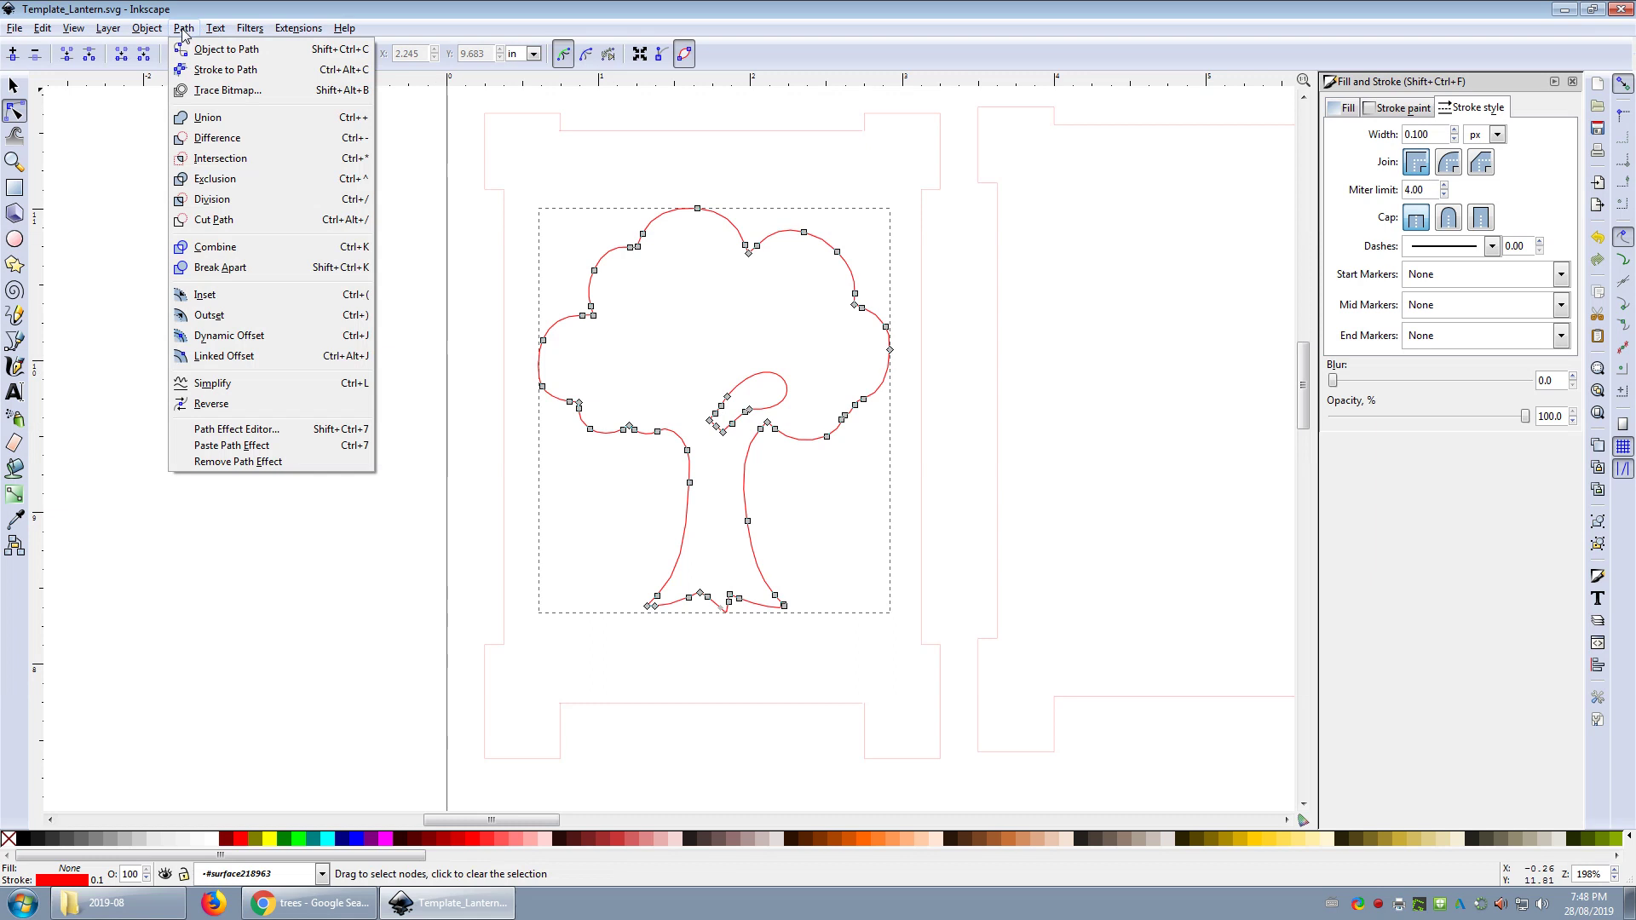
pyautogui.click(222, 270)
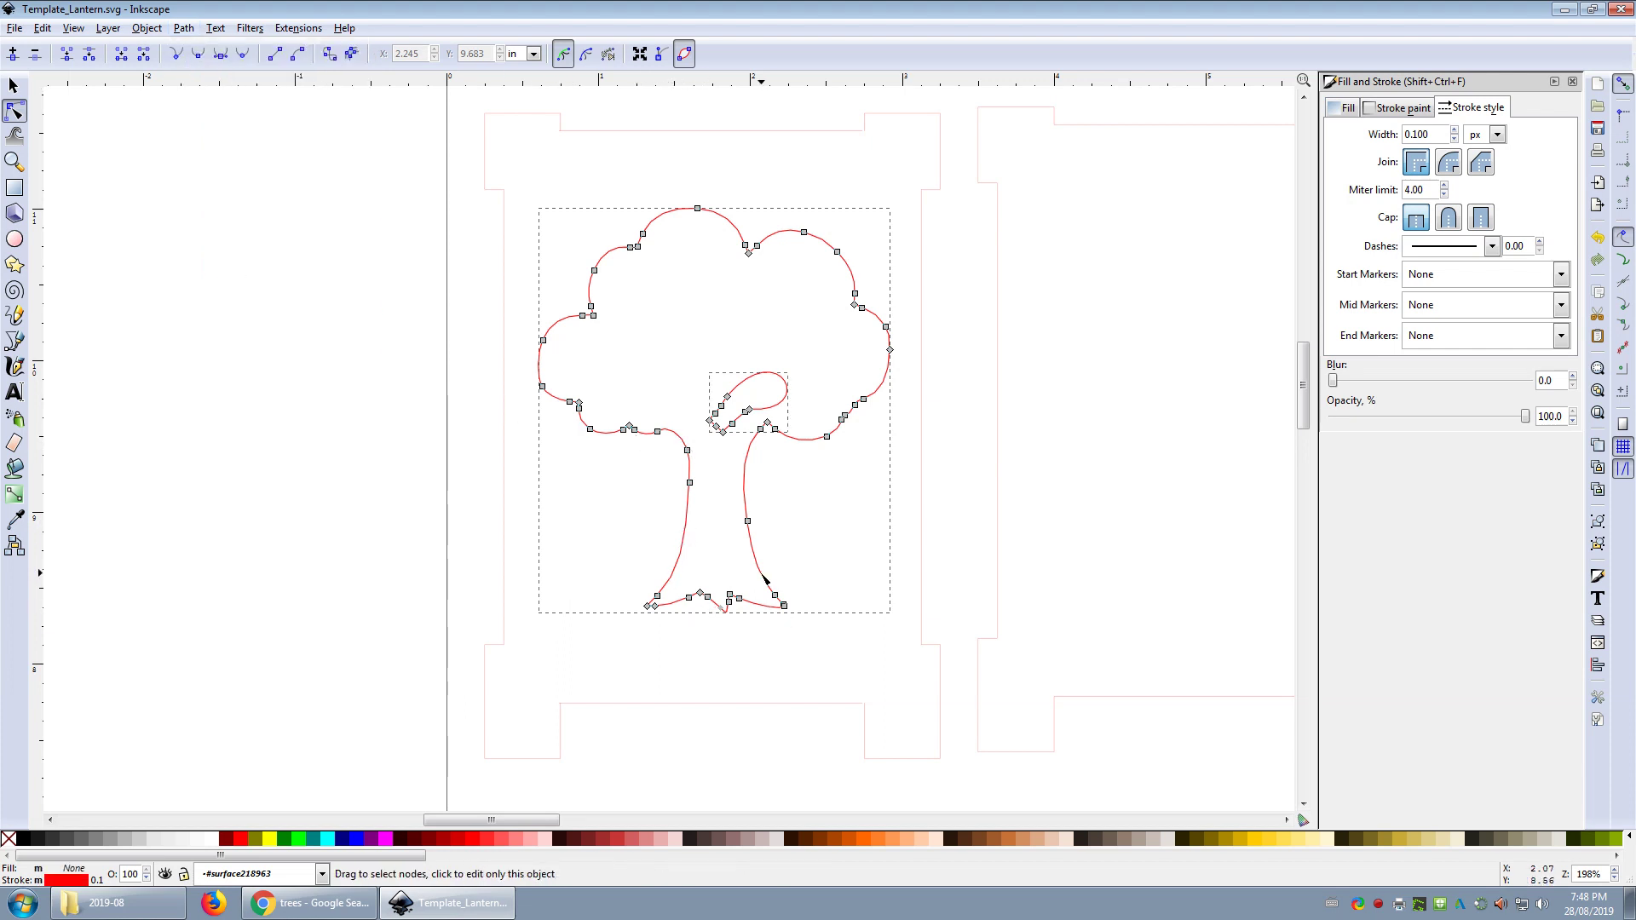
pyautogui.click(957, 419)
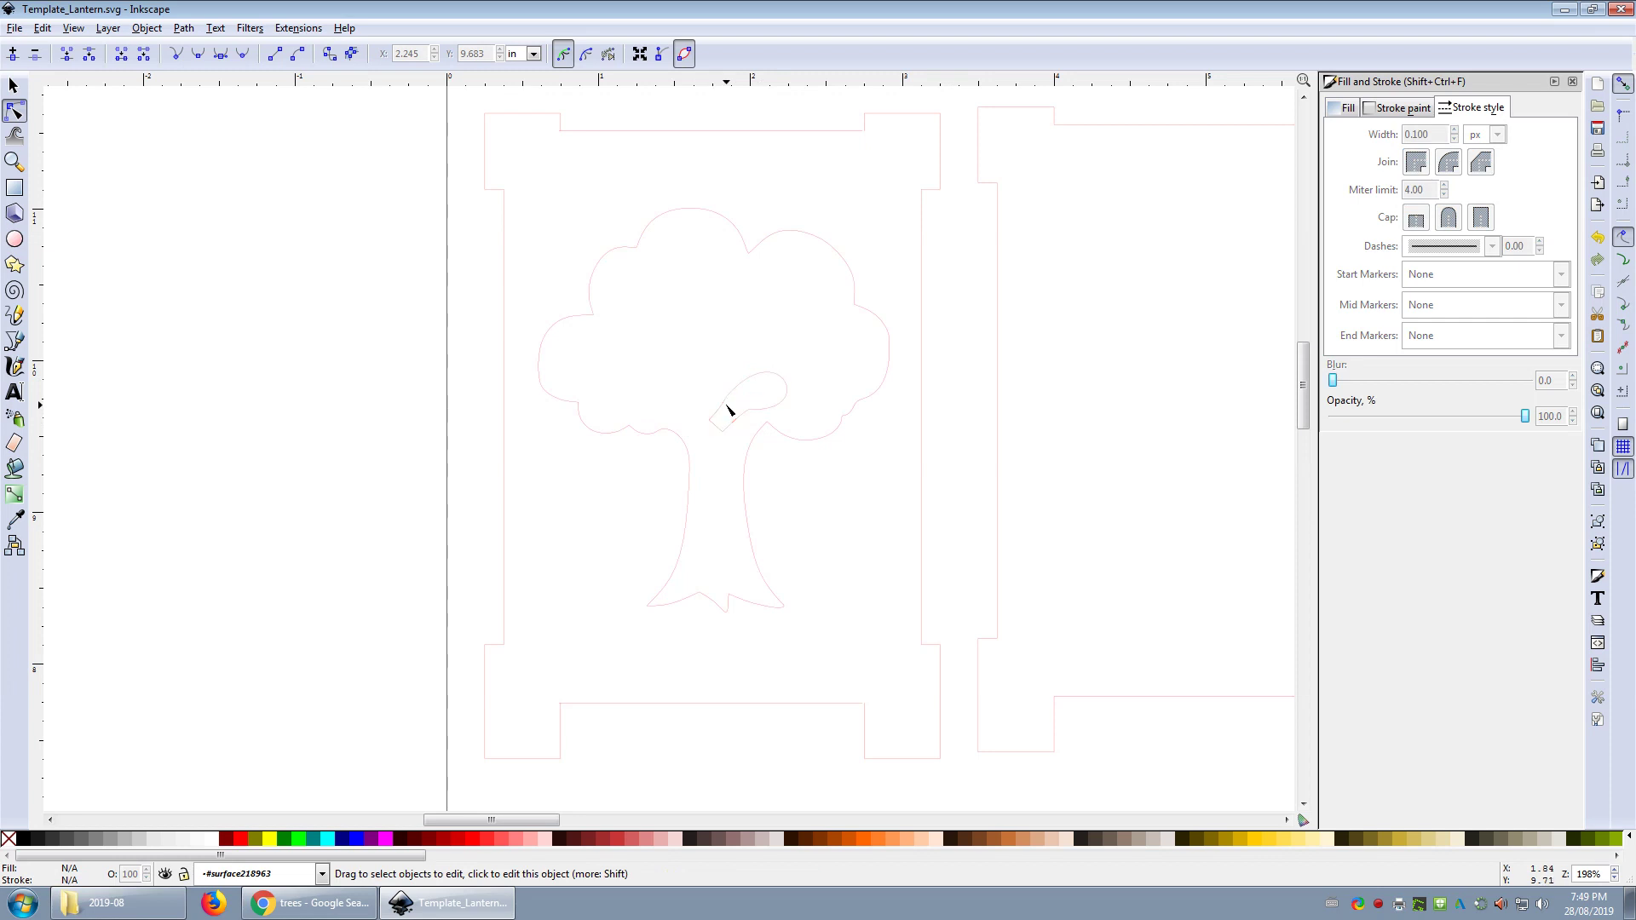
# Delete the small inner opening path from the middle of the tree.
pyautogui.click(731, 409)
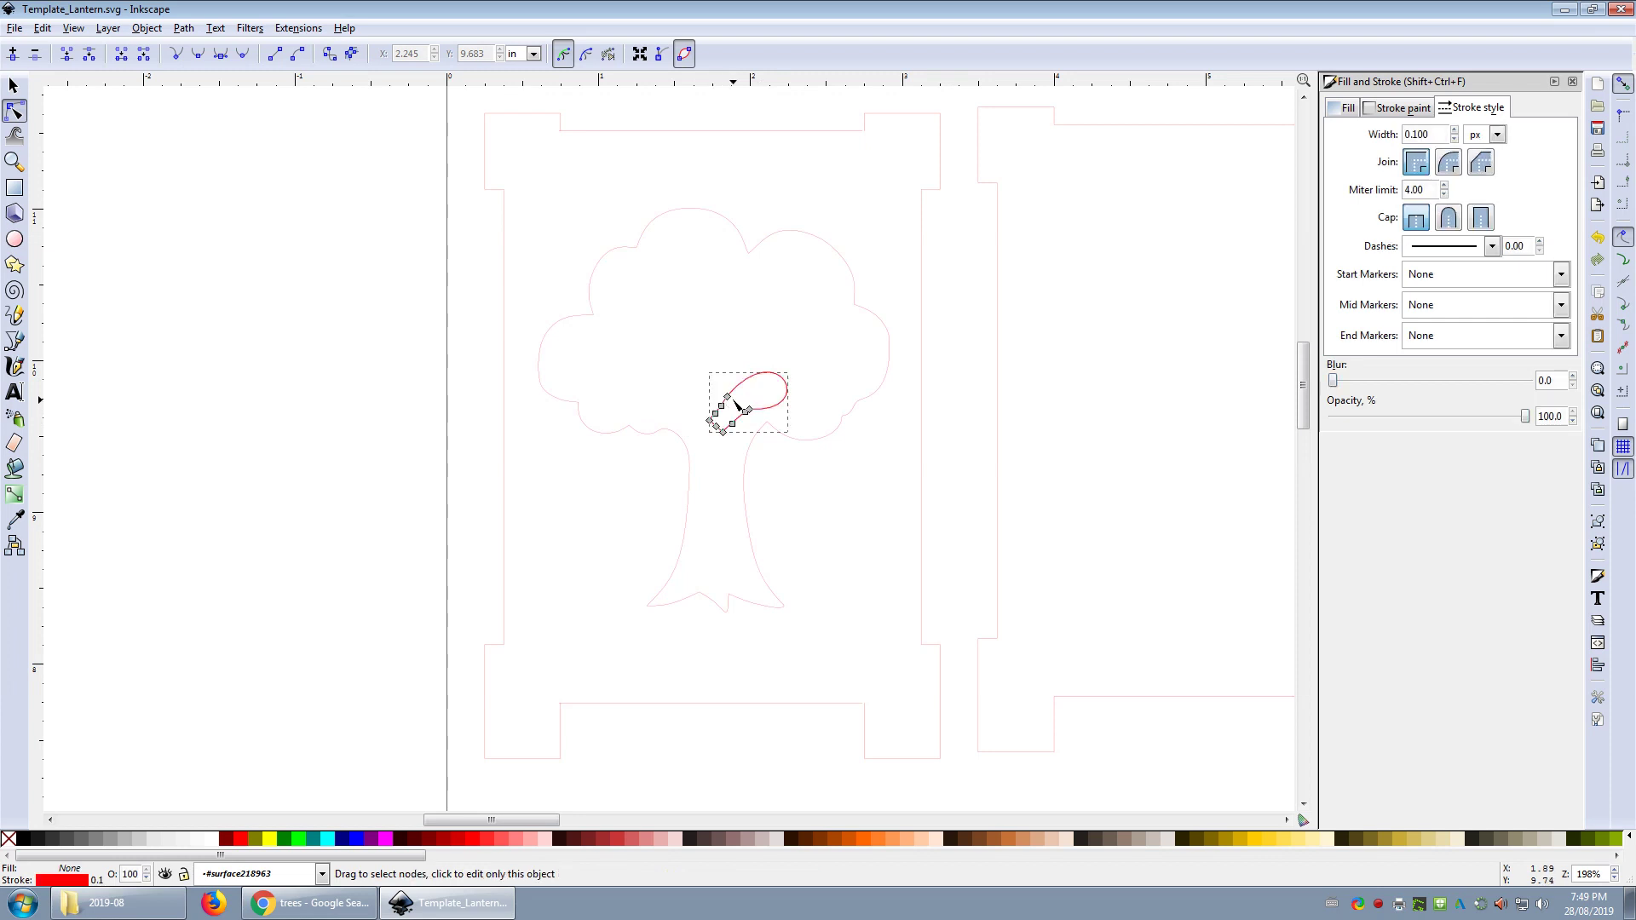
pyautogui.click(13, 86)
pyautogui.press('Delete')
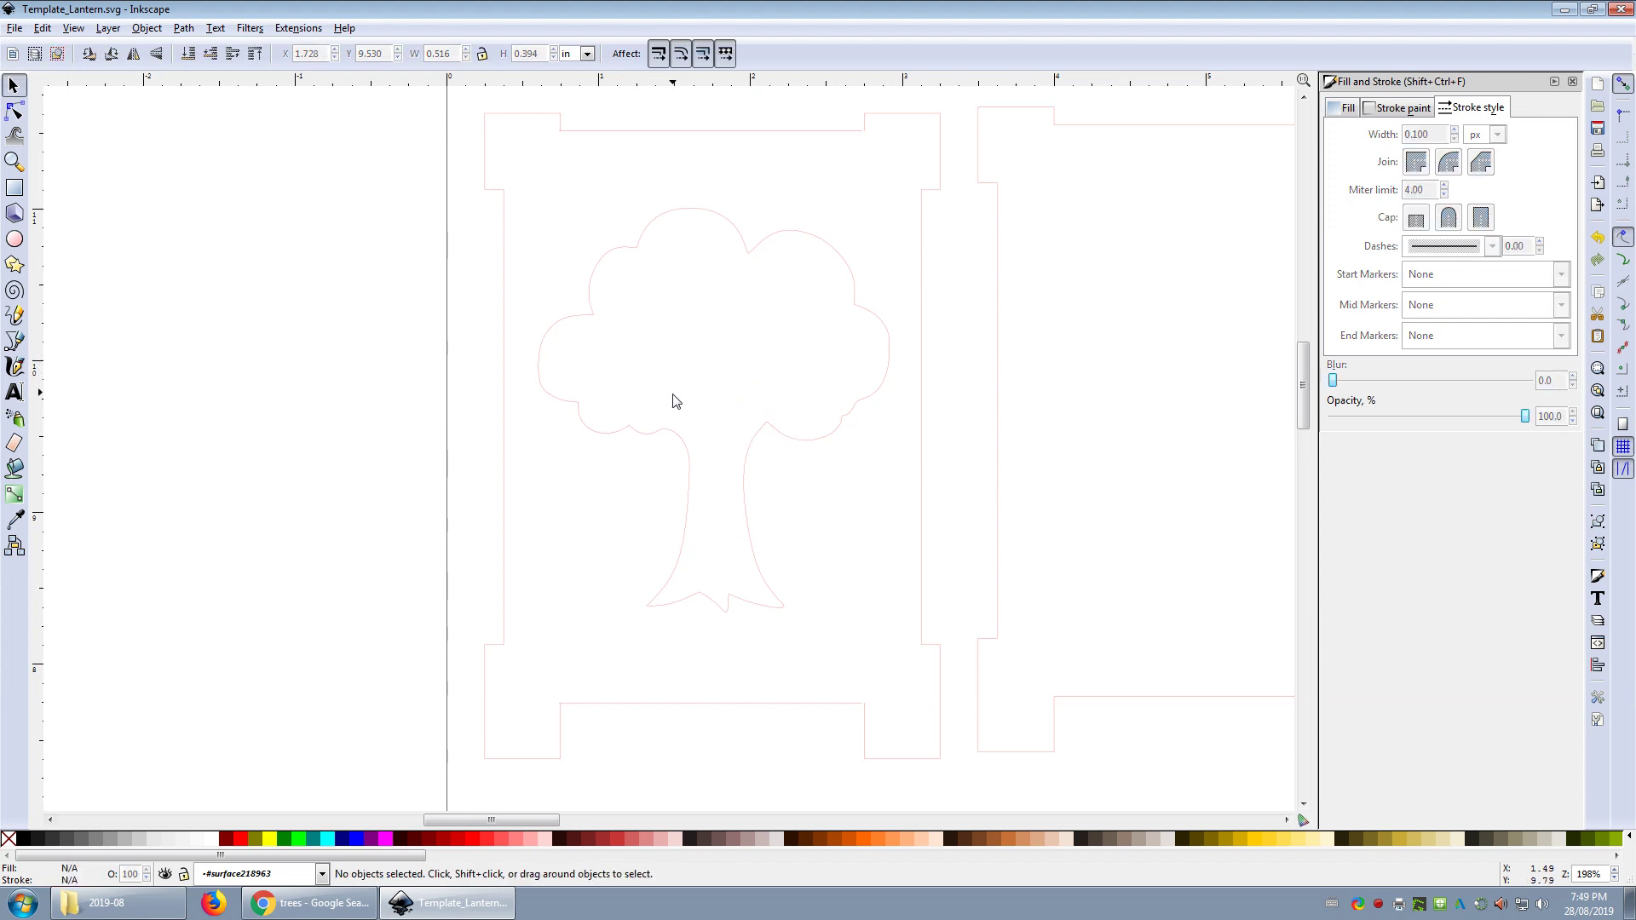
pyautogui.scroll(-1, 723, 441)
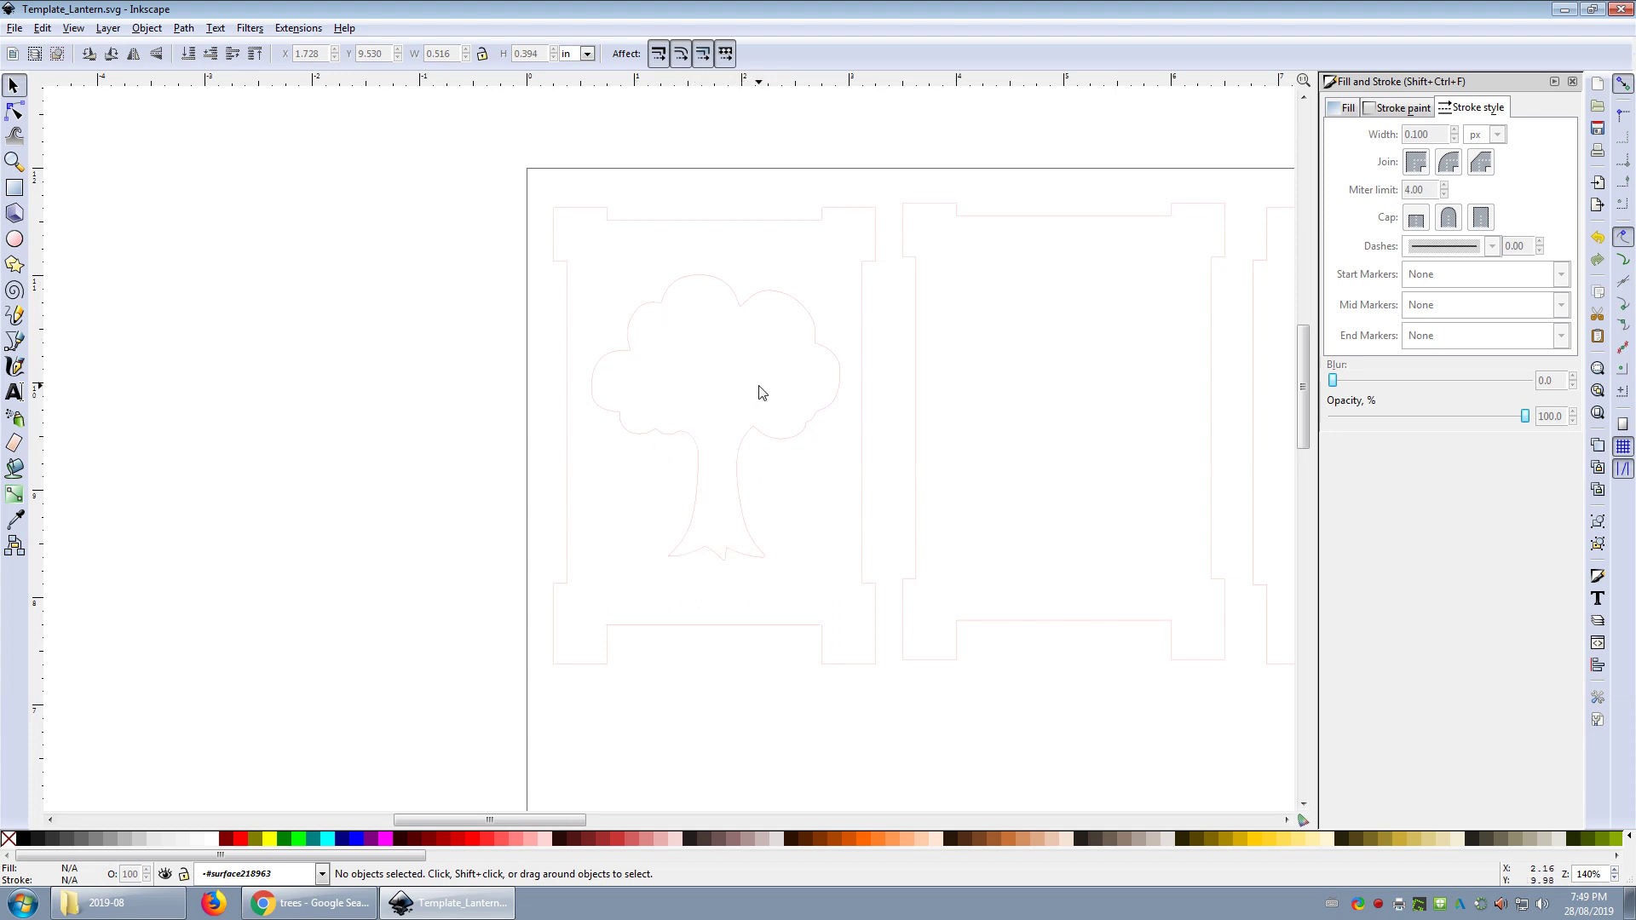
pyautogui.rightClick(727, 385)
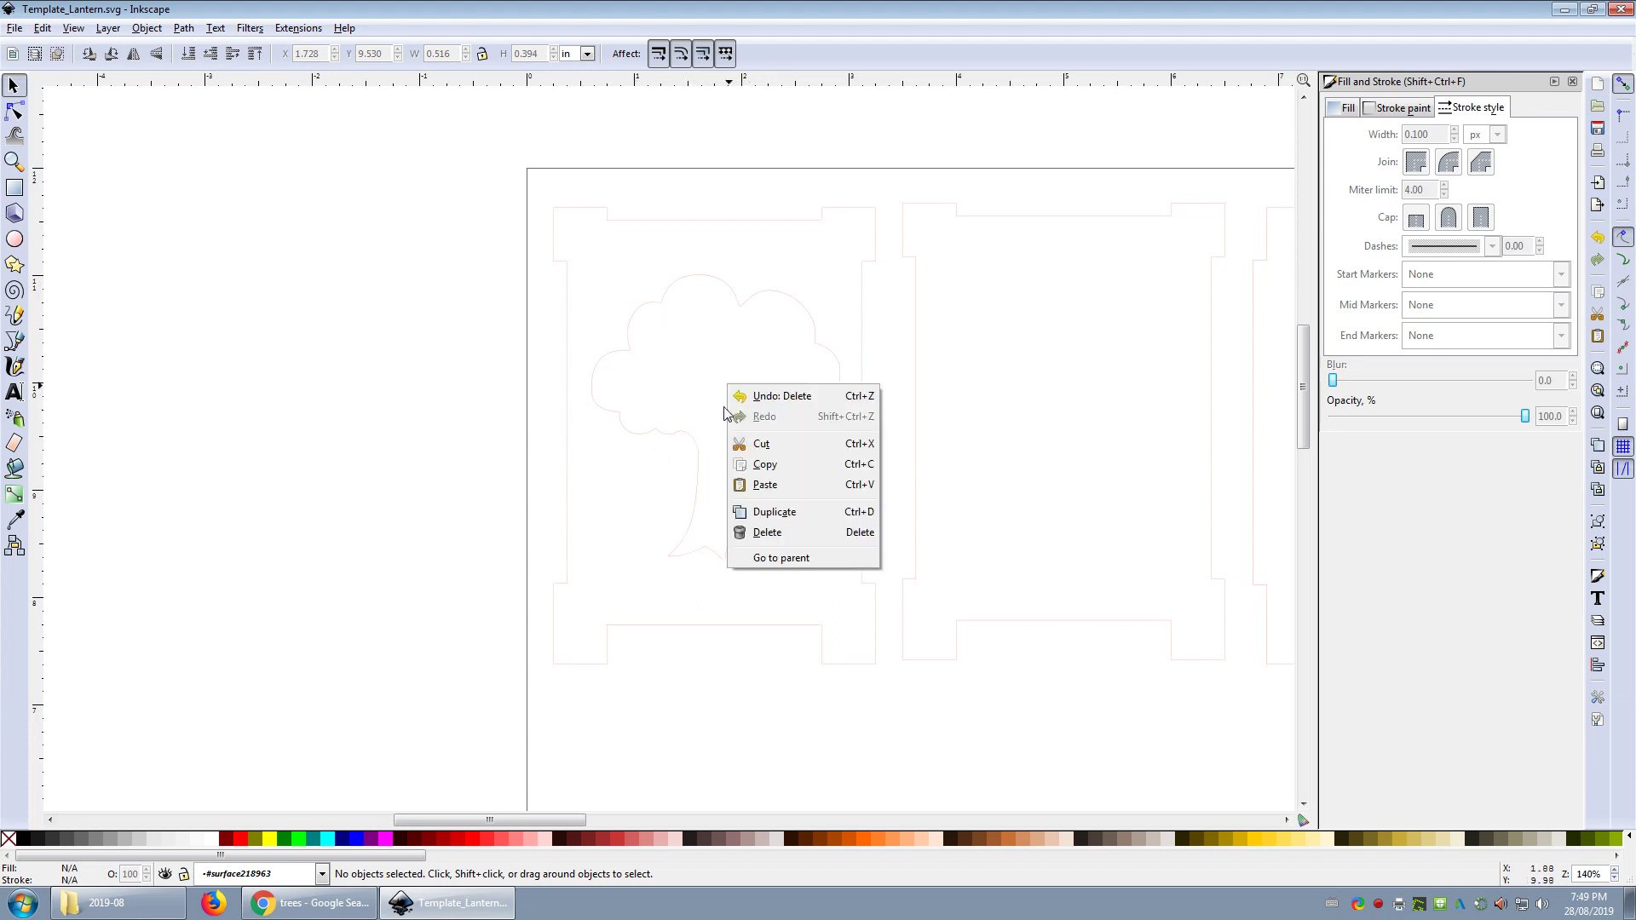
pyautogui.click(771, 275)
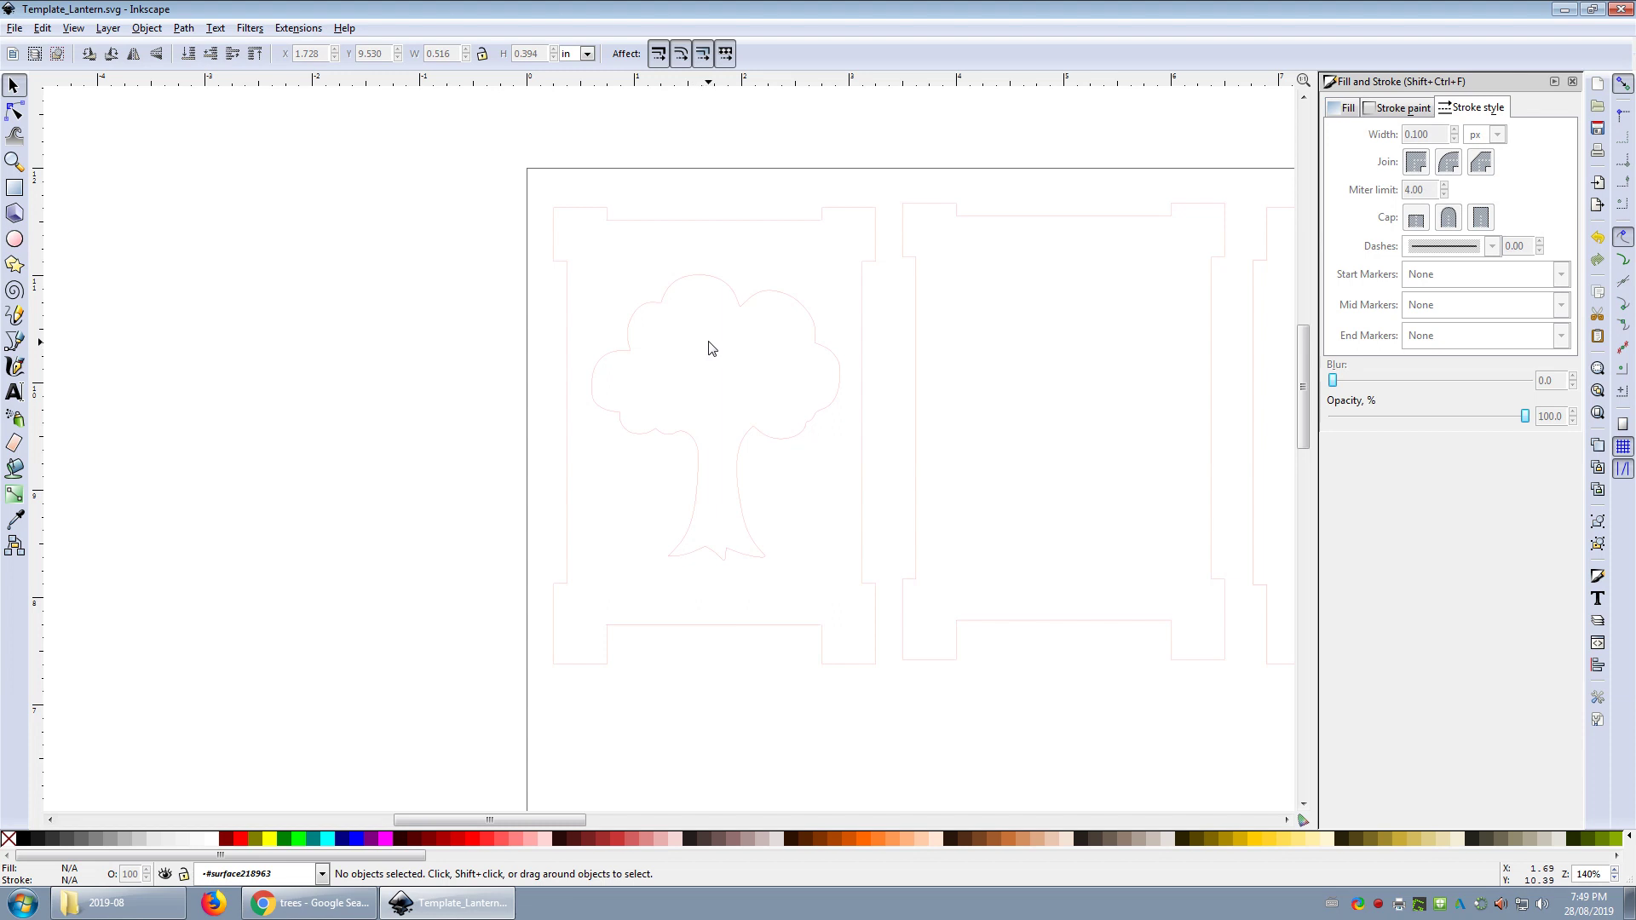
# Undo the opening's deletion, and give the outer tree path a solid black fill with no stroke.
pyautogui.press('ctrl')
pyautogui.hotkey('ctrl', 'z')
pyautogui.click(742, 311)
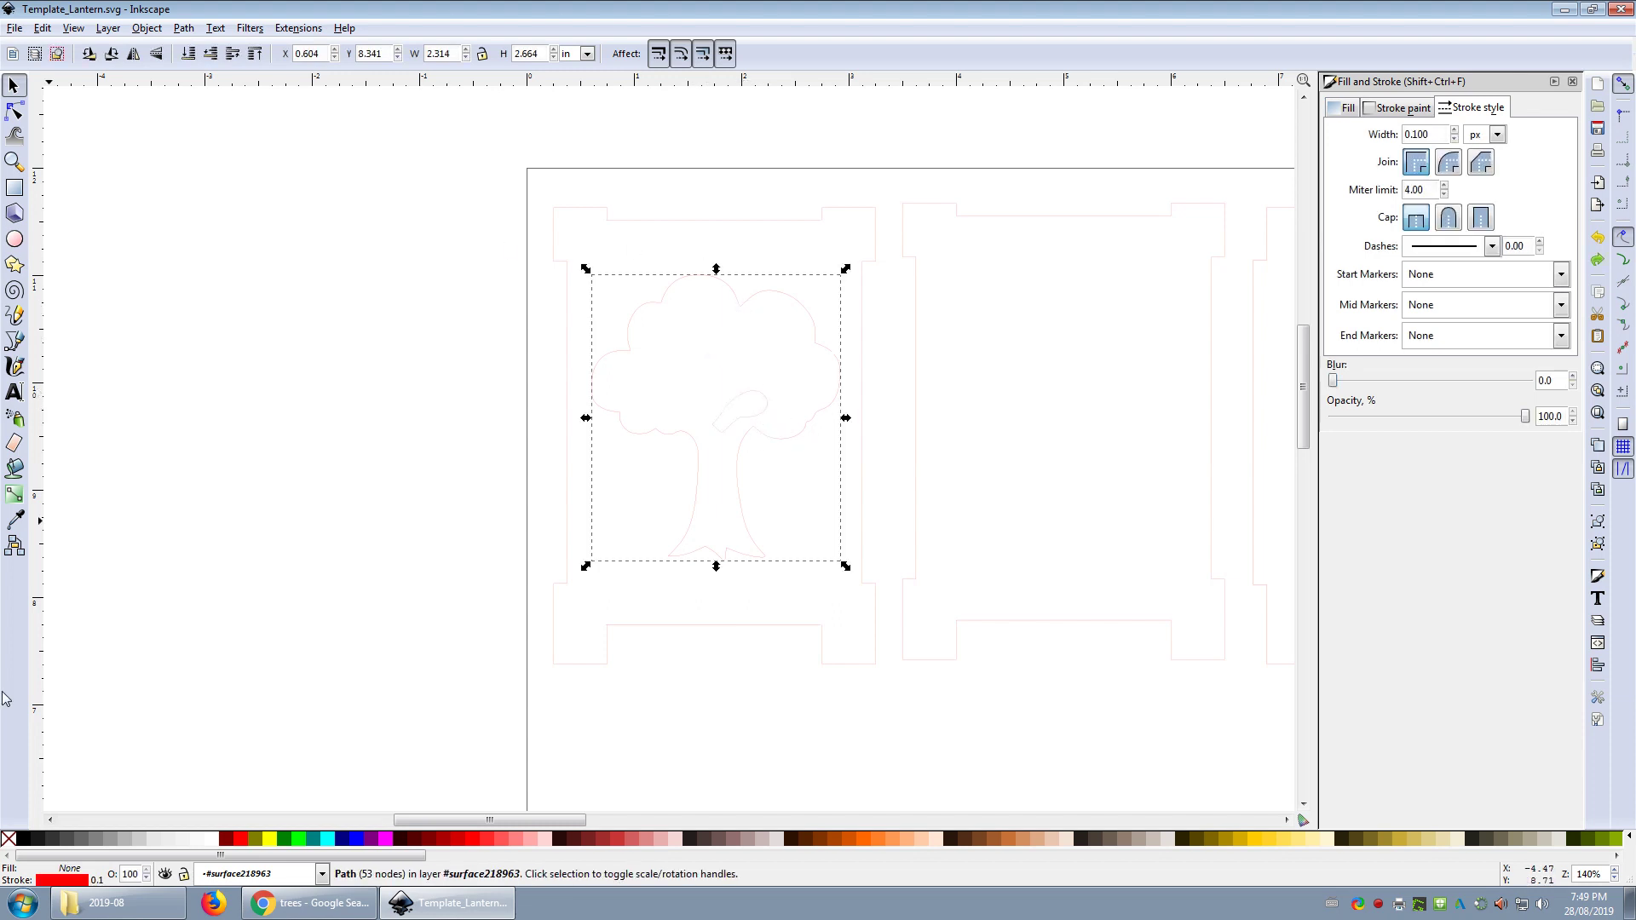
pyautogui.click(25, 841)
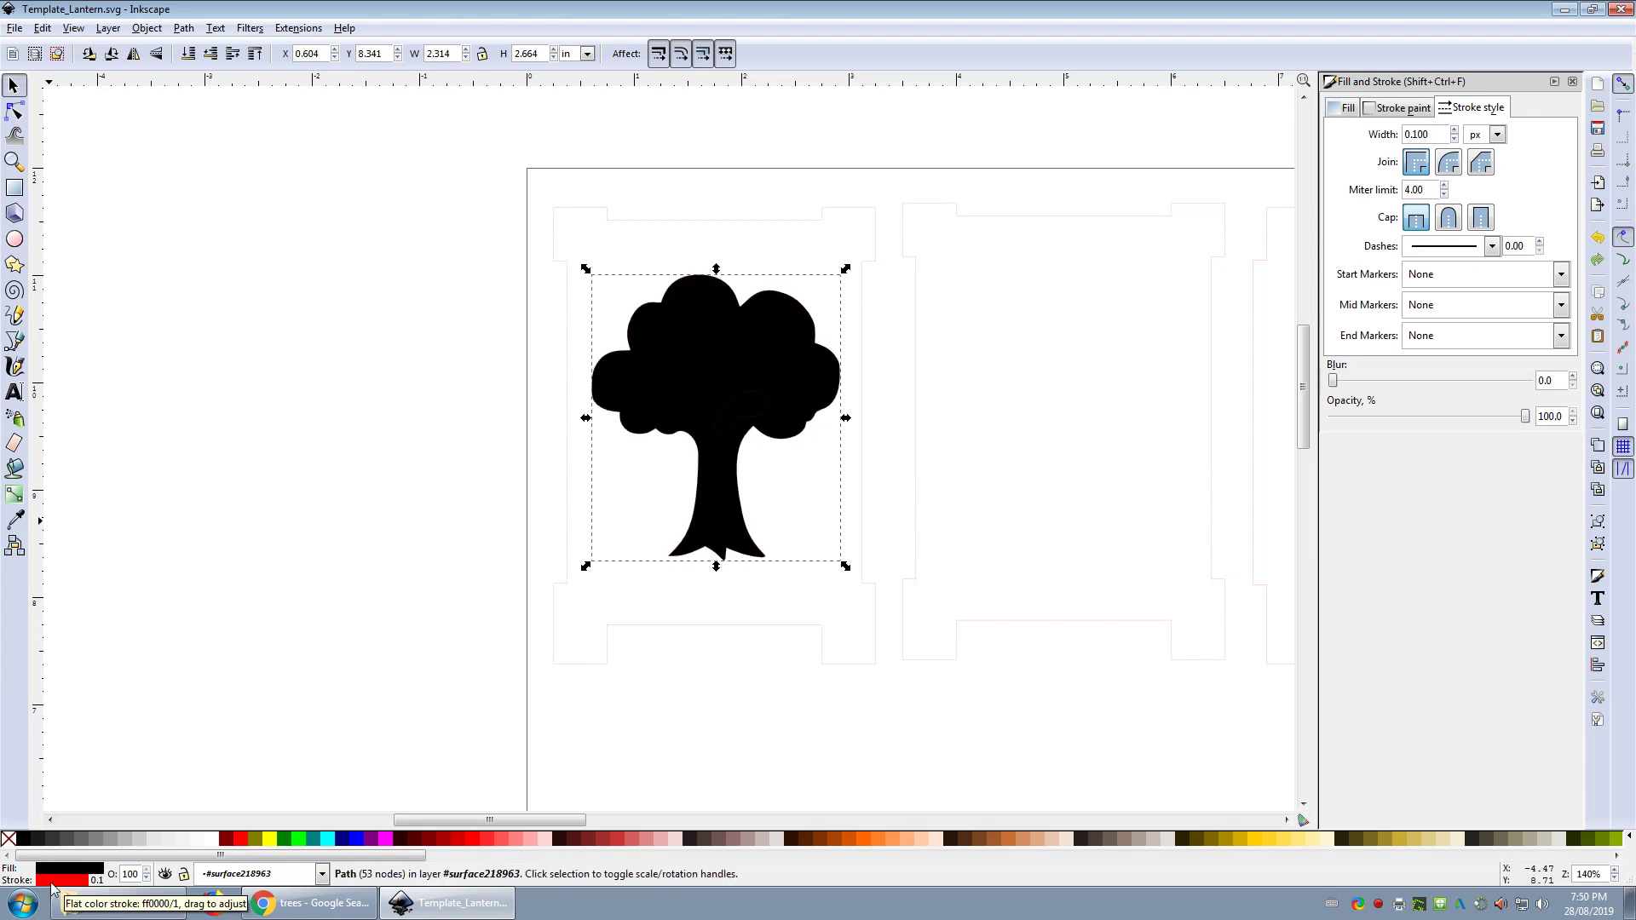
pyautogui.keyDown('shift'); pyautogui.click(10, 839); pyautogui.keyUp('shift')
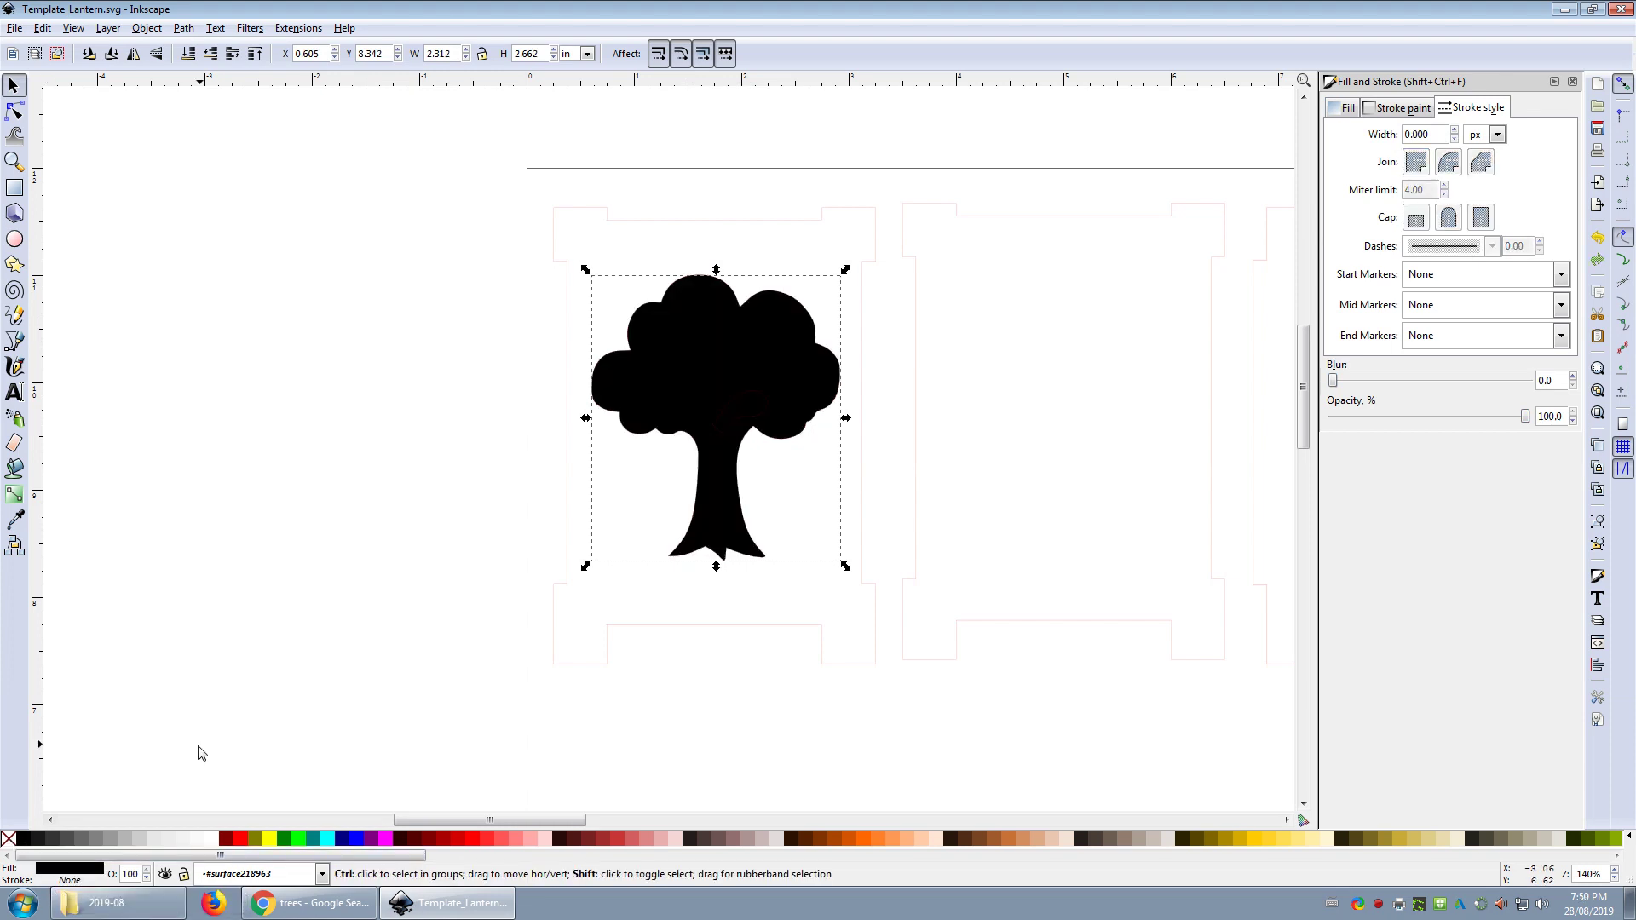
# Fill the small inner opening white so it contrasts with the black tree, and clear the selection.
pyautogui.click(735, 396)
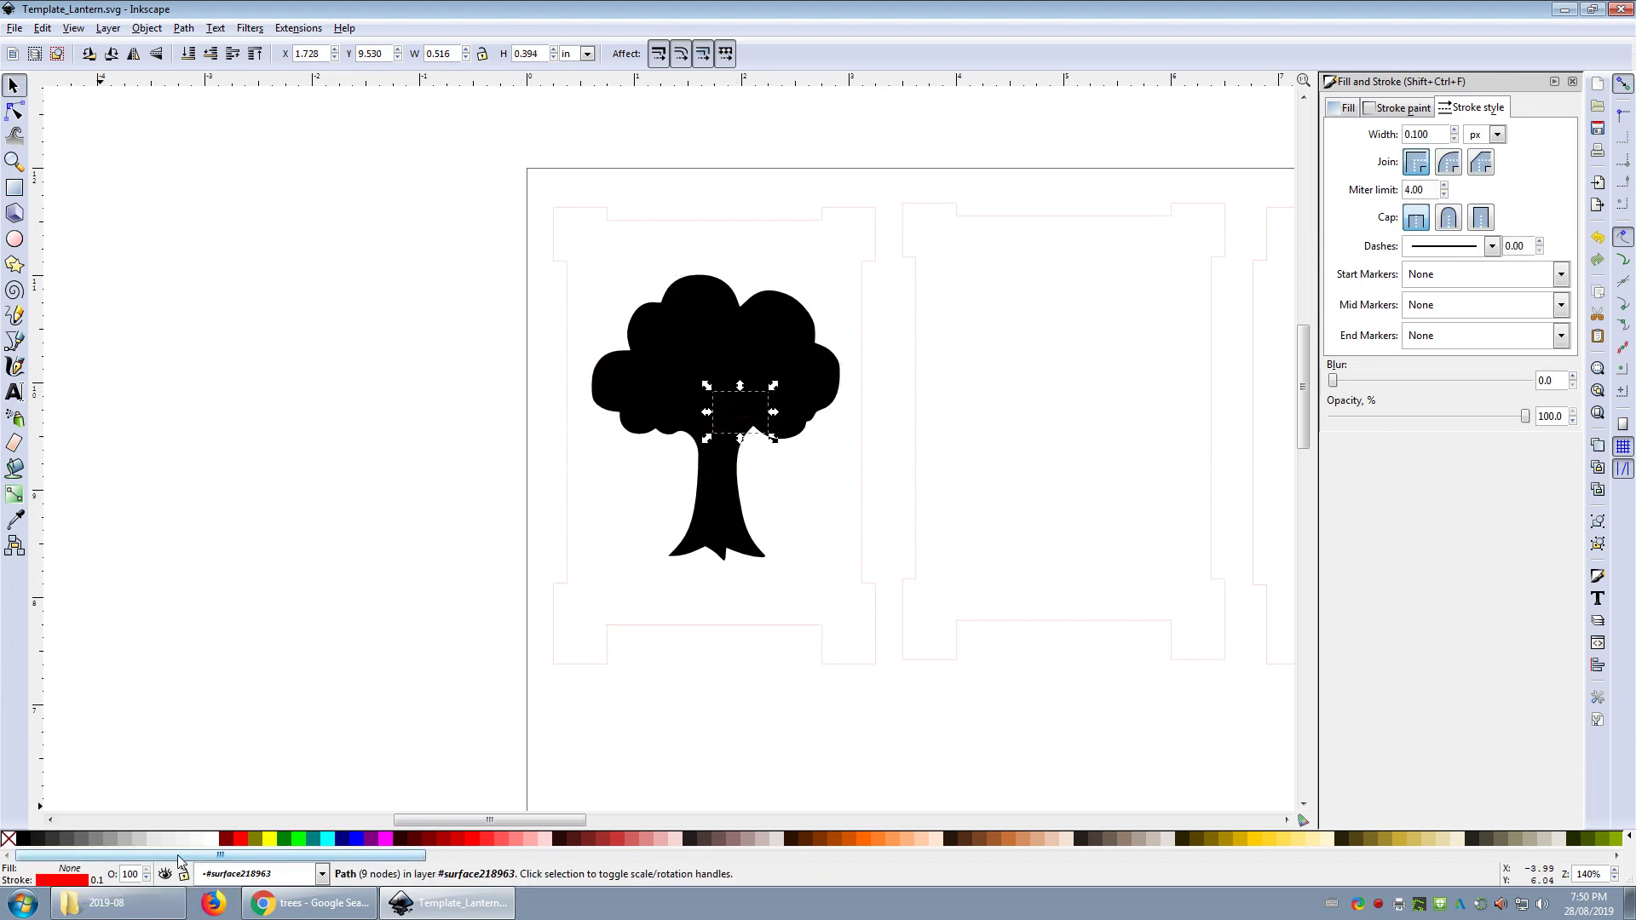
pyautogui.click(213, 840)
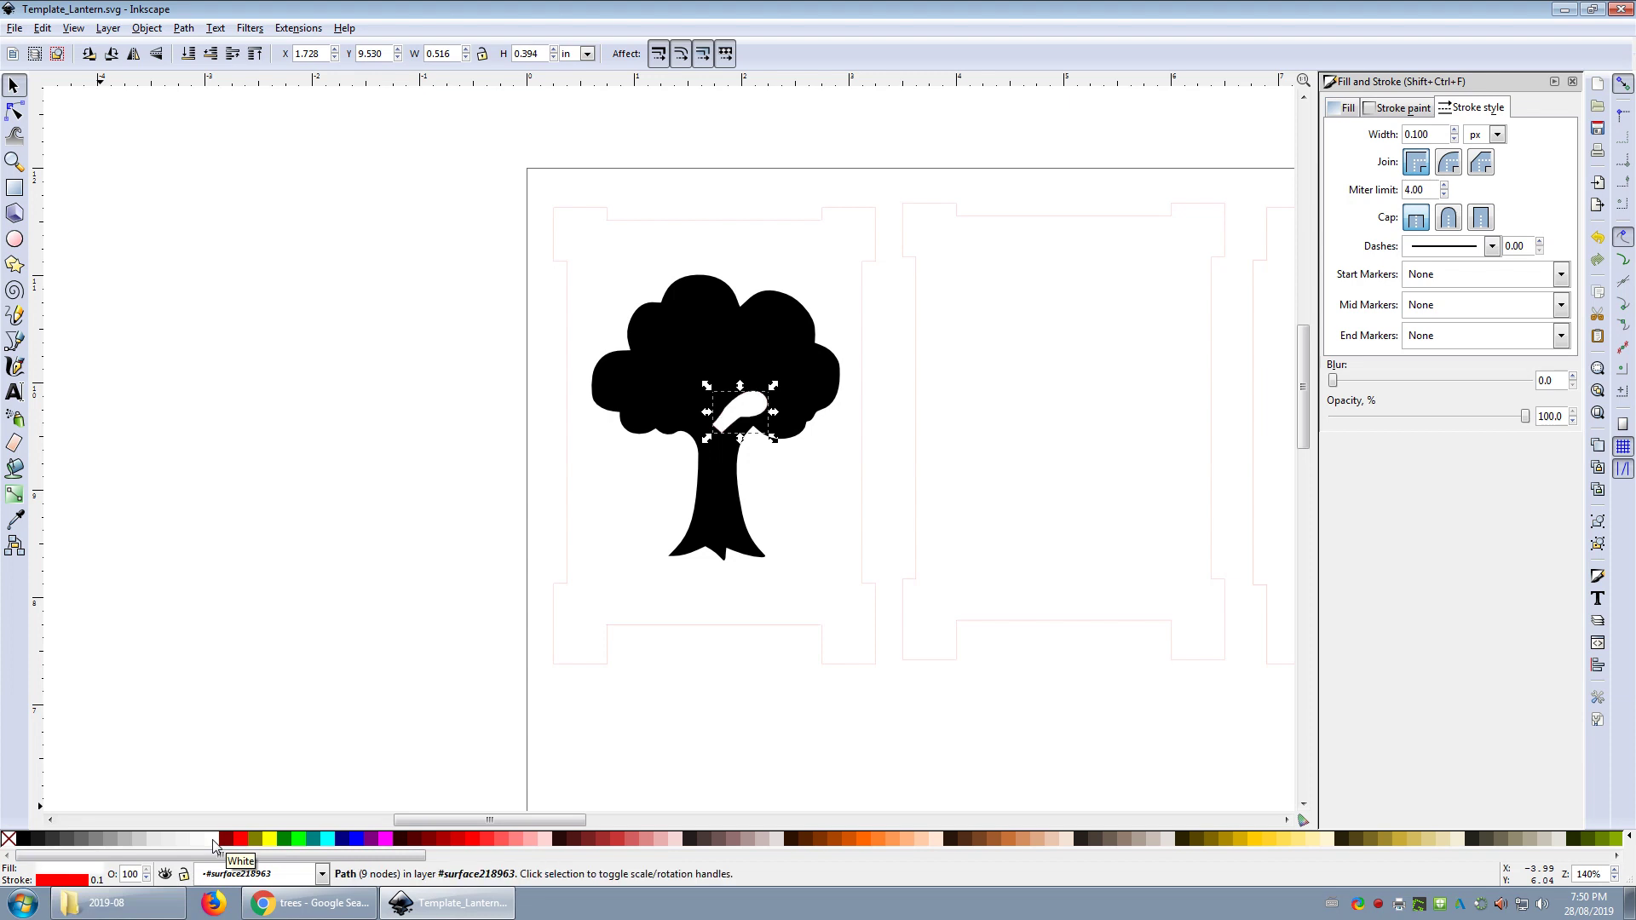
pyautogui.click(8, 841)
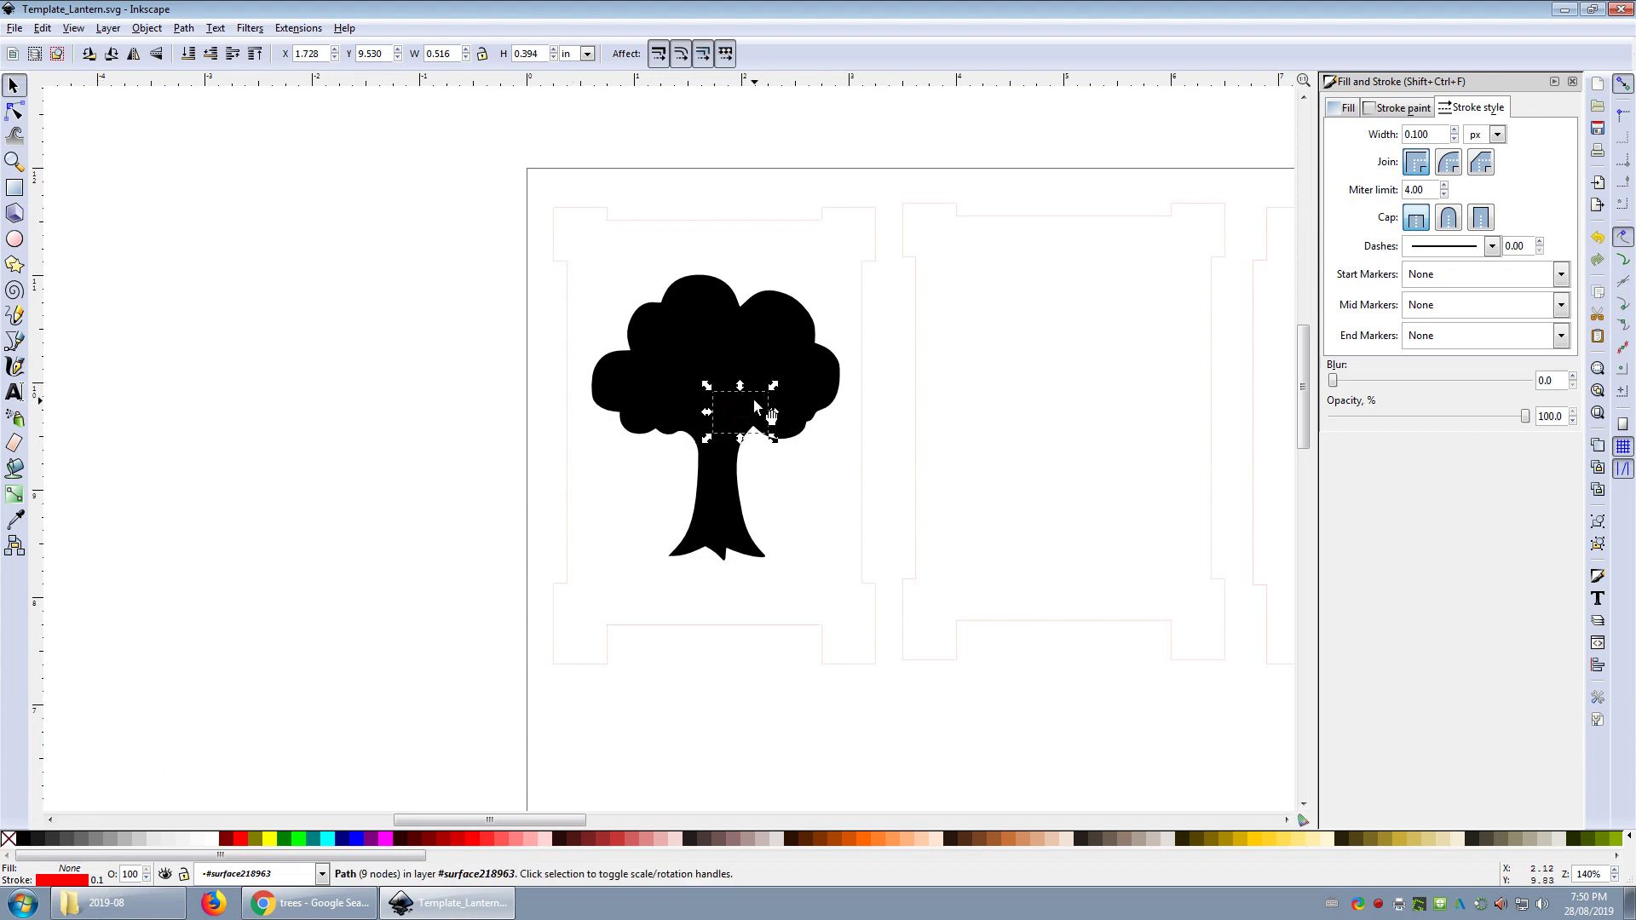
pyautogui.click(214, 841)
pyautogui.click(800, 474)
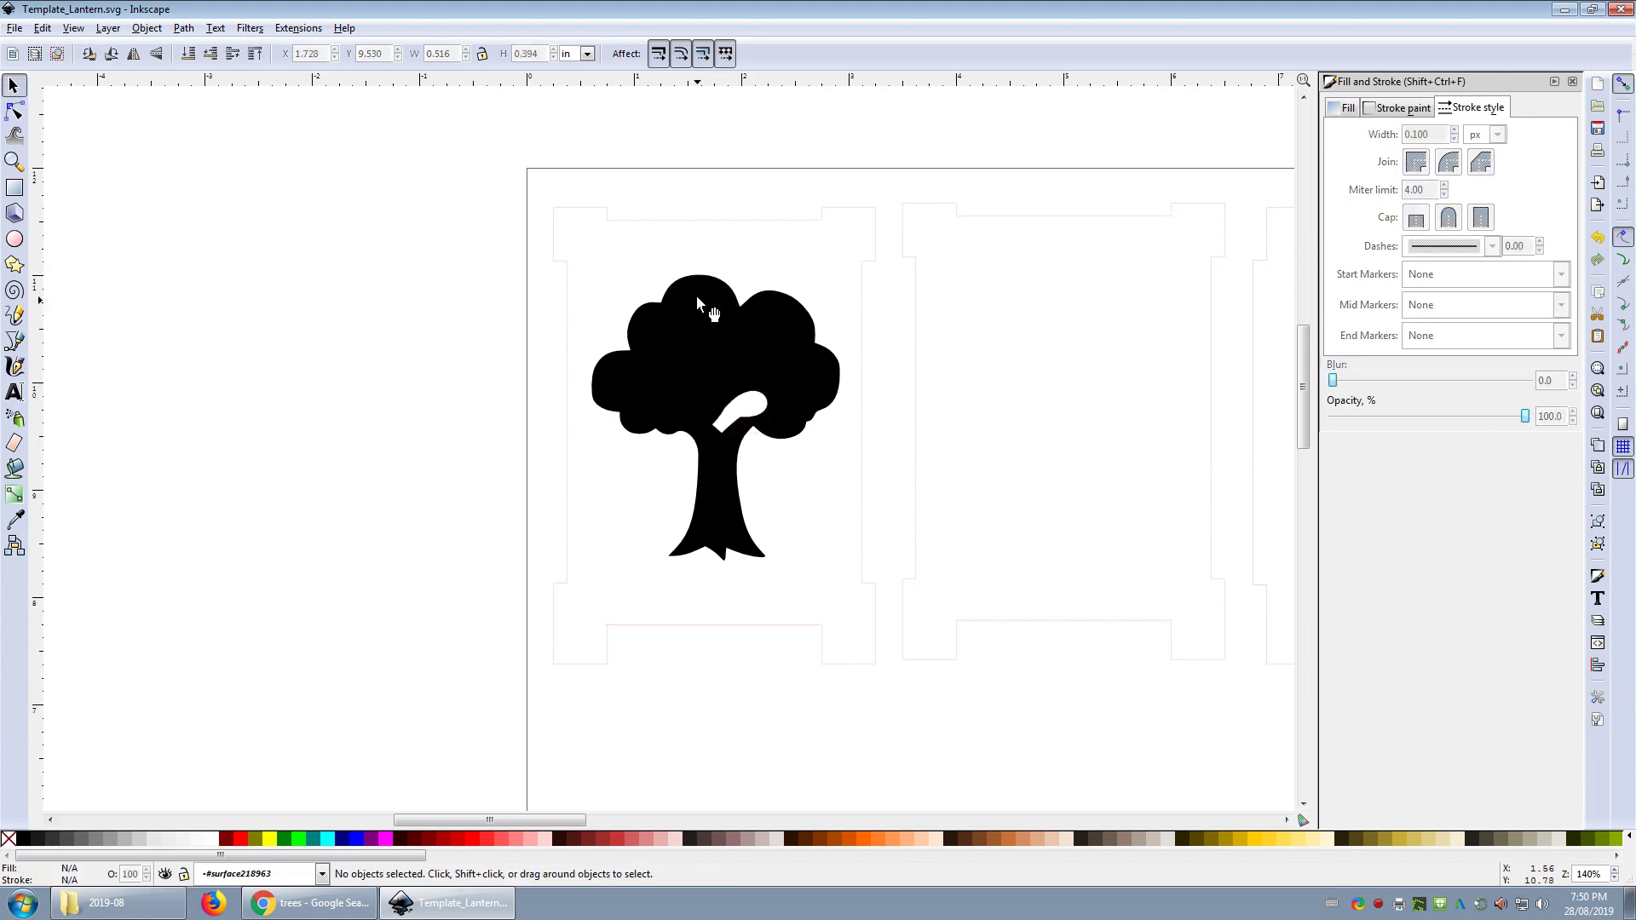
# Delete the white inner opening from the black tree, comparing with and without it through undo and redo.
pyautogui.click(738, 403)
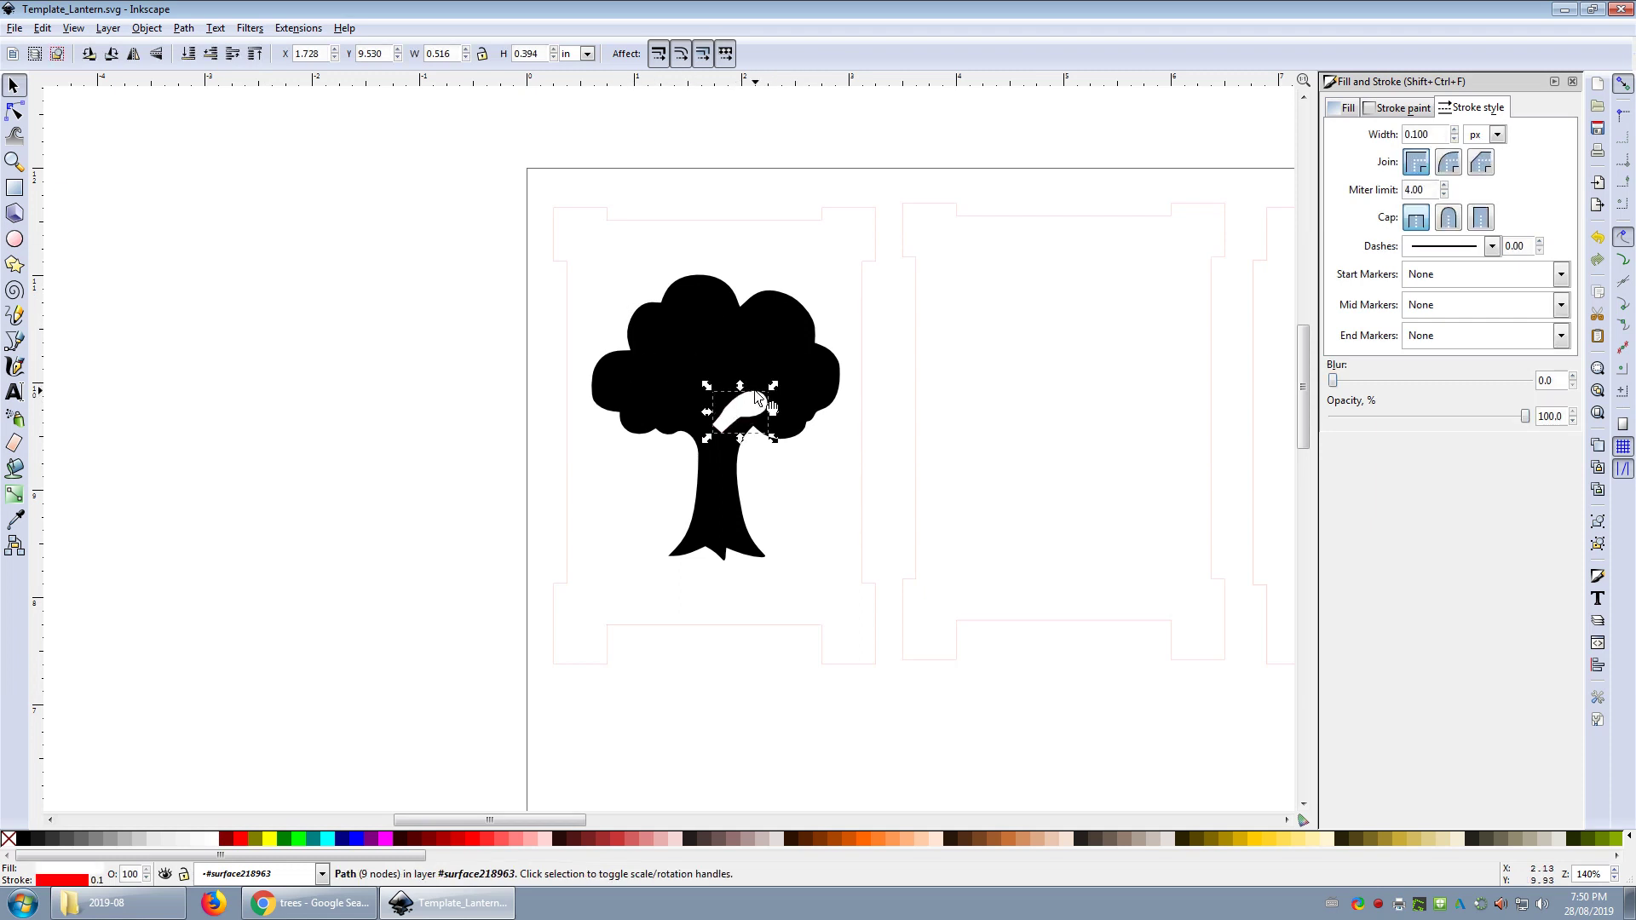
pyautogui.press('Delete')
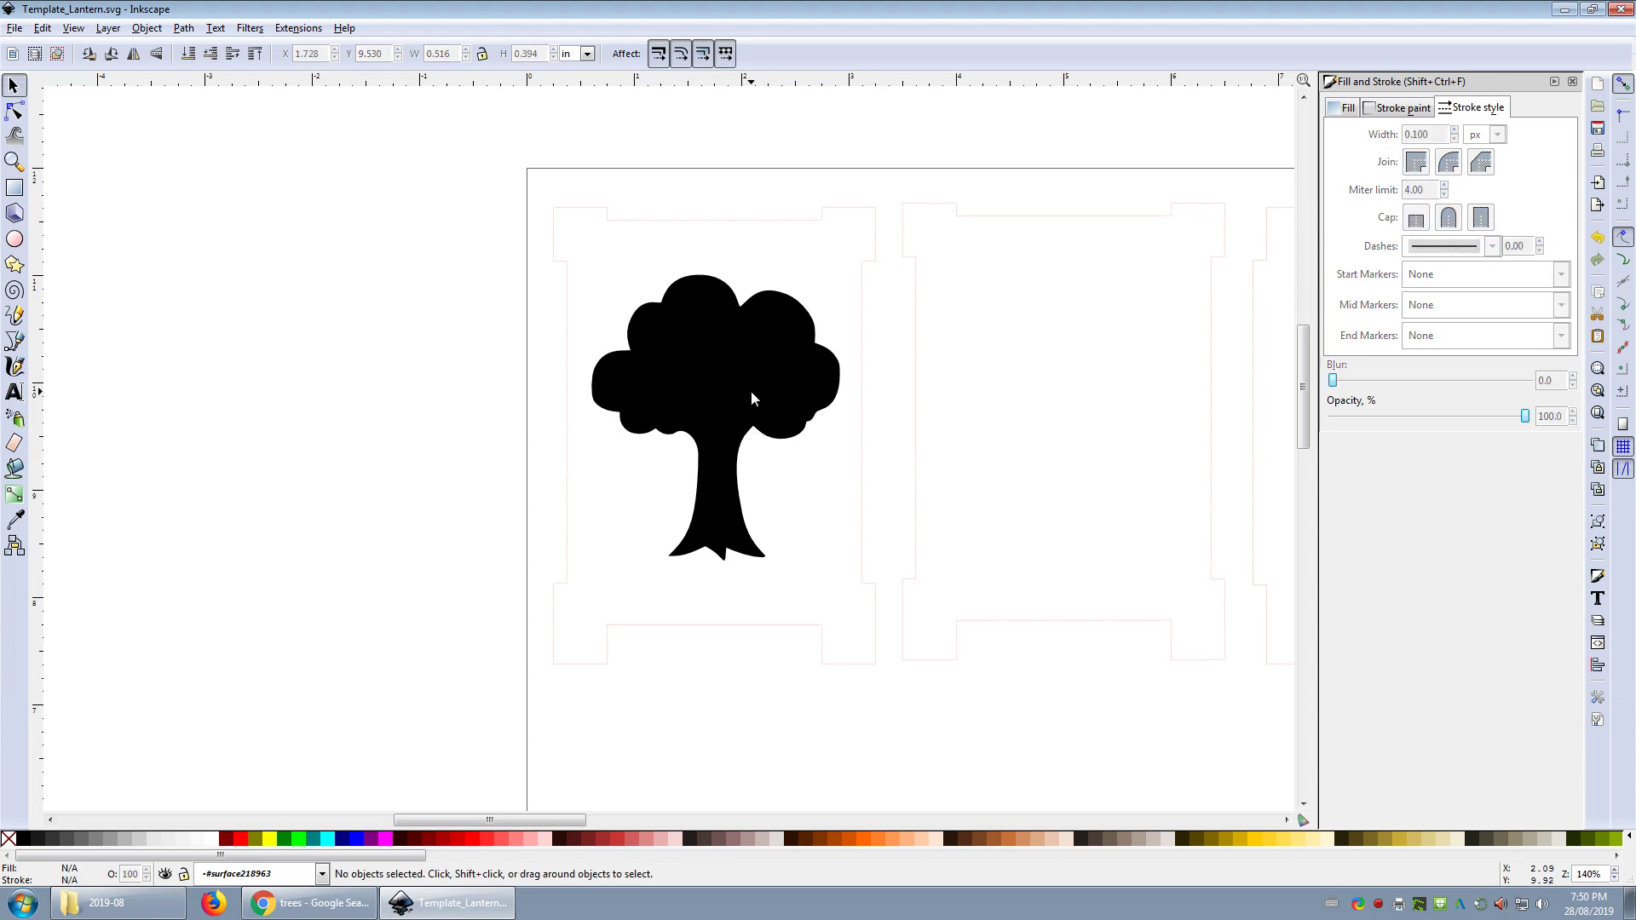
pyautogui.hotkey('ctrl', 'z')
pyautogui.hotkey('ctrl', 'shift', 'z')
pyautogui.hotkey('ctrl', 'z')
pyautogui.hotkey('ctrl', 'shift', 'z')
# Undo the recent edits back to the thicker red tree outline with the small unreshaped opening.
pyautogui.press('ctrl+KP_5')
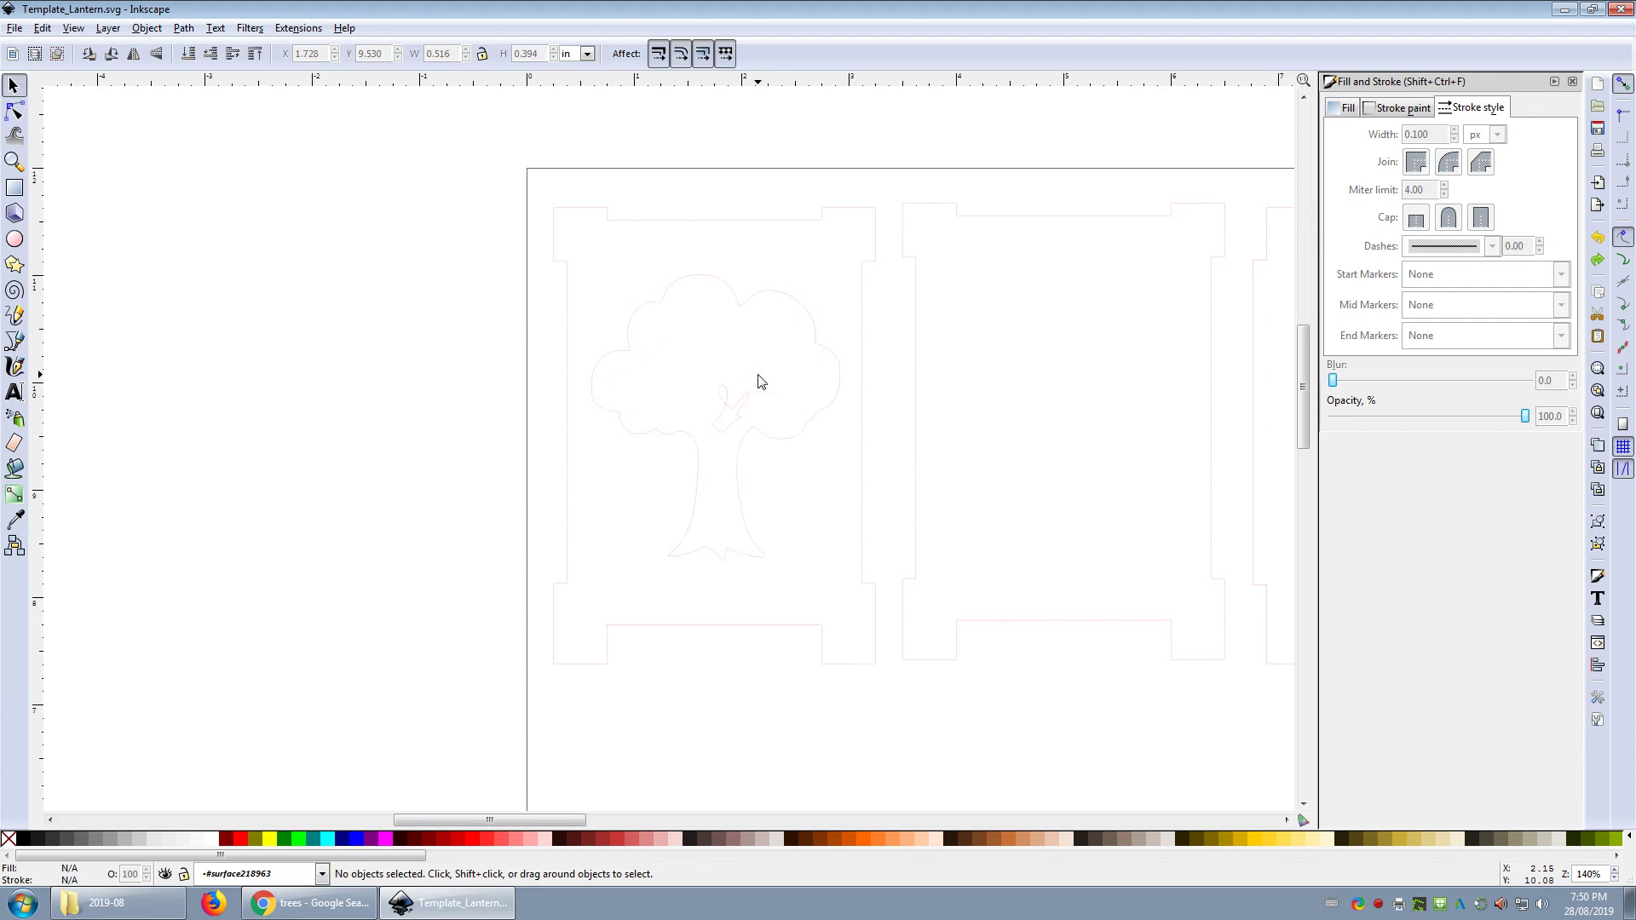
pyautogui.hotkey('ctrl', 'z')
pyautogui.press('ctrl+KP_5')
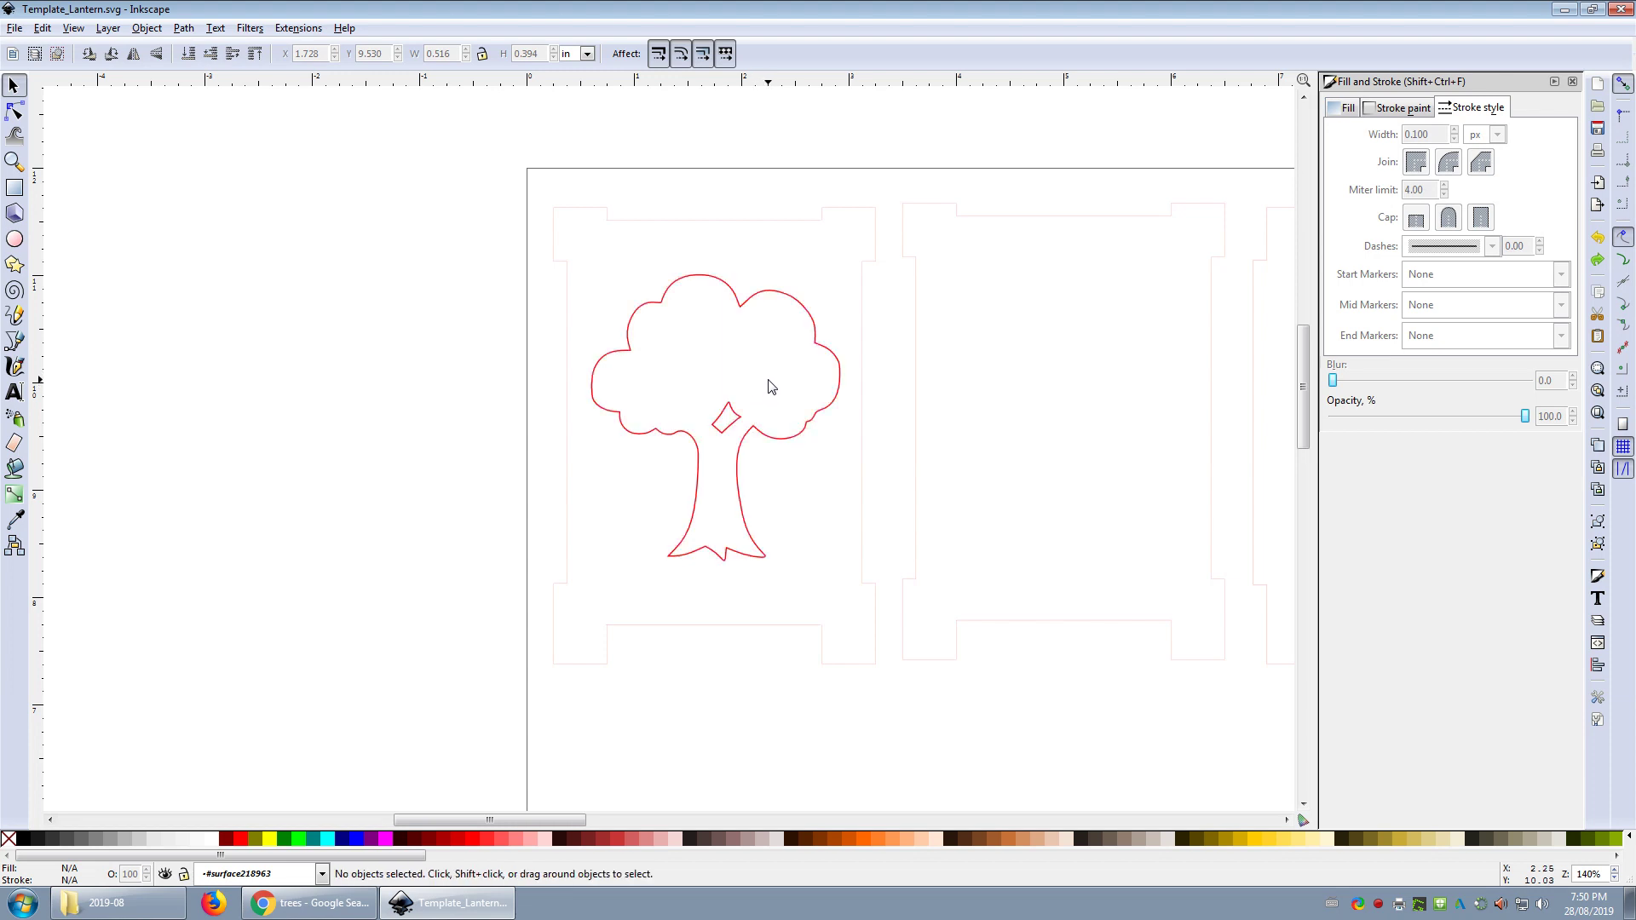